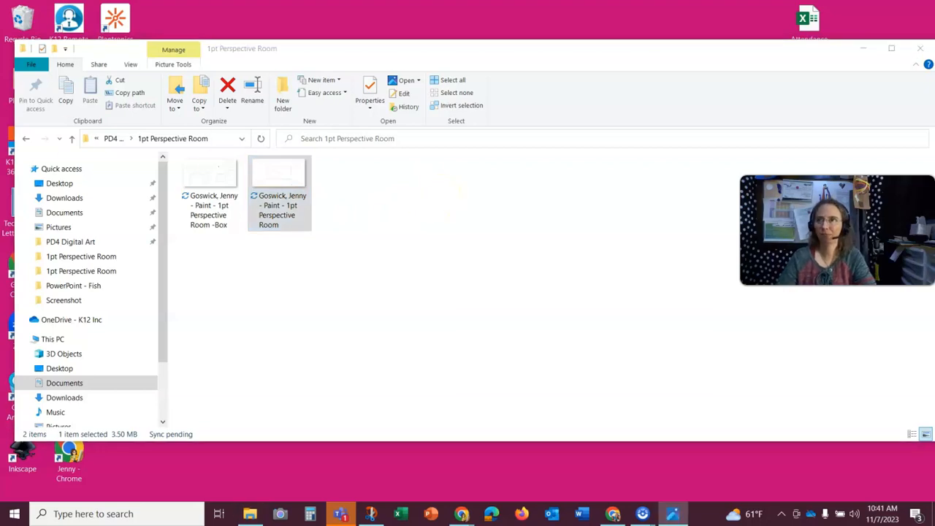
# - Open the 1pt Perspective Room image with Paint
pyautogui.click(277, 183)
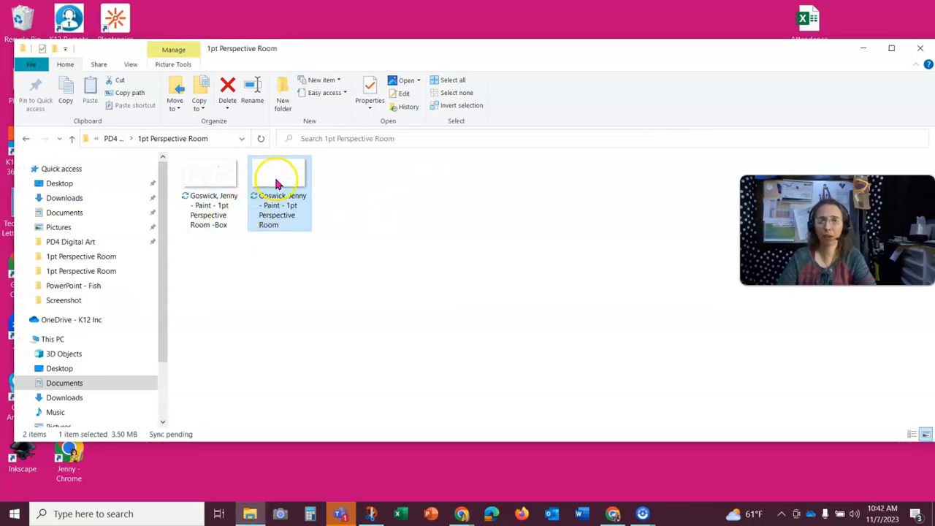
pyautogui.rightClick(276, 183)
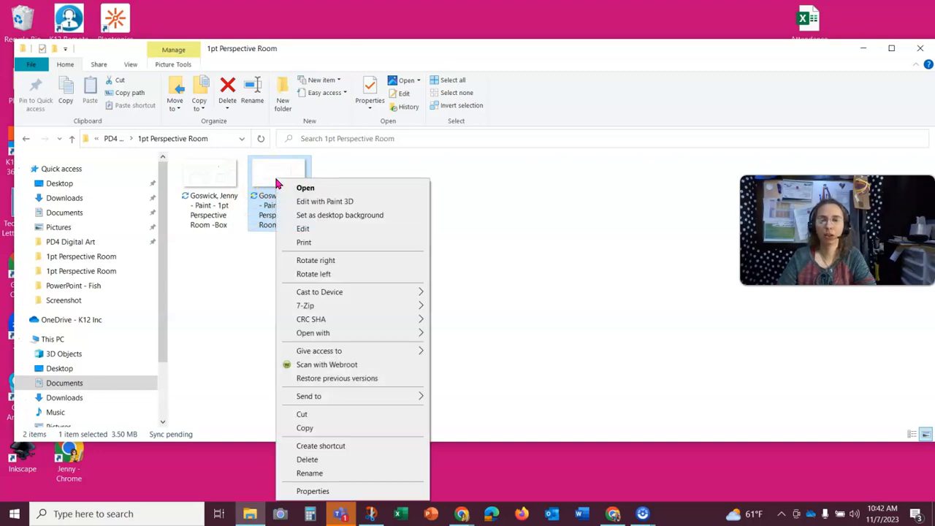
pyautogui.click(340, 333)
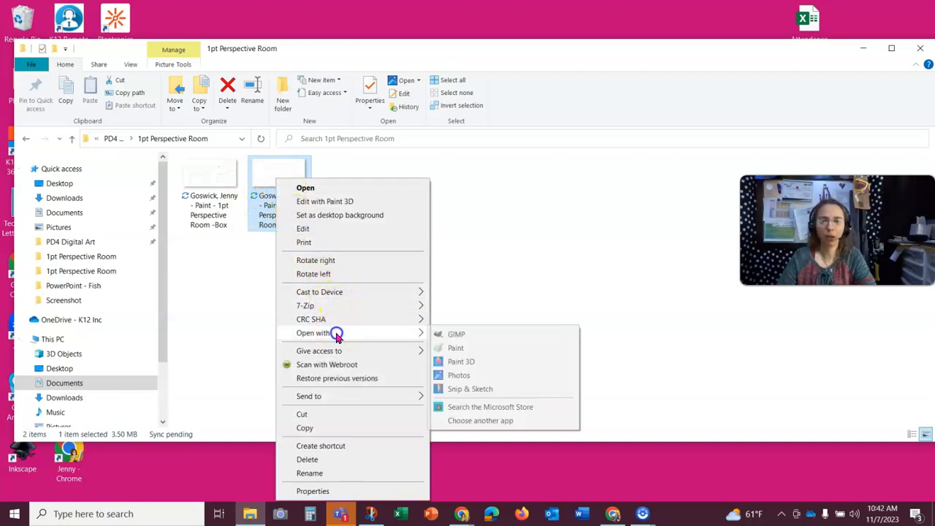
pyautogui.click(480, 351)
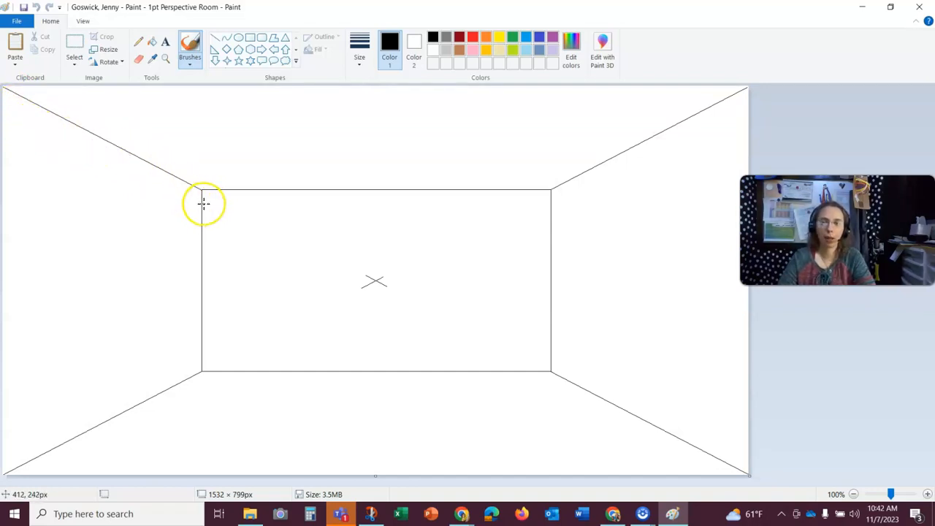
# - With a thin Line tool, draw a line from the vanishing point to the left canvas edge just below the upper-left corner line
pyautogui.click(217, 43)
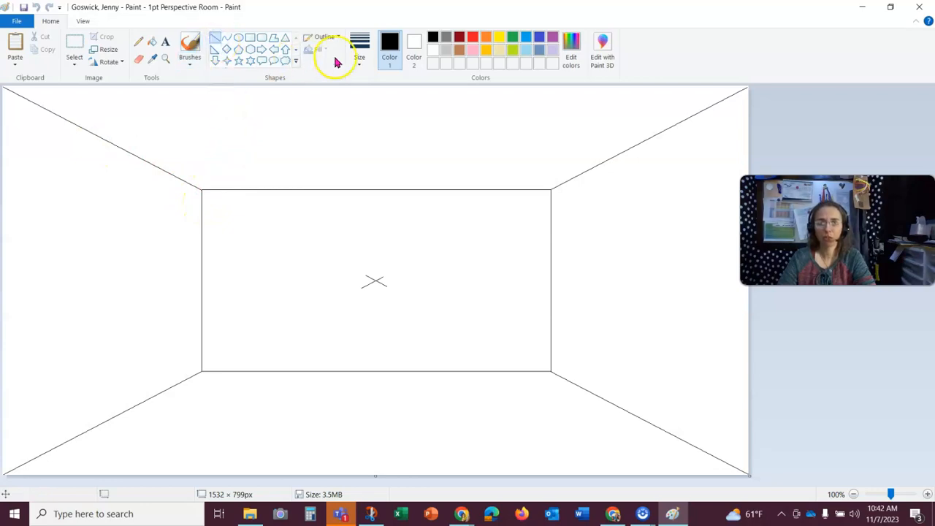
pyautogui.click(360, 50)
pyautogui.click(371, 89)
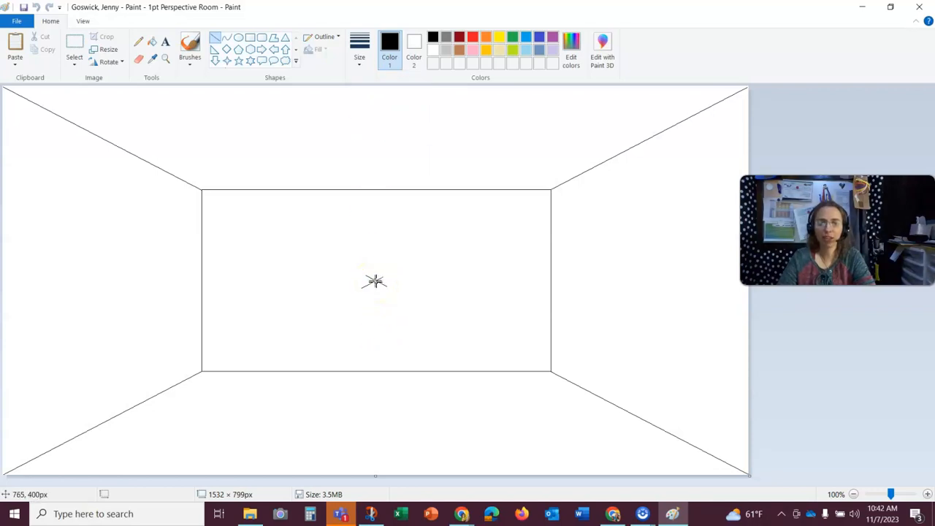
pyautogui.moveTo(375, 282); pyautogui.dragTo(6, 114)
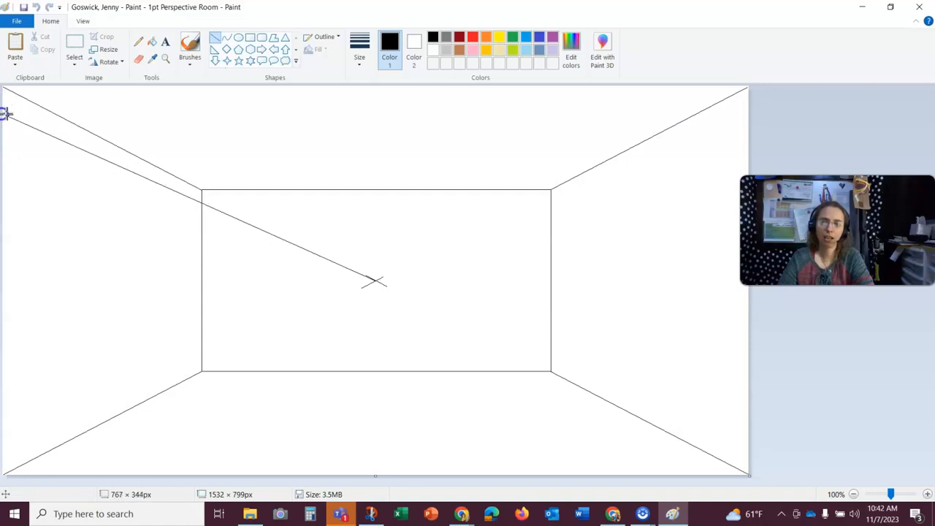
pyautogui.moveTo(2, 117); pyautogui.dragTo(3, 115)
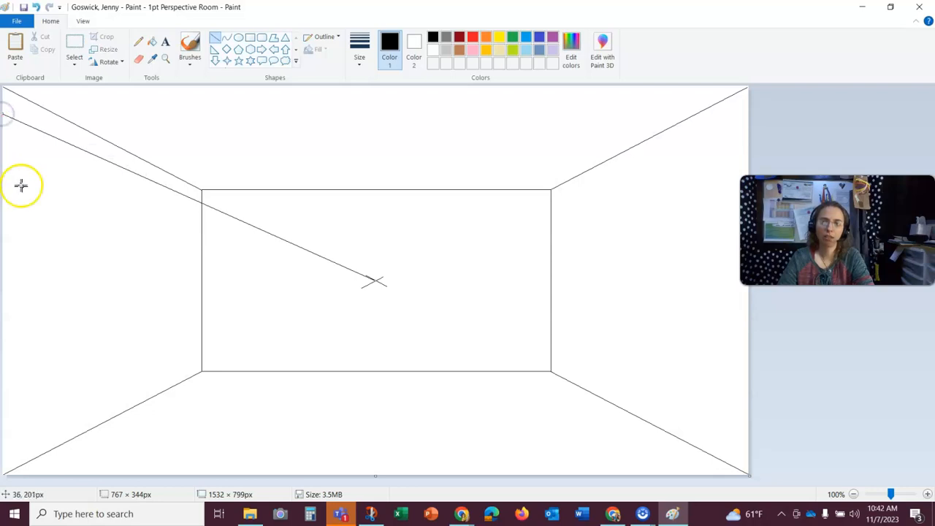
# - Draw a horizontal line across the back wall from where the new diagonal meets its left edge to its right edge
pyautogui.click(121, 205)
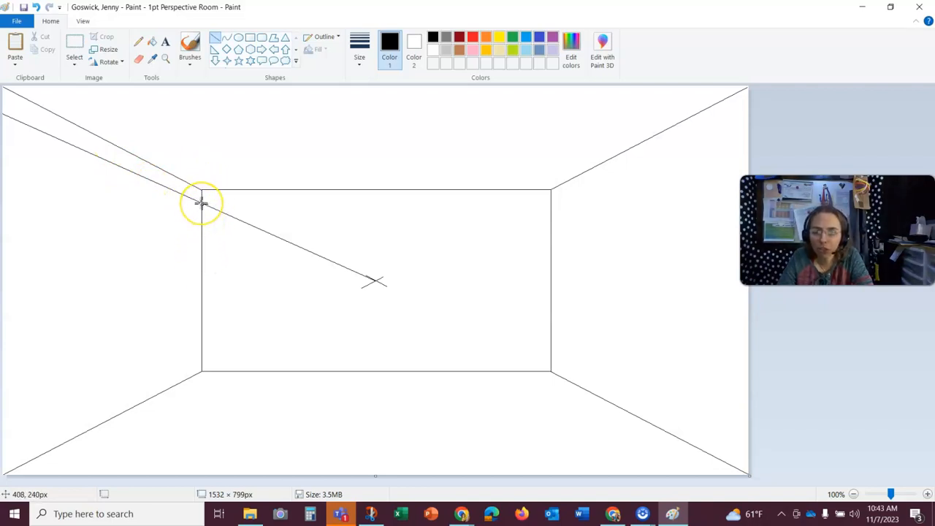
pyautogui.moveTo(202, 204)
pyautogui.mouseDown()
pyautogui.moveTo(273, 198)
pyautogui.moveTo(407, 212)
pyautogui.moveTo(539, 205)
pyautogui.mouseUp()
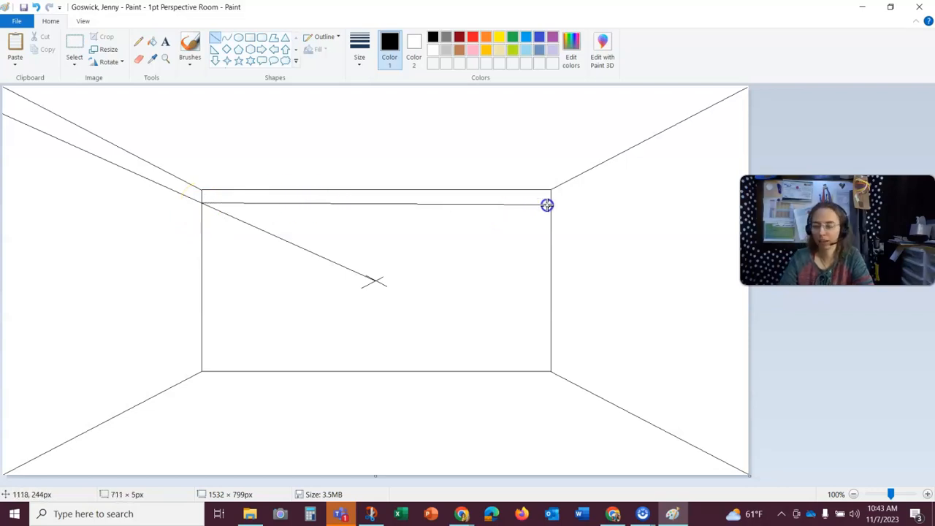
pyautogui.moveTo(548, 206); pyautogui.dragTo(557, 210)
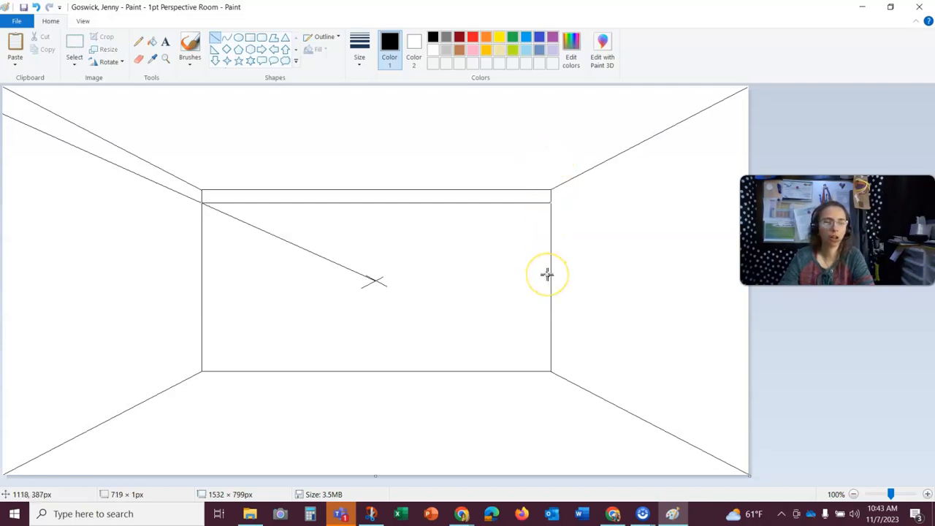
pyautogui.click(474, 251)
pyautogui.click(323, 334)
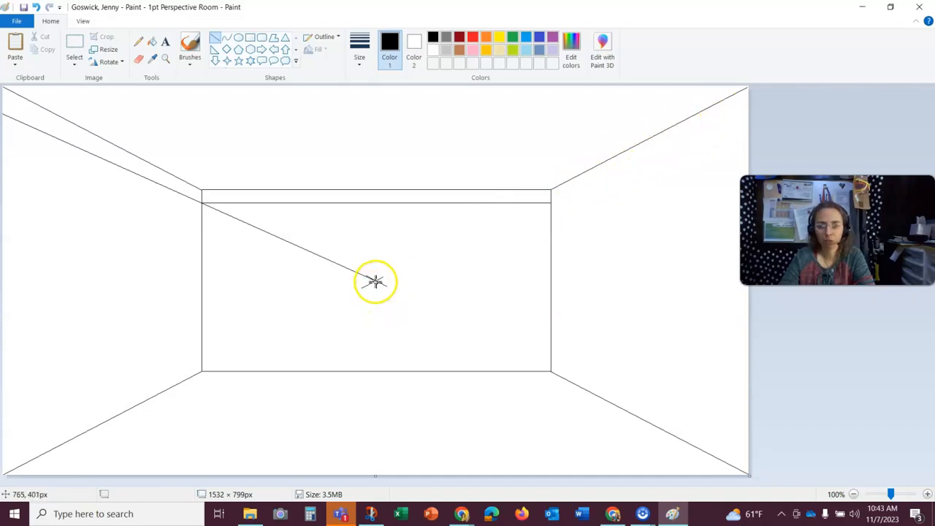
# - Draw a line from the vanishing point past the right canvas edge, just below the upper-right corner line, and undo a stray dot
pyautogui.moveTo(375, 281); pyautogui.dragTo(859, 64)
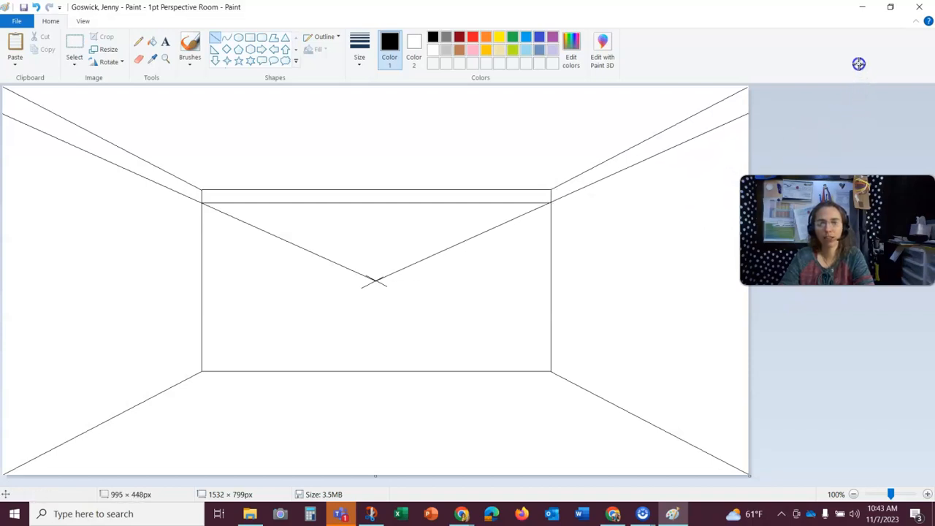
pyautogui.moveTo(858, 64); pyautogui.dragTo(858, 66)
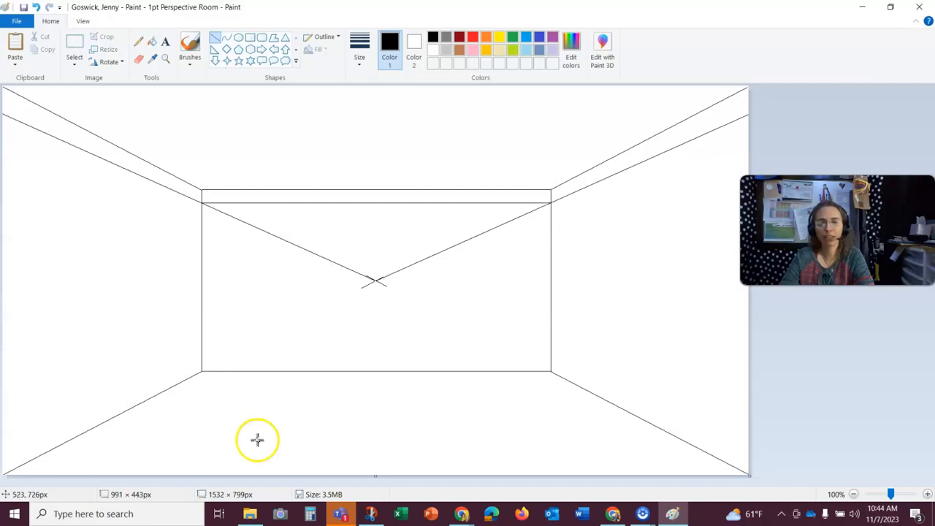
pyautogui.click(442, 282)
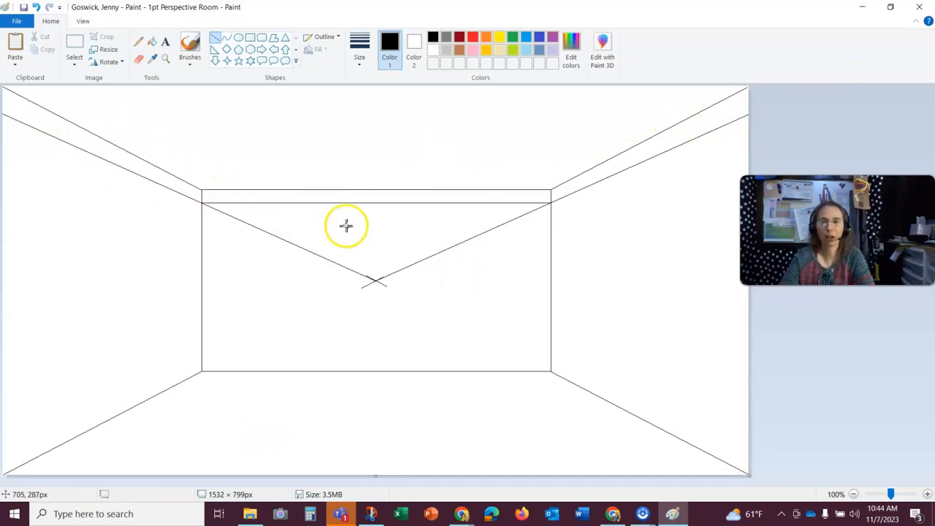
pyautogui.click(350, 252)
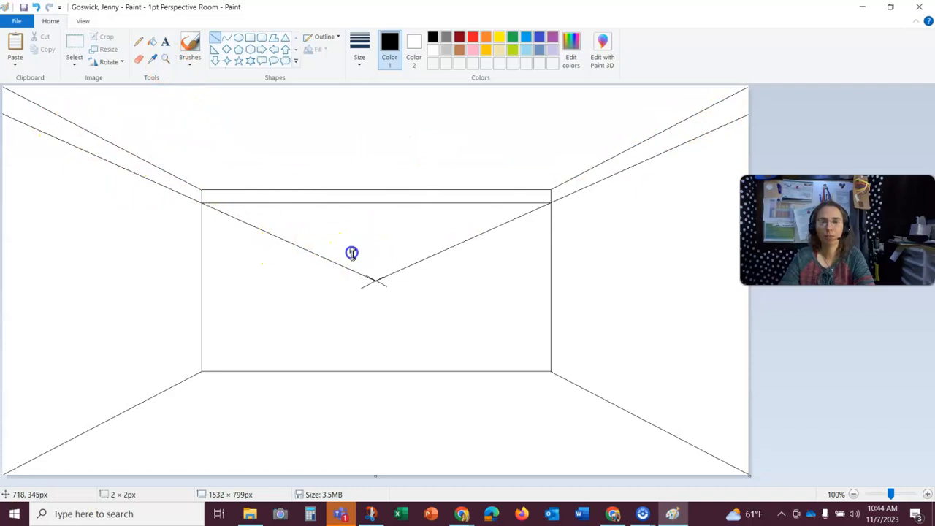
pyautogui.click(35, 7)
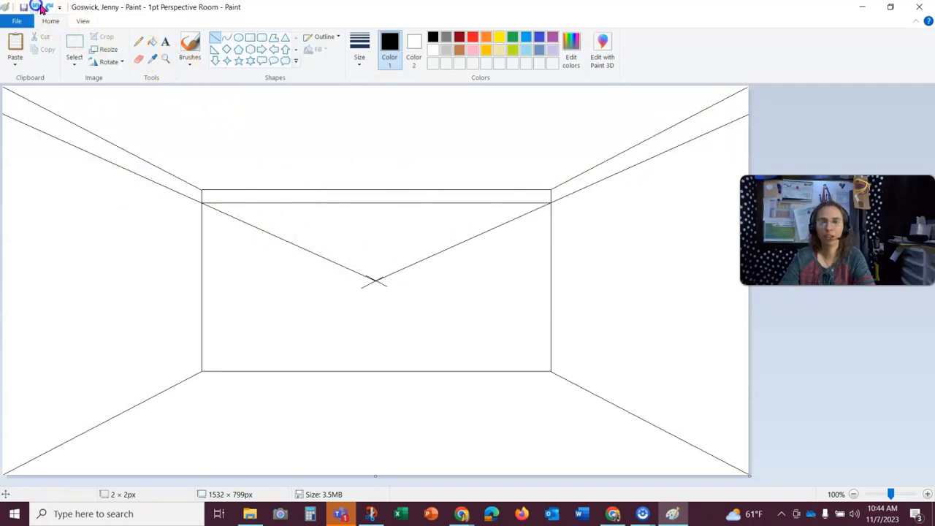
# - Erase the parts of both new diagonal guide lines that cross the back wall
pyautogui.click(166, 58)
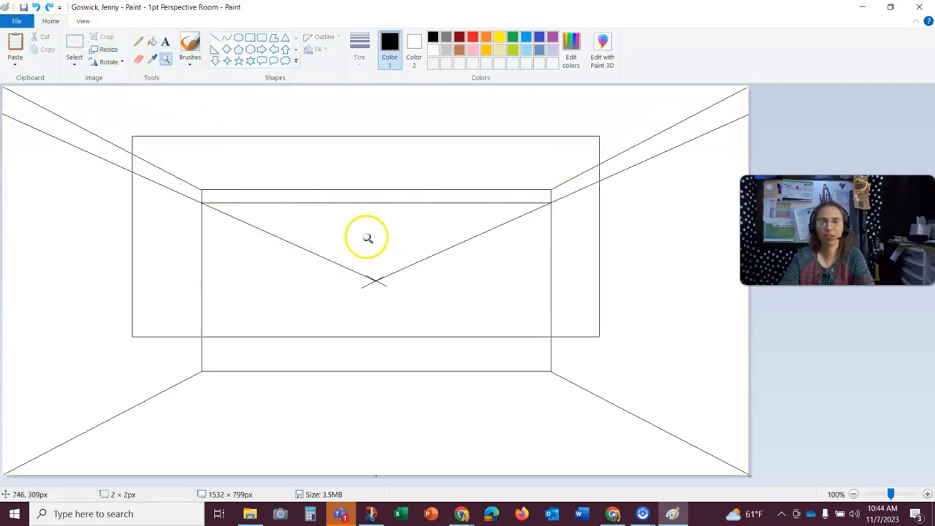
pyautogui.click(381, 244)
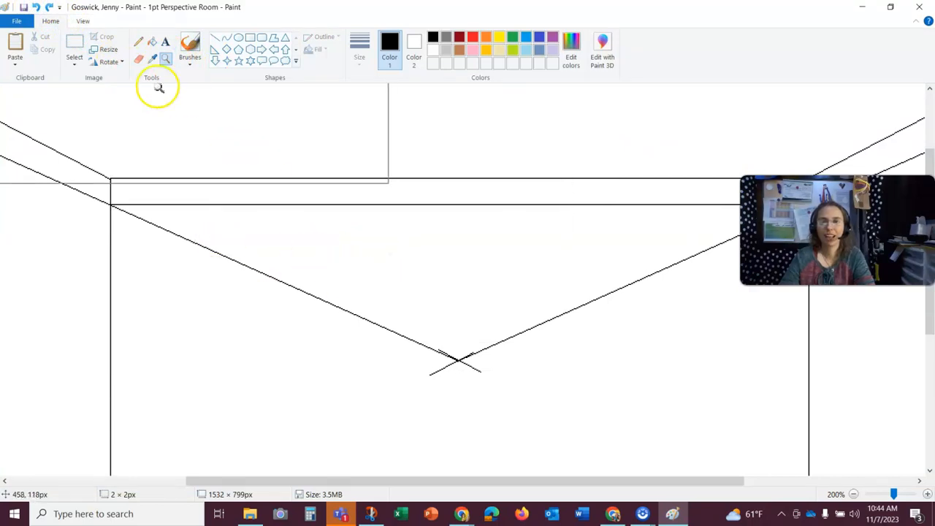
pyautogui.click(139, 61)
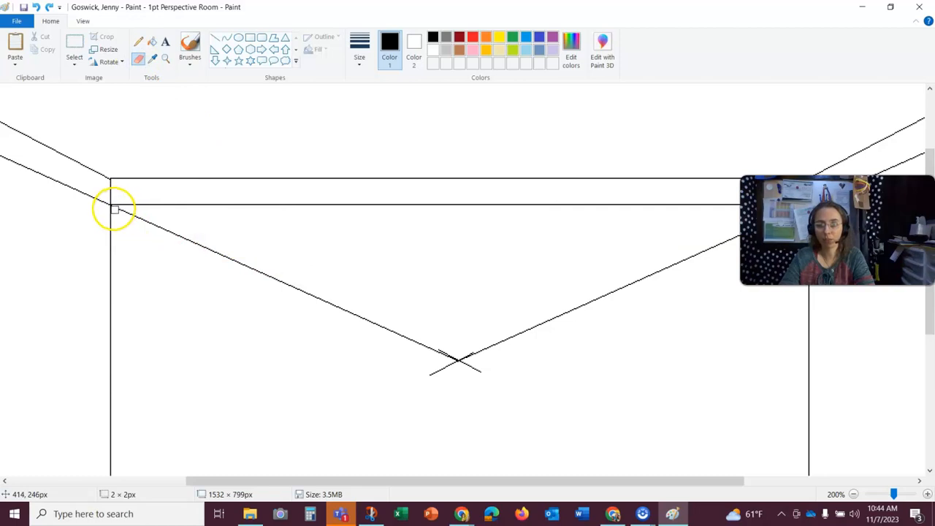
pyautogui.click(115, 209)
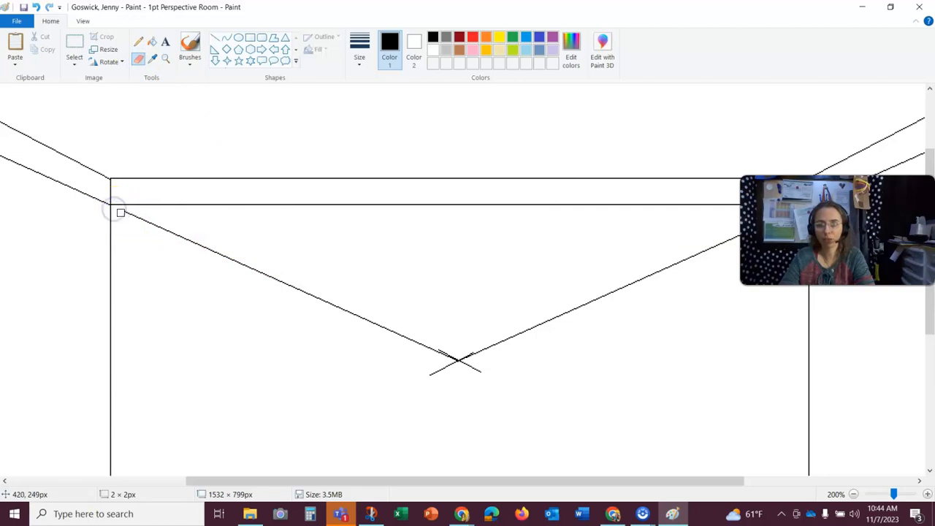
pyautogui.moveTo(142, 217); pyautogui.dragTo(202, 252)
pyautogui.moveTo(266, 277); pyautogui.dragTo(197, 246)
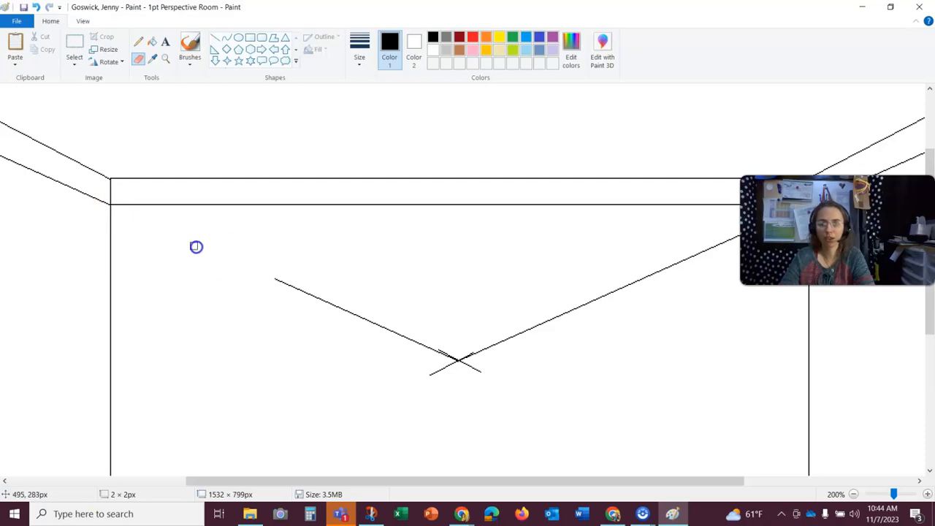
pyautogui.moveTo(255, 264); pyautogui.dragTo(358, 313)
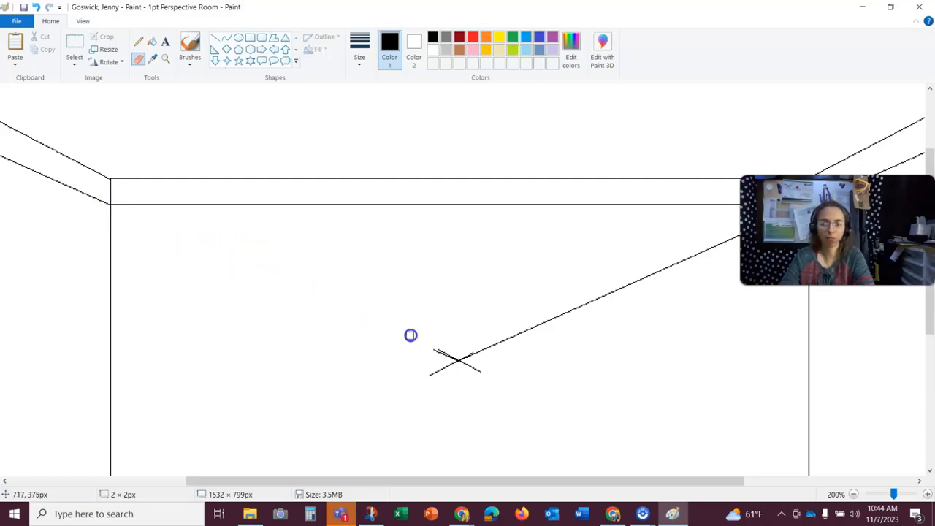
pyautogui.moveTo(426, 490); pyautogui.dragTo(578, 454)
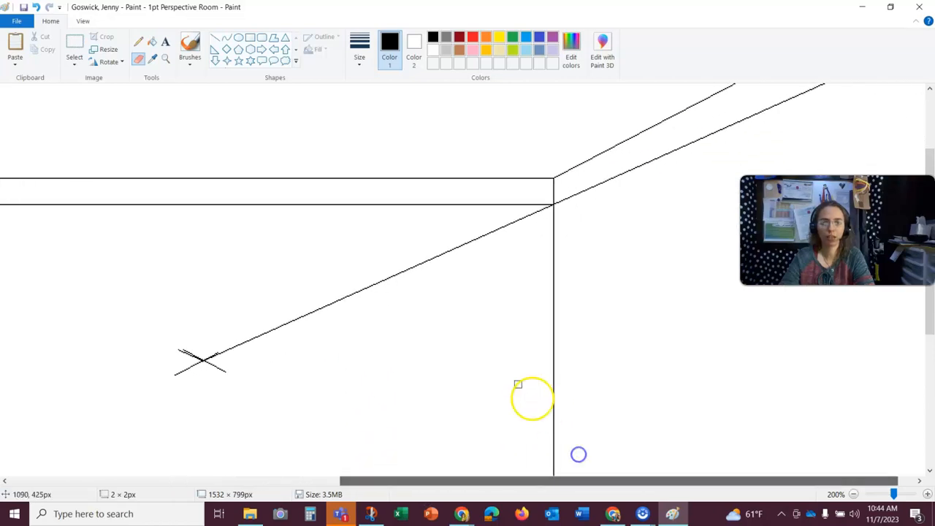
pyautogui.click(548, 209)
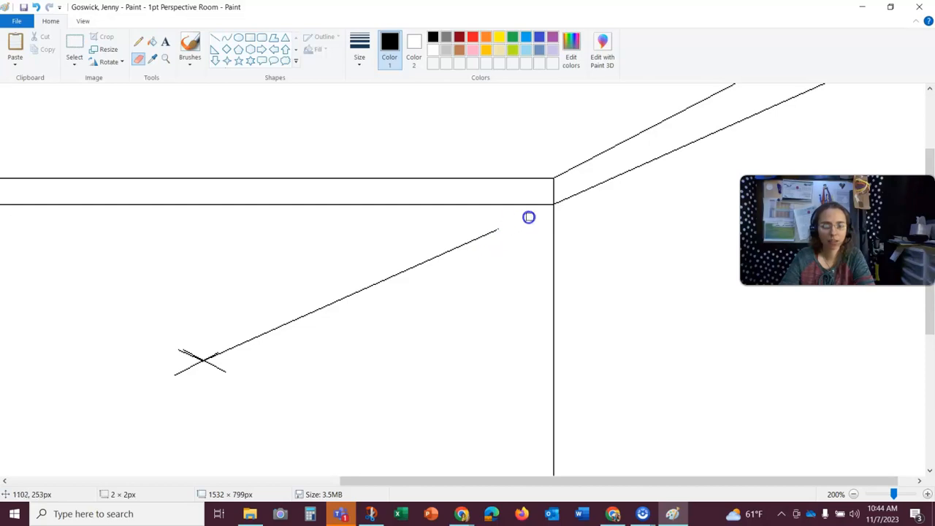
pyautogui.moveTo(500, 226); pyautogui.dragTo(345, 304)
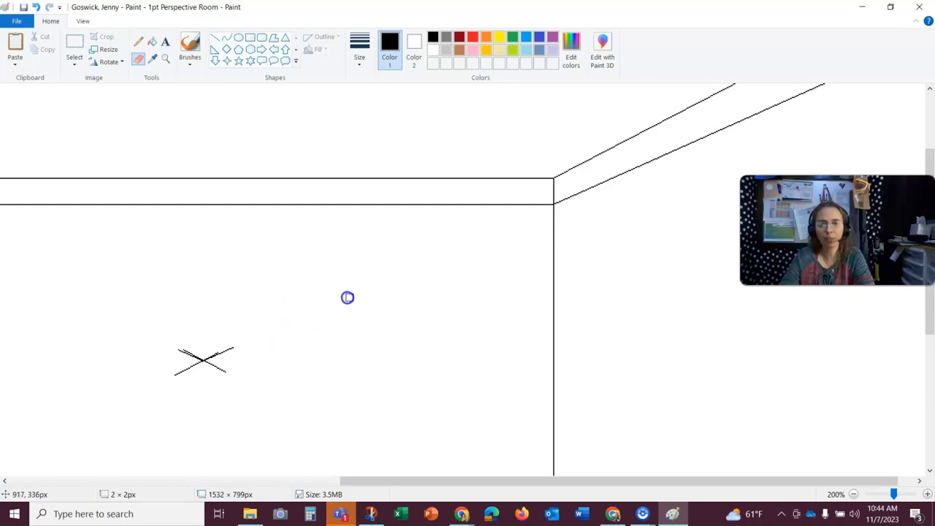
pyautogui.click(854, 495)
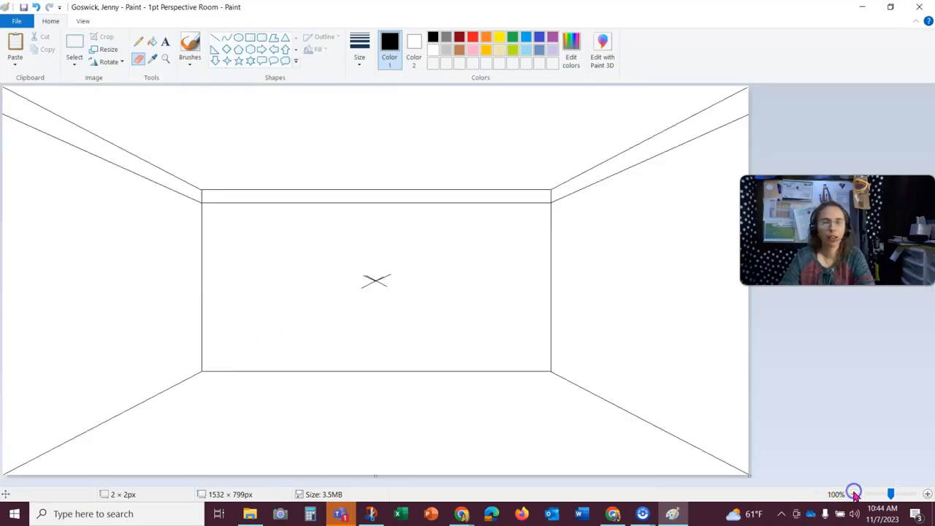
# - Draw a line from the vanishing point to the left edge above the lower-left corner line, plus a horizontal line across the back wall's bottom where it meets
pyautogui.click(217, 41)
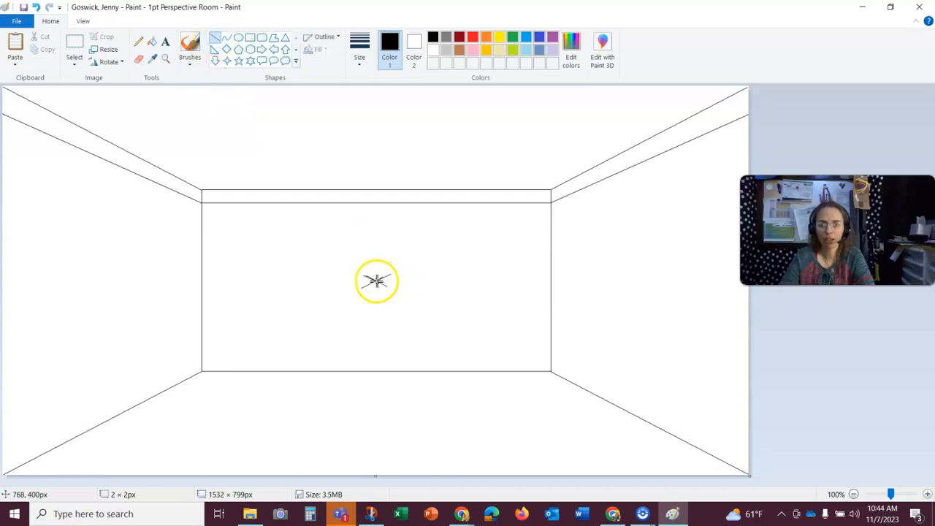
pyautogui.moveTo(376, 280); pyautogui.dragTo(0, 447)
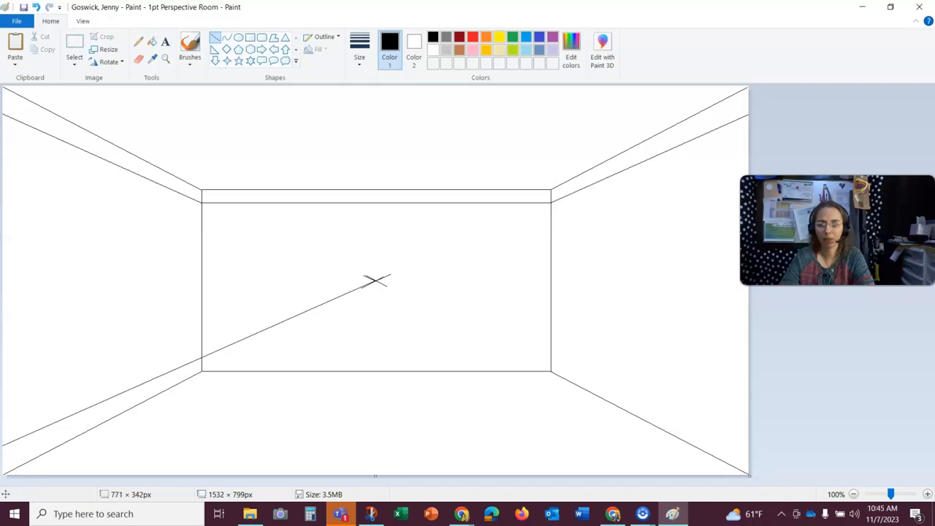
pyautogui.click(299, 282)
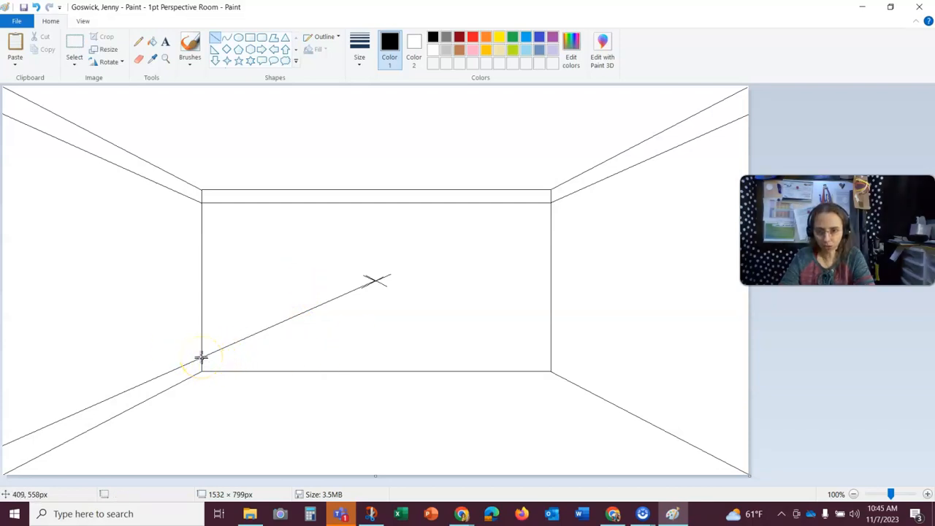
pyautogui.moveTo(201, 358)
pyautogui.mouseDown()
pyautogui.moveTo(321, 359)
pyautogui.moveTo(501, 334)
pyautogui.moveTo(536, 338)
pyautogui.moveTo(550, 356)
pyautogui.mouseUp()
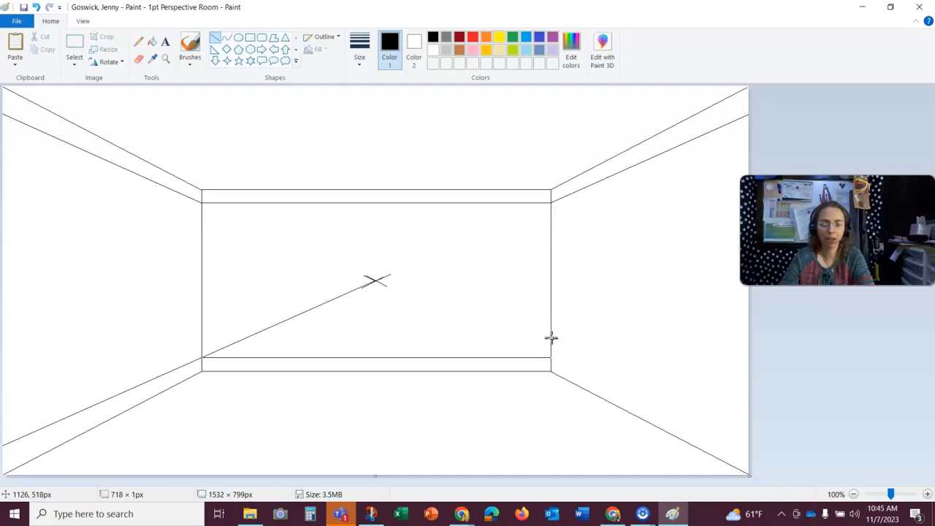
pyautogui.click(464, 315)
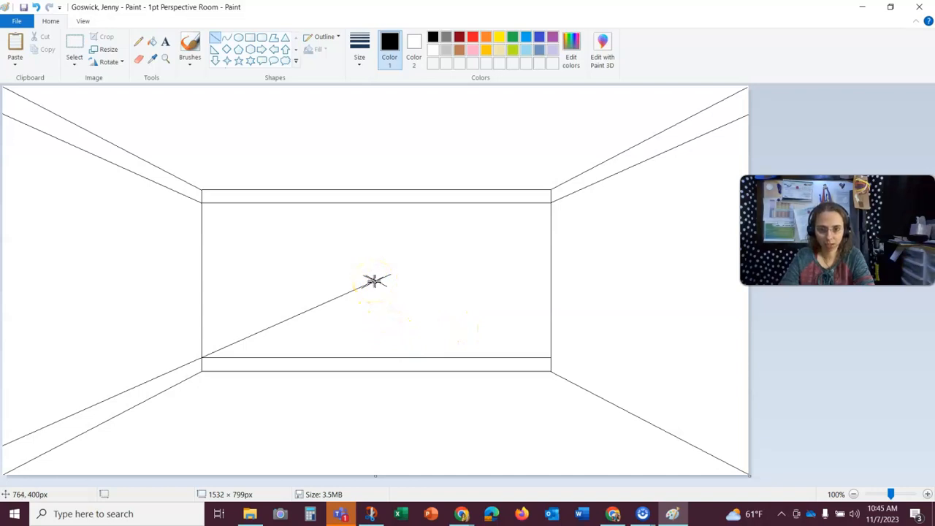
# - Draw a line from the vanishing point to the right edge just above the lower-right corner line
pyautogui.moveTo(375, 281)
pyautogui.mouseDown()
pyautogui.moveTo(500, 335)
pyautogui.moveTo(692, 328)
pyautogui.moveTo(531, 361)
pyautogui.moveTo(556, 353)
pyautogui.moveTo(545, 357)
pyautogui.moveTo(756, 431)
pyautogui.moveTo(796, 465)
pyautogui.mouseUp()
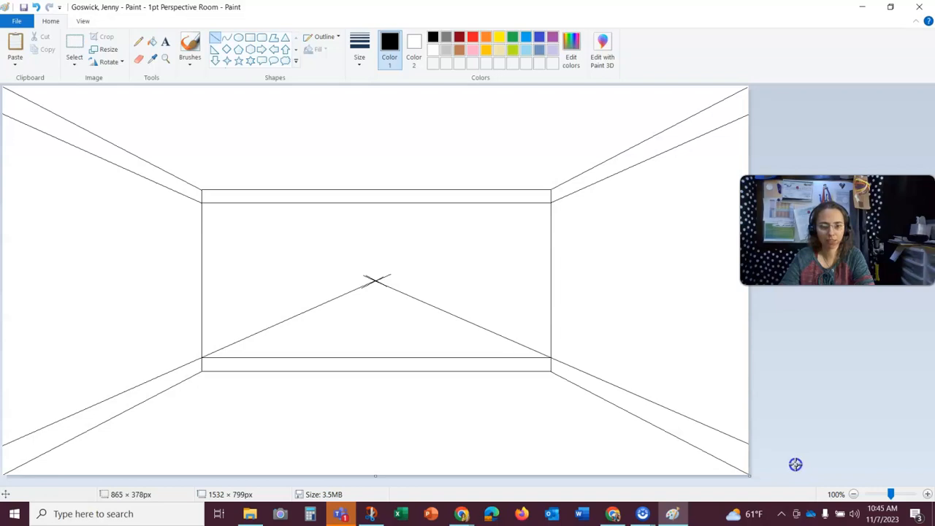
pyautogui.click(378, 317)
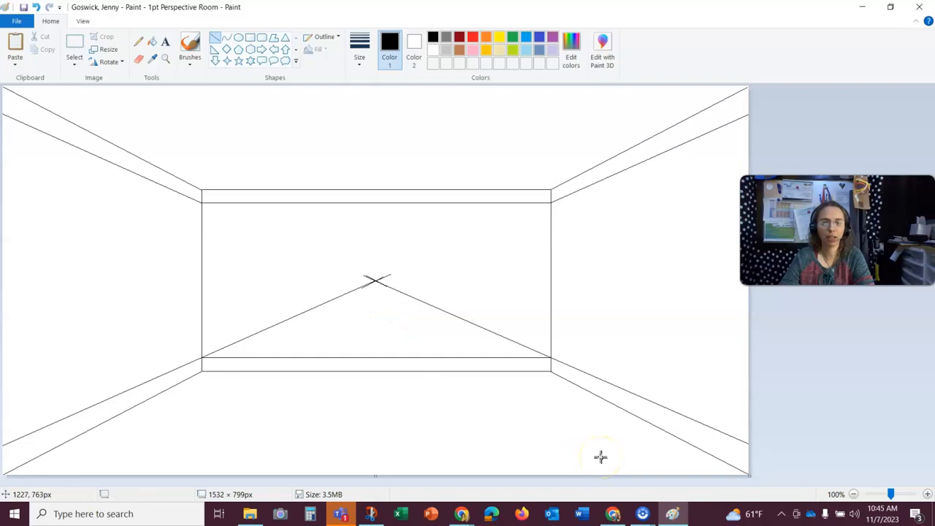
pyautogui.click(167, 60)
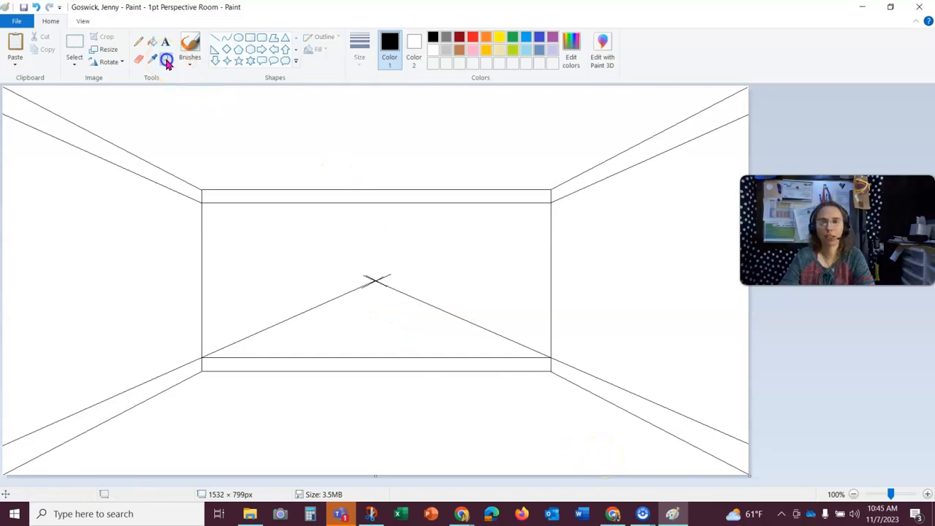
# - Erase the remaining diagonal guide lines across the back wall, keeping the vanishing point mark
pyautogui.click(374, 318)
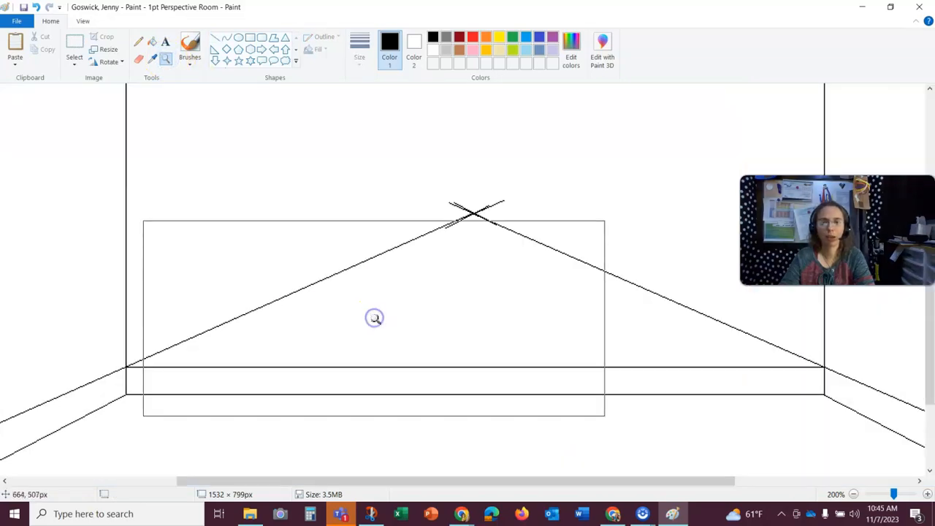
pyautogui.click(137, 62)
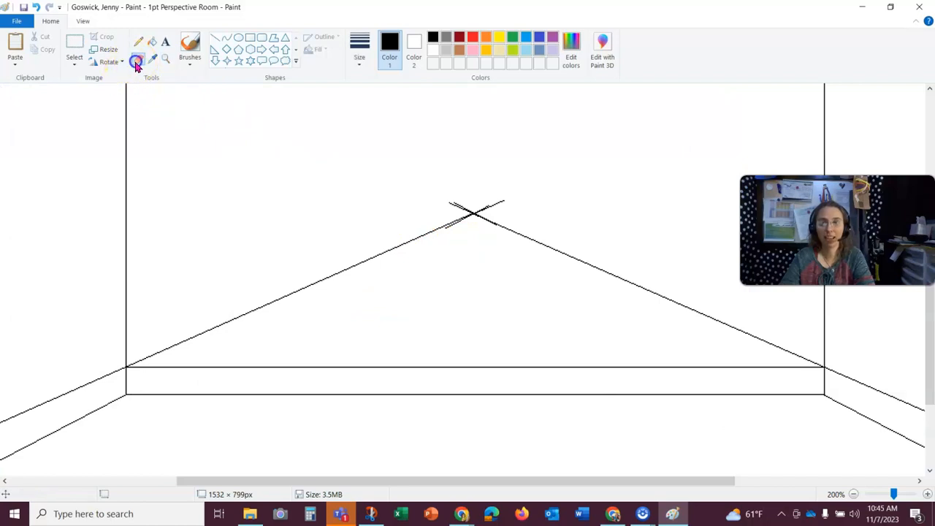
pyautogui.click(359, 58)
pyautogui.click(386, 152)
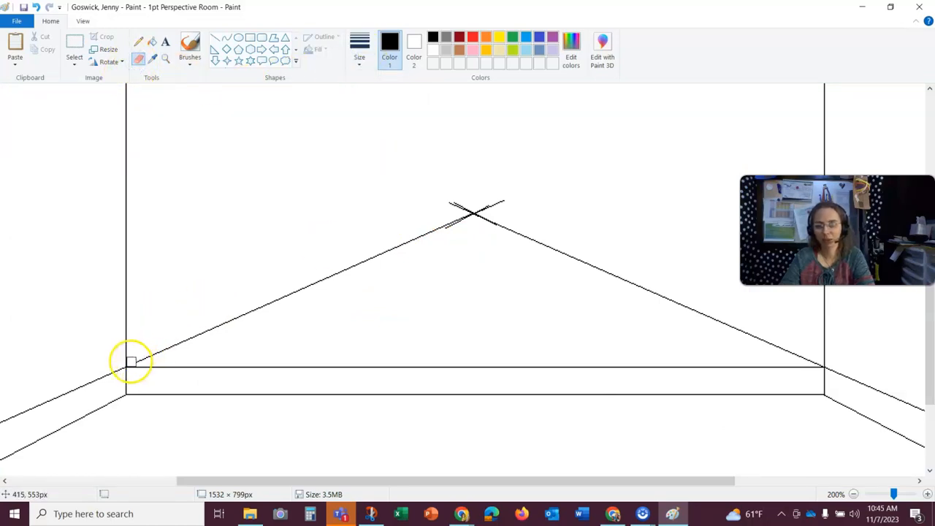
pyautogui.moveTo(193, 333)
pyautogui.mouseDown()
pyautogui.moveTo(373, 251)
pyautogui.moveTo(424, 246)
pyautogui.moveTo(502, 215)
pyautogui.moveTo(515, 231)
pyautogui.mouseUp()
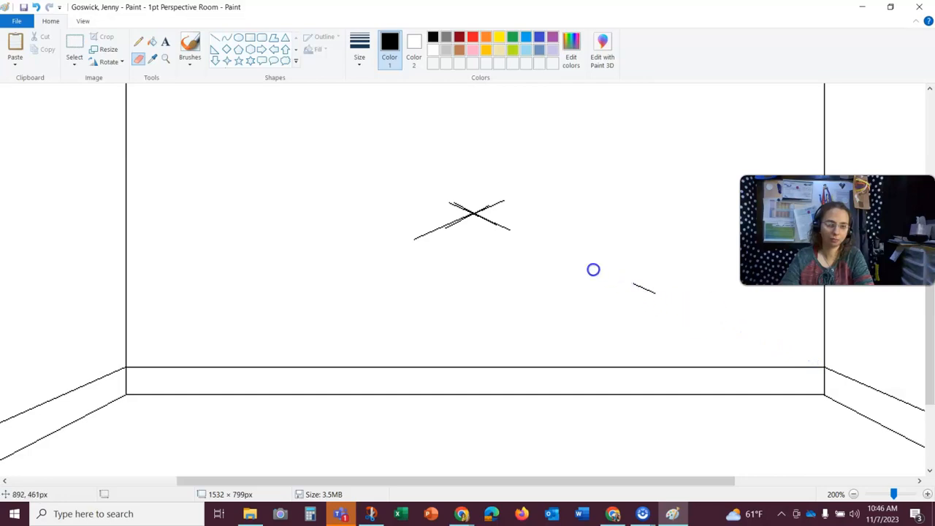
pyautogui.moveTo(496, 230)
pyautogui.mouseDown()
pyautogui.moveTo(432, 232)
pyautogui.moveTo(443, 230)
pyautogui.mouseUp()
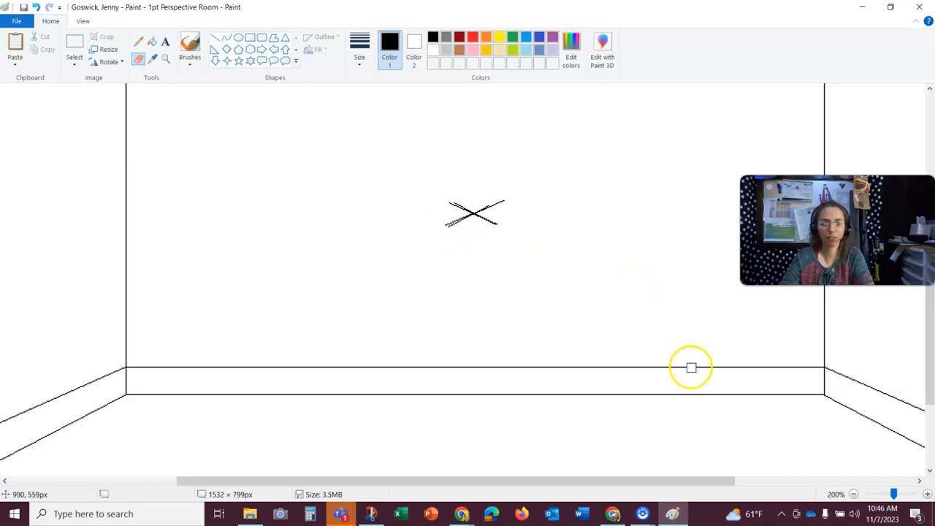
pyautogui.click(854, 494)
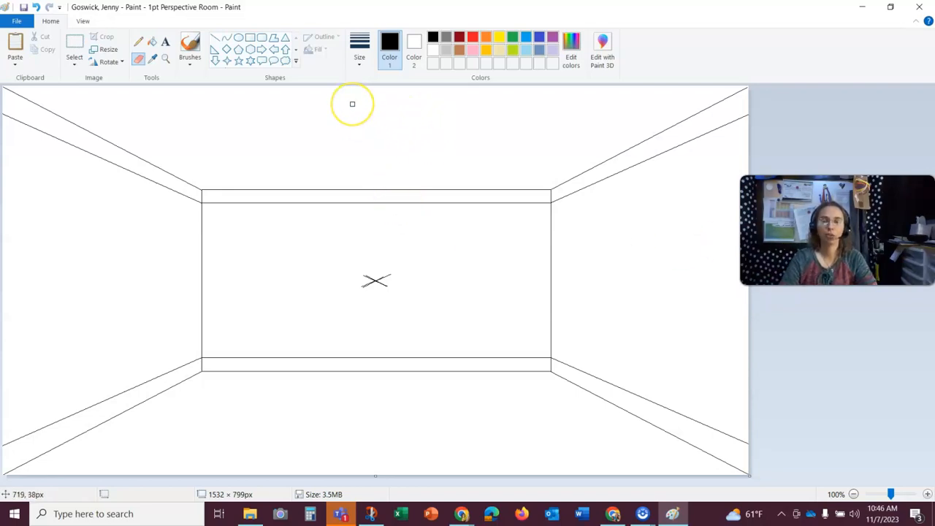
# - Draw floorboard lines from the vanishing point to the bottom edge across the left half of the floor
pyautogui.click(215, 38)
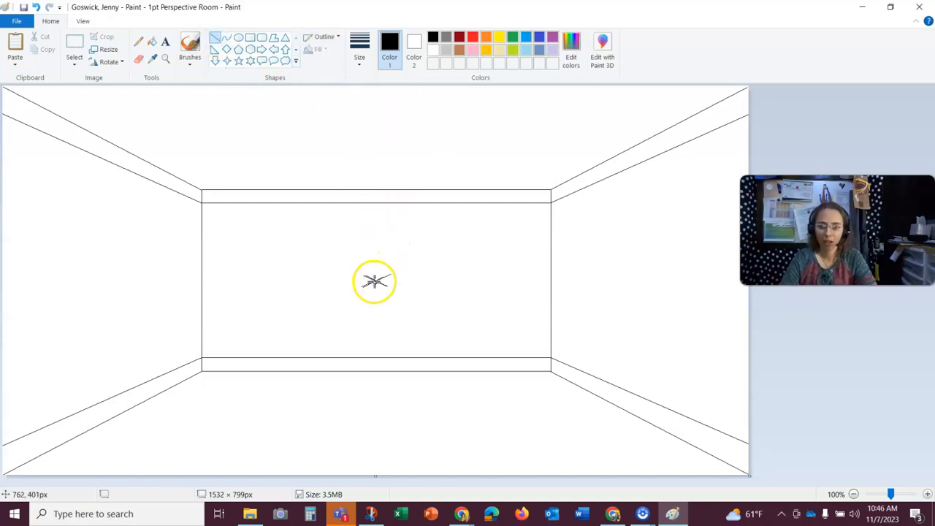
pyautogui.moveTo(376, 280); pyautogui.dragTo(53, 478)
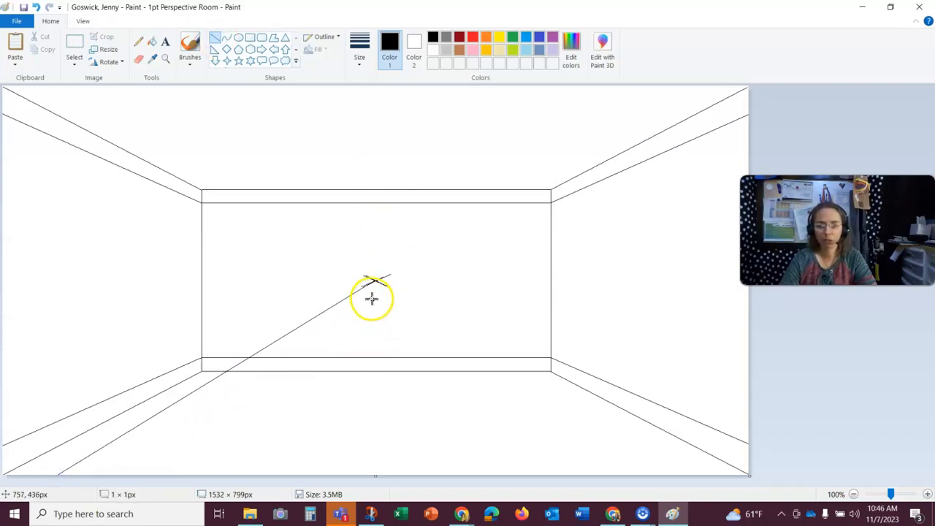
pyautogui.moveTo(374, 280); pyautogui.dragTo(76, 484)
pyautogui.click(288, 368)
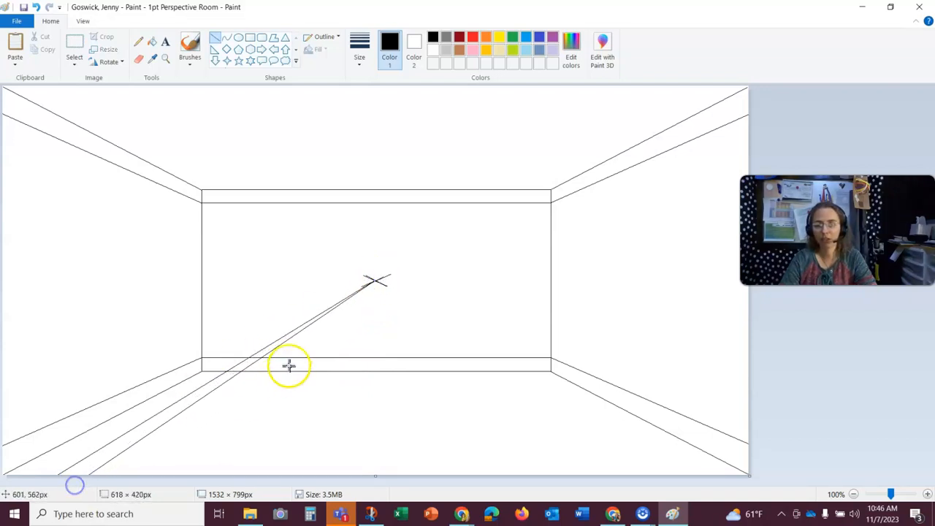
pyautogui.moveTo(375, 280); pyautogui.dragTo(139, 483)
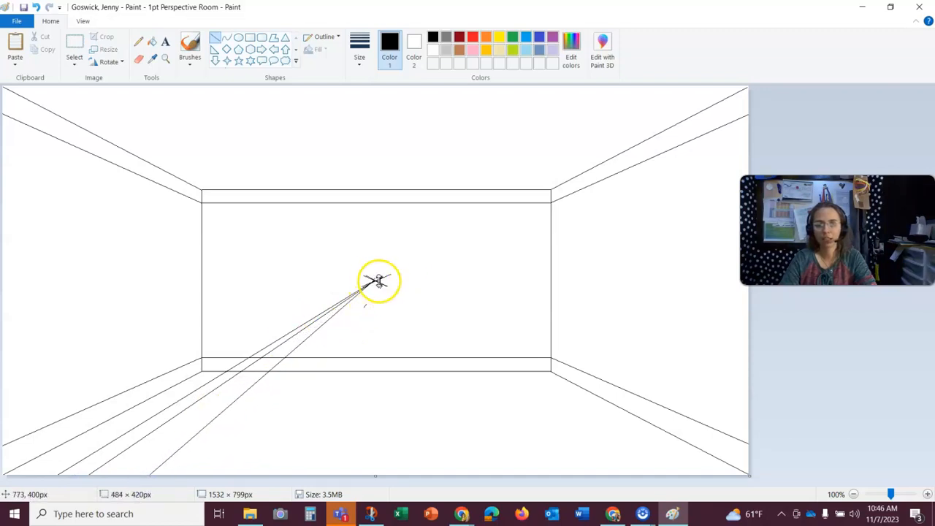
pyautogui.click(421, 285)
pyautogui.moveTo(375, 280); pyautogui.dragTo(197, 481)
pyautogui.click(417, 296)
pyautogui.moveTo(375, 280); pyautogui.dragTo(219, 481)
pyautogui.click(319, 349)
pyautogui.moveTo(372, 279); pyautogui.dragTo(292, 478)
pyautogui.click(372, 319)
pyautogui.moveTo(374, 280); pyautogui.dragTo(341, 479)
pyautogui.click(366, 317)
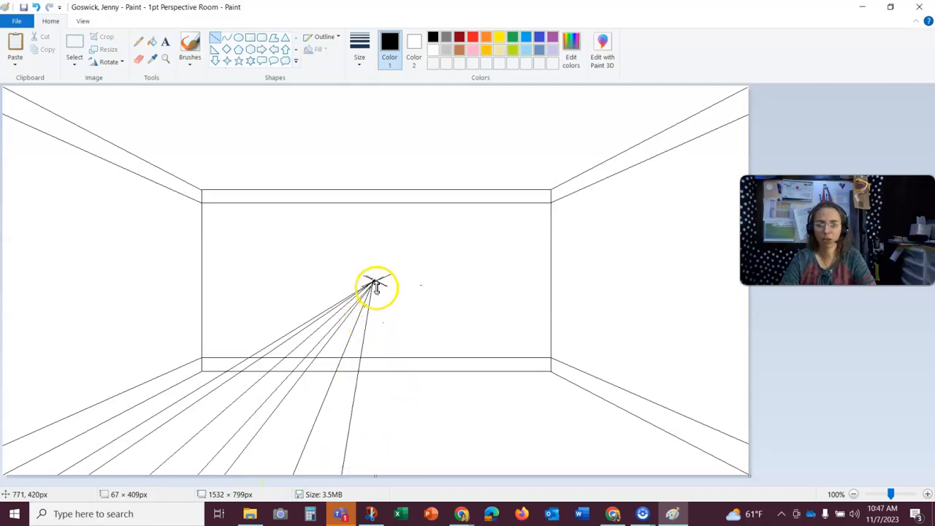
# - Draw more floorboard lines from the vanishing point to the bottom edge across the right half of the floor
pyautogui.moveTo(375, 279); pyautogui.dragTo(383, 487)
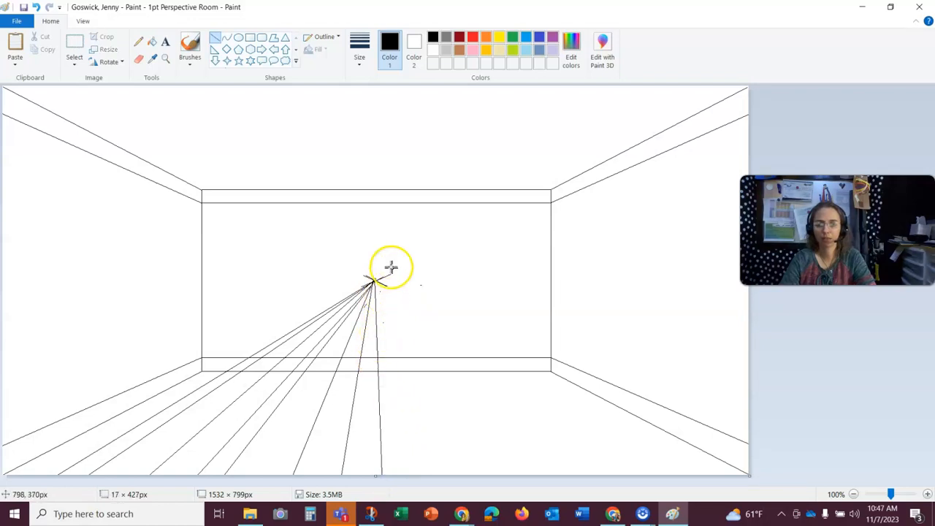
pyautogui.moveTo(391, 263); pyautogui.dragTo(409, 493)
pyautogui.click(410, 308)
pyautogui.moveTo(373, 280); pyautogui.dragTo(462, 483)
pyautogui.moveTo(374, 280)
pyautogui.mouseDown()
pyautogui.moveTo(509, 474)
pyautogui.moveTo(514, 498)
pyautogui.mouseUp()
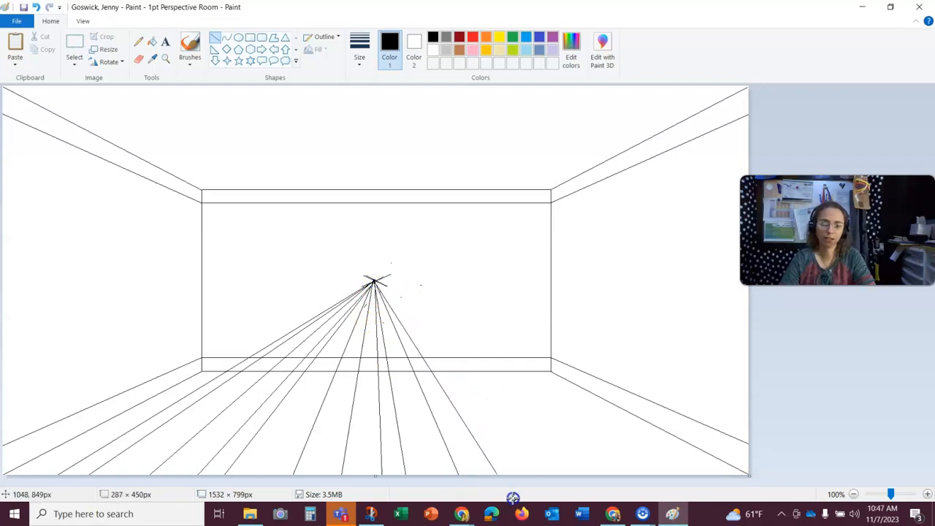
pyautogui.moveTo(374, 280)
pyautogui.mouseDown()
pyautogui.moveTo(545, 486)
pyautogui.moveTo(535, 496)
pyautogui.mouseUp()
pyautogui.click(409, 282)
pyautogui.moveTo(377, 280); pyautogui.dragTo(579, 480)
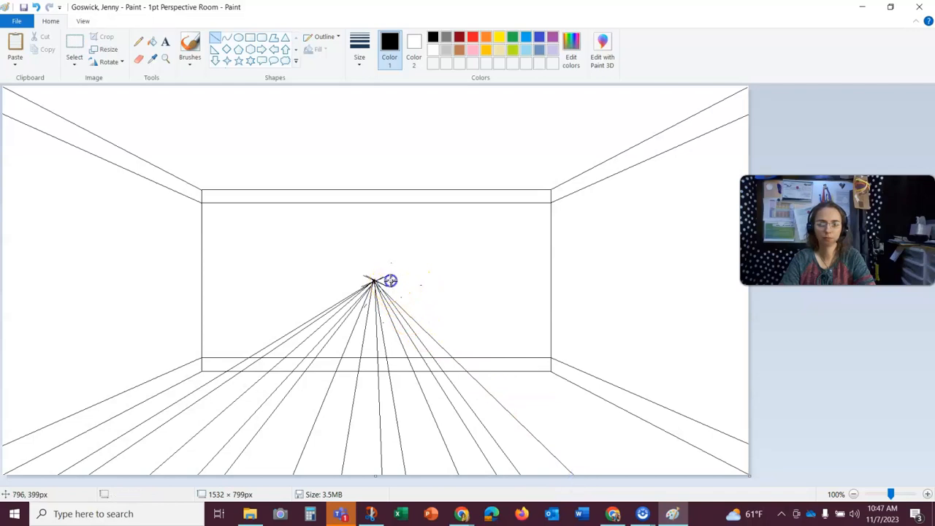
pyautogui.moveTo(374, 279); pyautogui.dragTo(606, 481)
pyautogui.click(409, 284)
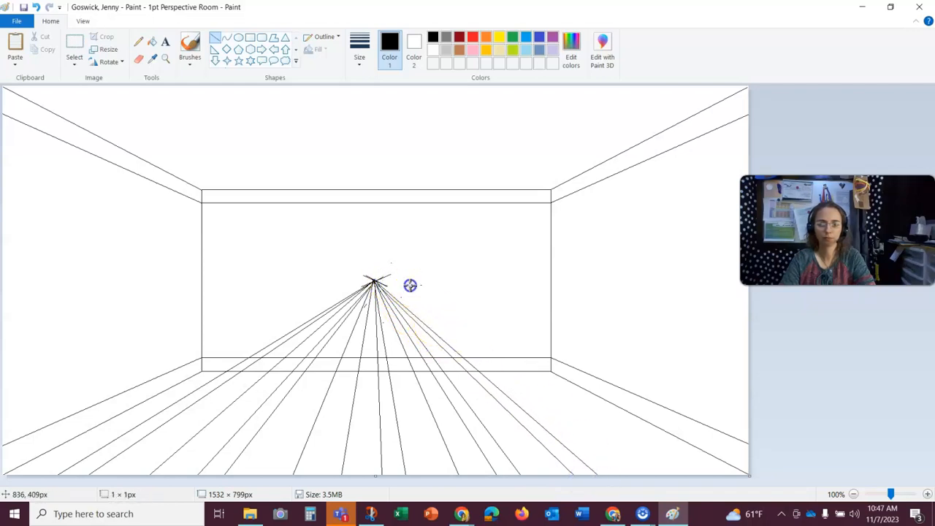
pyautogui.moveTo(374, 280); pyautogui.dragTo(635, 485)
pyautogui.click(435, 290)
pyautogui.moveTo(374, 280); pyautogui.dragTo(723, 495)
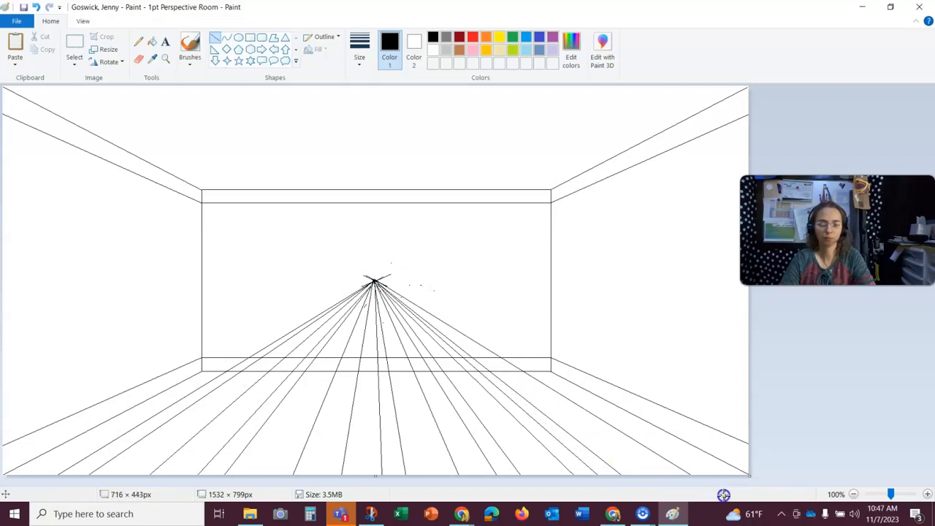
pyautogui.click(459, 281)
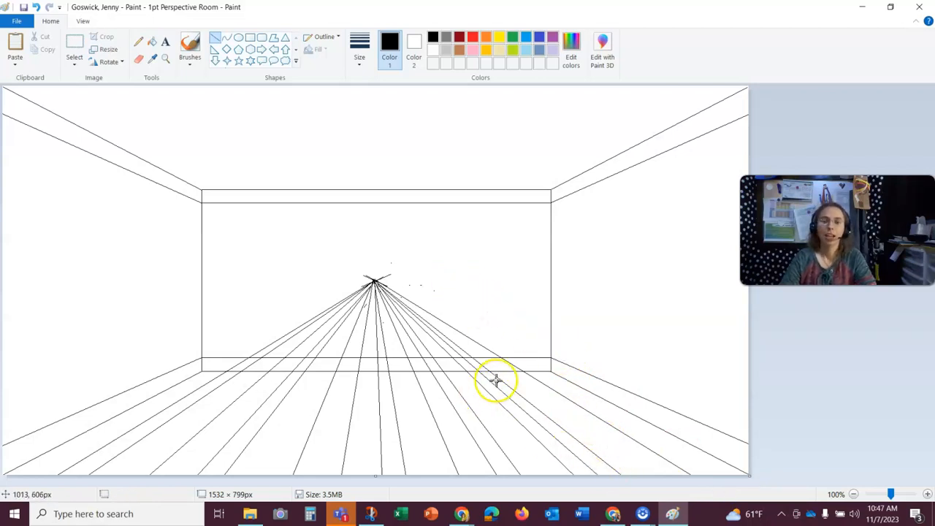
# - Erase the floorboard lines where they cross the left side of the back wall
pyautogui.click(166, 60)
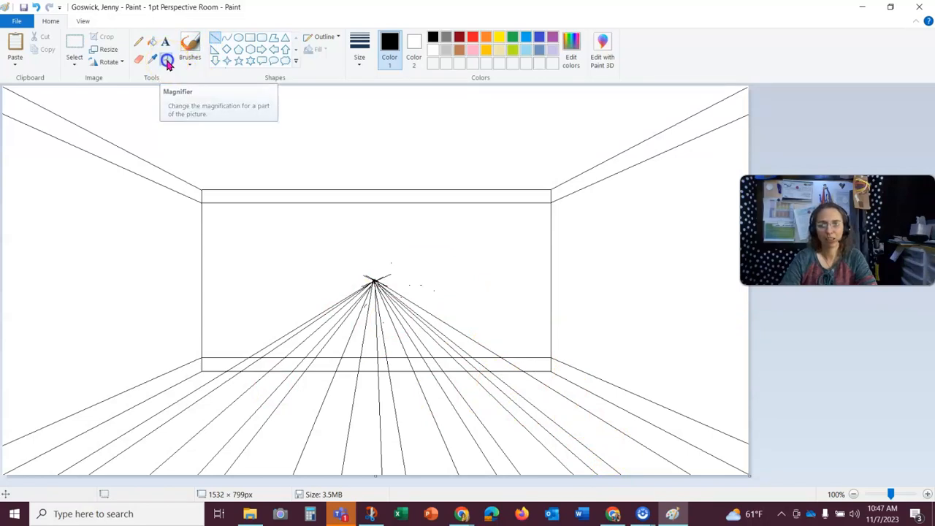
pyautogui.click(382, 332)
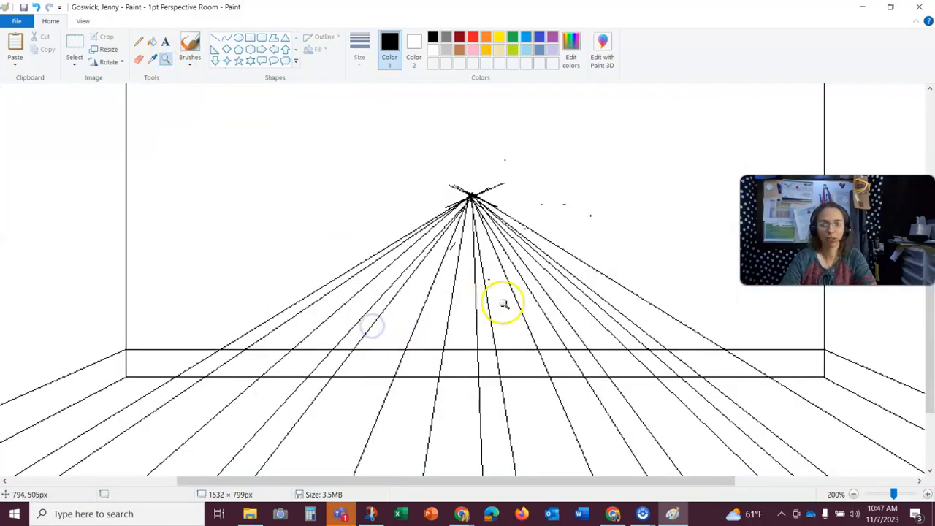
pyautogui.click(138, 59)
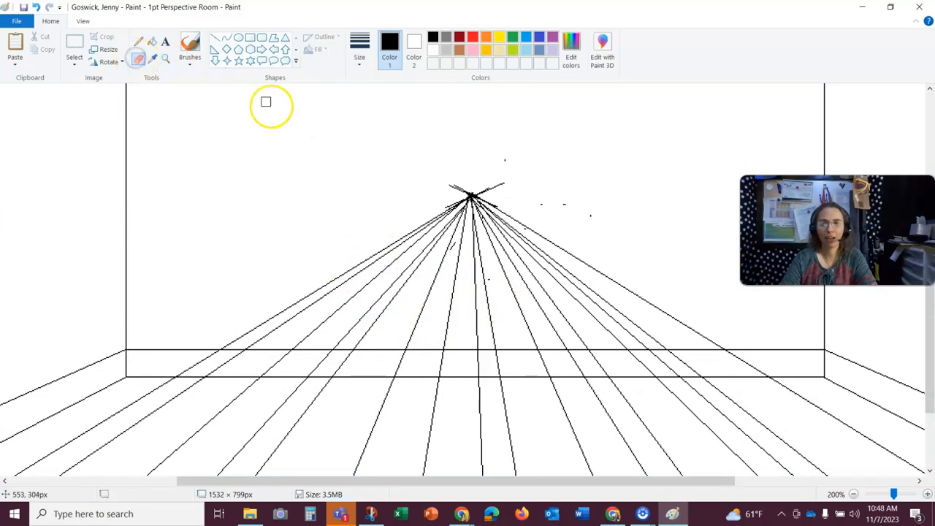
pyautogui.moveTo(242, 337); pyautogui.dragTo(313, 302)
pyautogui.moveTo(246, 345); pyautogui.dragTo(318, 291)
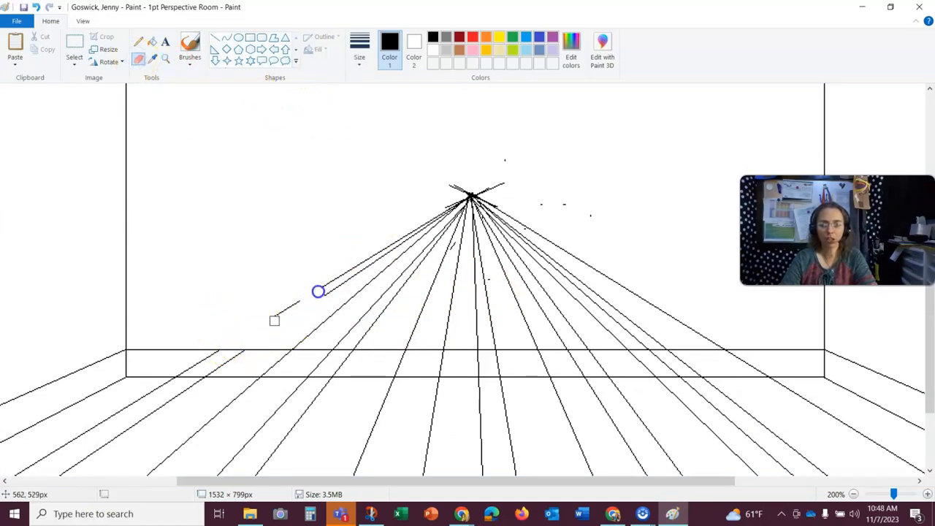
pyautogui.moveTo(198, 360)
pyautogui.mouseDown()
pyautogui.moveTo(182, 371)
pyautogui.moveTo(209, 357)
pyautogui.mouseUp()
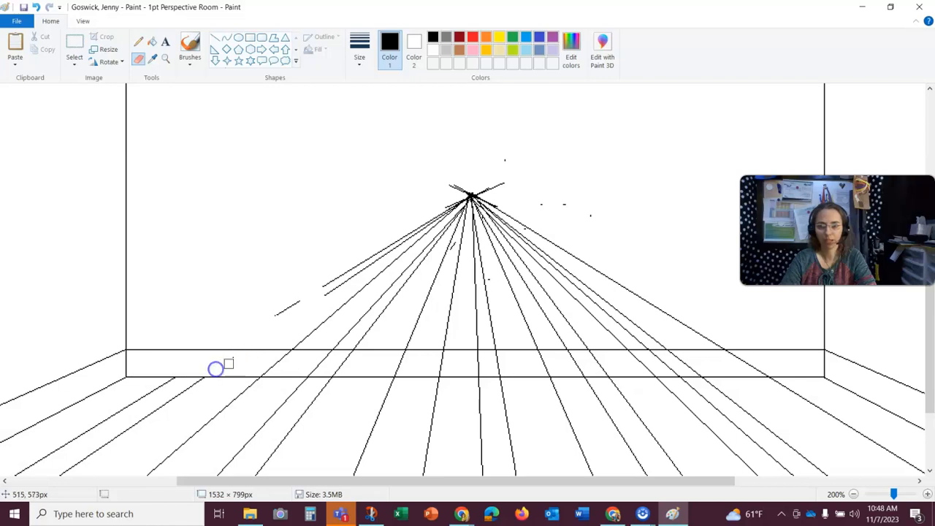
# - Erase the floorboard line segments inside the baseboard strip on the left
pyautogui.click(929, 497)
pyautogui.scroll(-5, 724, 367)
pyautogui.scroll(3, 725, 368)
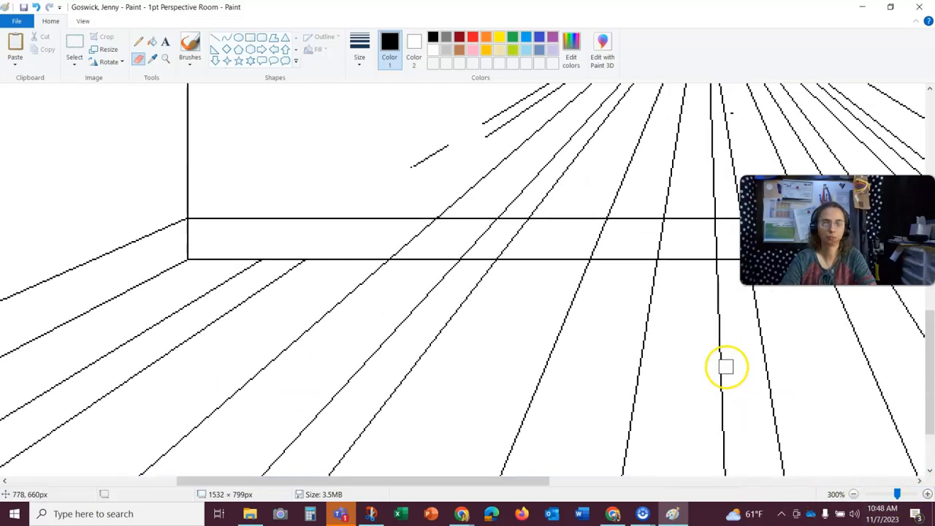
pyautogui.moveTo(517, 475); pyautogui.dragTo(567, 480)
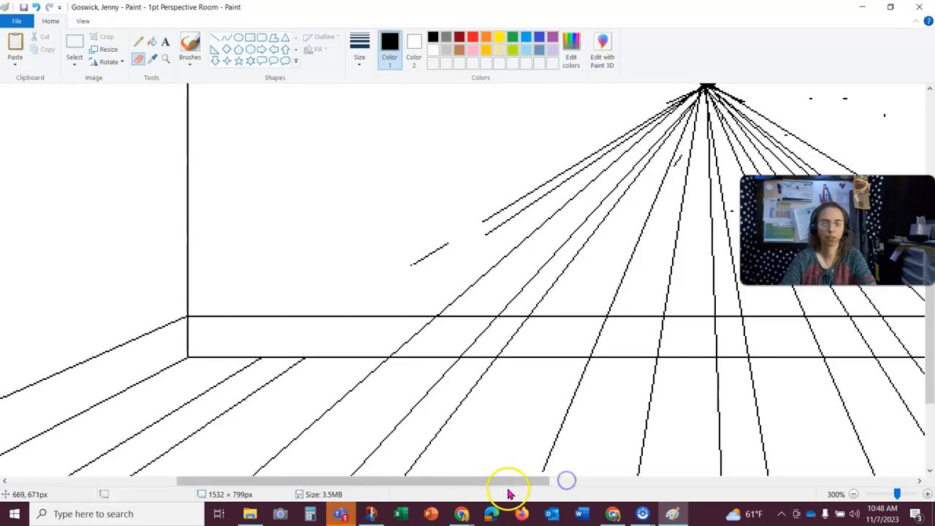
pyautogui.scroll(-3, 526, 432)
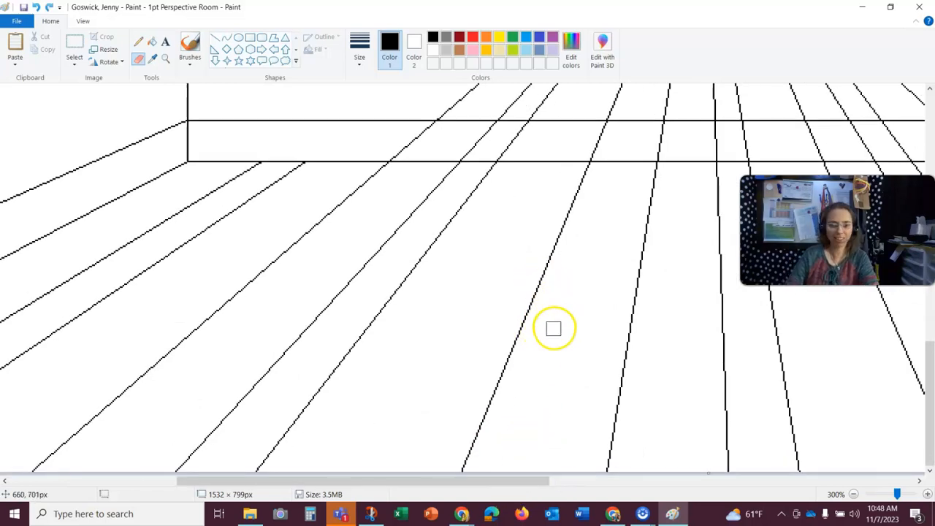
pyautogui.scroll(3, 566, 324)
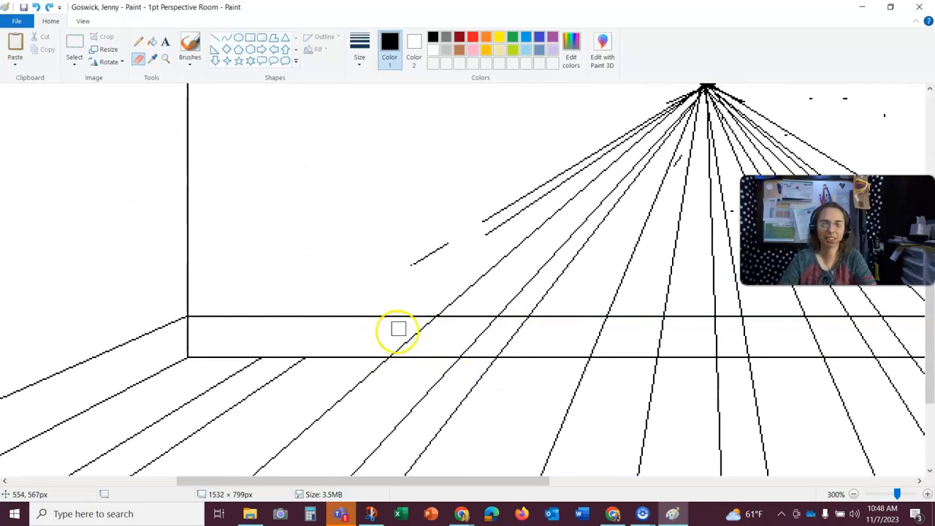
pyautogui.moveTo(431, 324); pyautogui.dragTo(391, 349)
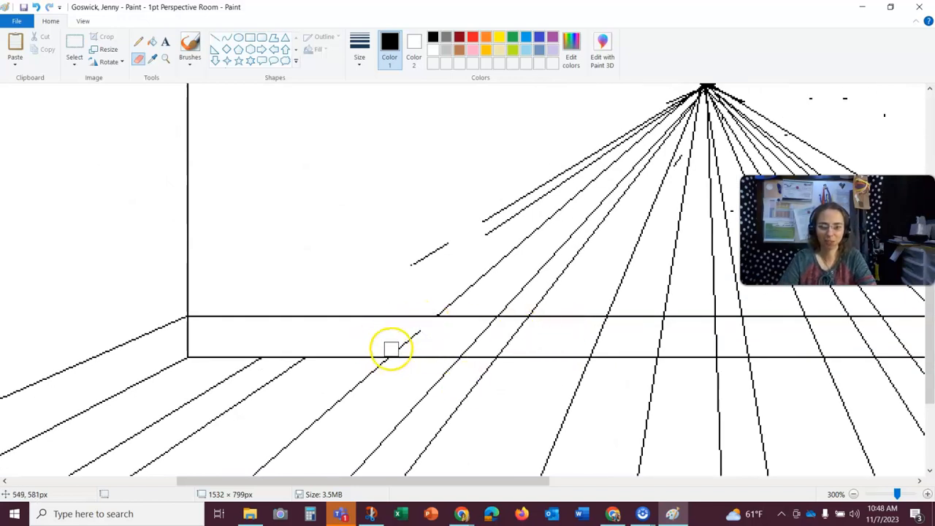
pyautogui.moveTo(487, 328); pyautogui.dragTo(492, 328)
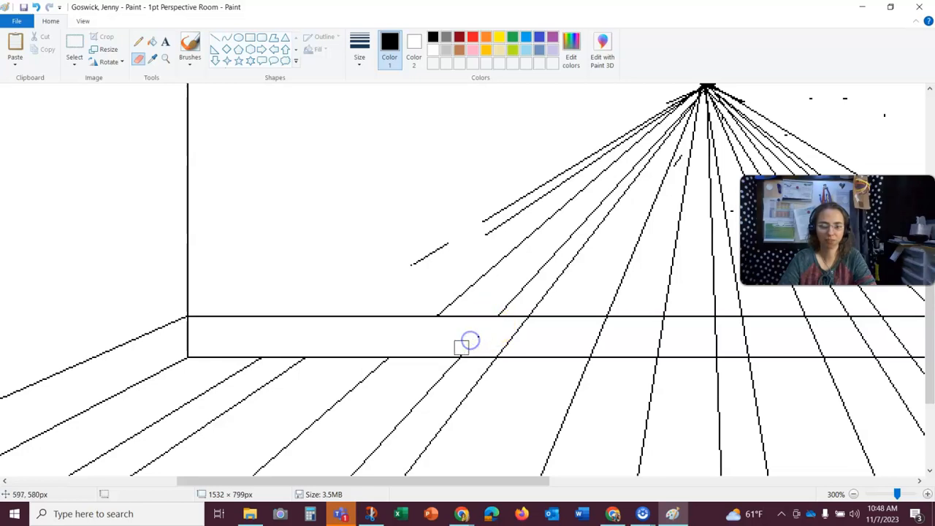
pyautogui.moveTo(508, 342); pyautogui.dragTo(528, 324)
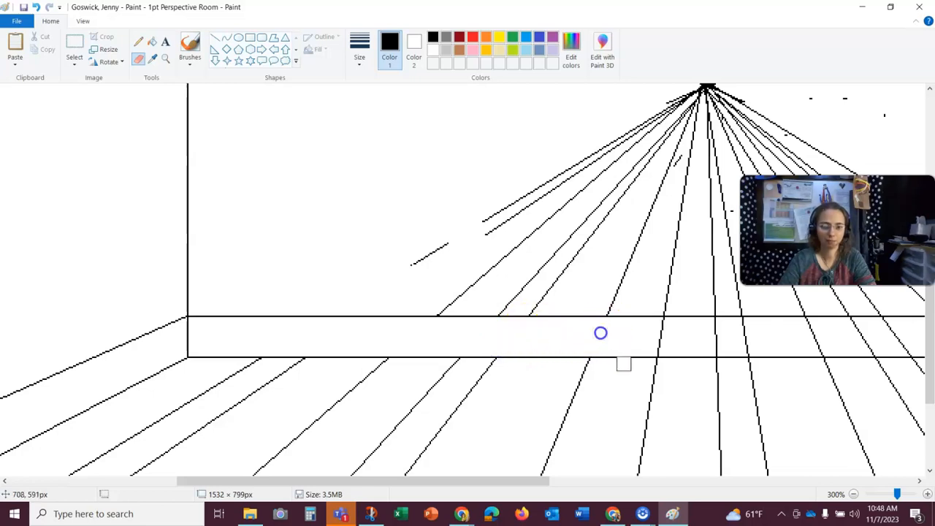
# - Erase the remaining floorboard line segments crossing the back wall and baseboard on the right
pyautogui.hscroll(5, 601, 331)
pyautogui.moveTo(446, 333)
pyautogui.mouseDown()
pyautogui.moveTo(459, 329)
pyautogui.moveTo(492, 342)
pyautogui.mouseUp()
pyautogui.moveTo(561, 341)
pyautogui.mouseDown()
pyautogui.moveTo(570, 349)
pyautogui.moveTo(603, 339)
pyautogui.mouseUp()
pyautogui.moveTo(686, 325); pyautogui.dragTo(721, 349)
pyautogui.moveTo(641, 481); pyautogui.dragTo(720, 469)
pyautogui.moveTo(617, 324)
pyautogui.mouseDown()
pyautogui.moveTo(673, 348)
pyautogui.moveTo(644, 334)
pyautogui.mouseUp()
pyautogui.moveTo(531, 327)
pyautogui.mouseDown()
pyautogui.moveTo(574, 347)
pyautogui.moveTo(540, 348)
pyautogui.moveTo(499, 324)
pyautogui.moveTo(522, 310)
pyautogui.moveTo(480, 290)
pyautogui.moveTo(320, 143)
pyautogui.moveTo(614, 307)
pyautogui.moveTo(490, 235)
pyautogui.moveTo(391, 108)
pyautogui.moveTo(289, 129)
pyautogui.moveTo(369, 250)
pyautogui.moveTo(328, 174)
pyautogui.mouseUp()
pyautogui.moveTo(500, 480); pyautogui.dragTo(423, 467)
pyautogui.moveTo(566, 309); pyautogui.dragTo(447, 134)
pyautogui.moveTo(516, 309); pyautogui.dragTo(447, 175)
pyautogui.moveTo(459, 309); pyautogui.dragTo(430, 145)
pyautogui.moveTo(431, 309); pyautogui.dragTo(431, 182)
pyautogui.moveTo(383, 305); pyautogui.dragTo(390, 247)
pyautogui.moveTo(329, 309); pyautogui.dragTo(375, 198)
pyautogui.moveTo(259, 305)
pyautogui.mouseDown()
pyautogui.moveTo(372, 168)
pyautogui.moveTo(237, 289)
pyautogui.mouseUp()
pyautogui.moveTo(160, 308)
pyautogui.mouseDown()
pyautogui.moveTo(351, 147)
pyautogui.moveTo(188, 235)
pyautogui.moveTo(358, 125)
pyautogui.mouseUp()
pyautogui.click(854, 495)
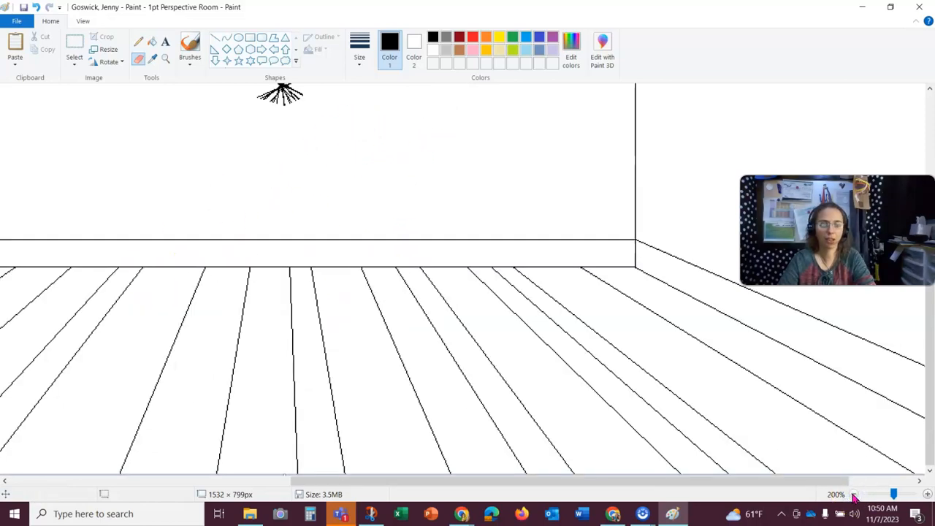
pyautogui.click(854, 495)
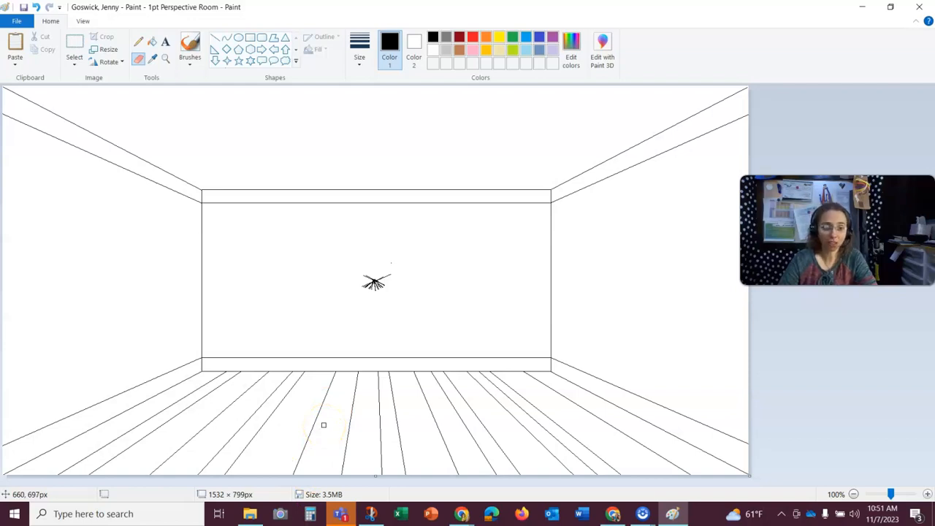
# - Draw a short horizontal line across one floorboard to mark a board end
pyautogui.click(215, 38)
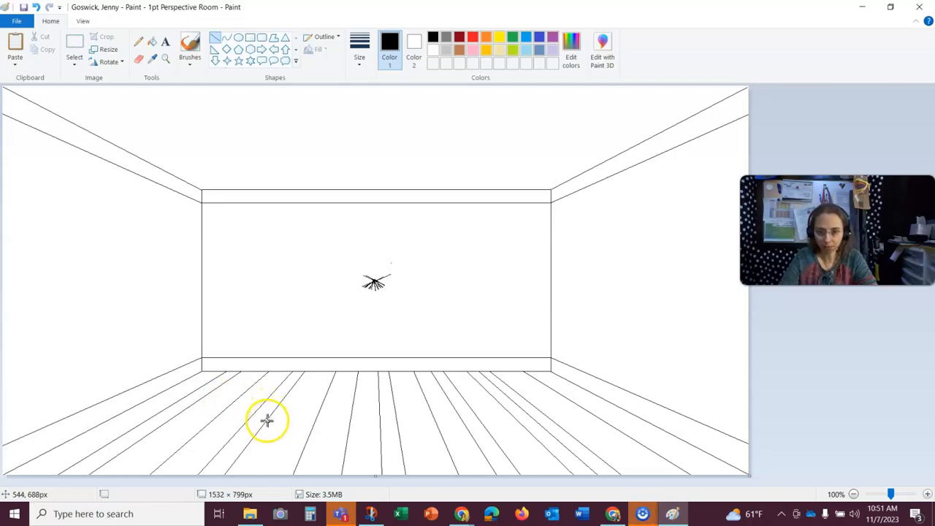
pyautogui.moveTo(266, 421); pyautogui.dragTo(323, 428)
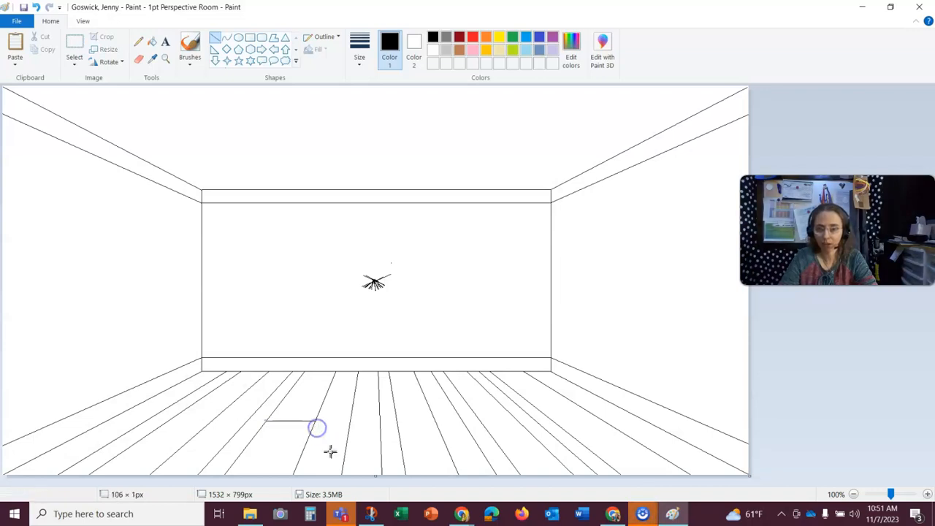
pyautogui.click(301, 325)
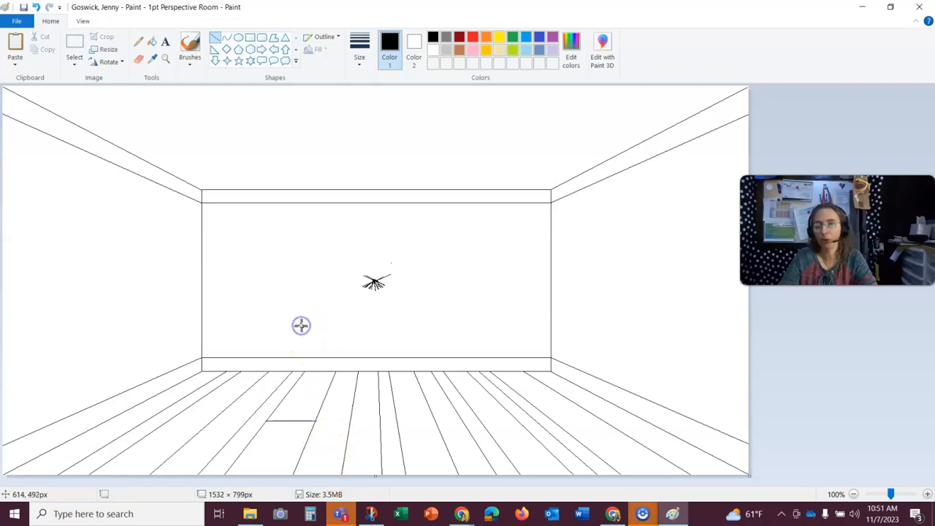
# - Zoom in to 200% and draw short horizontal board-end lines across several floorboards on the left
pyautogui.click(162, 65)
pyautogui.click(239, 418)
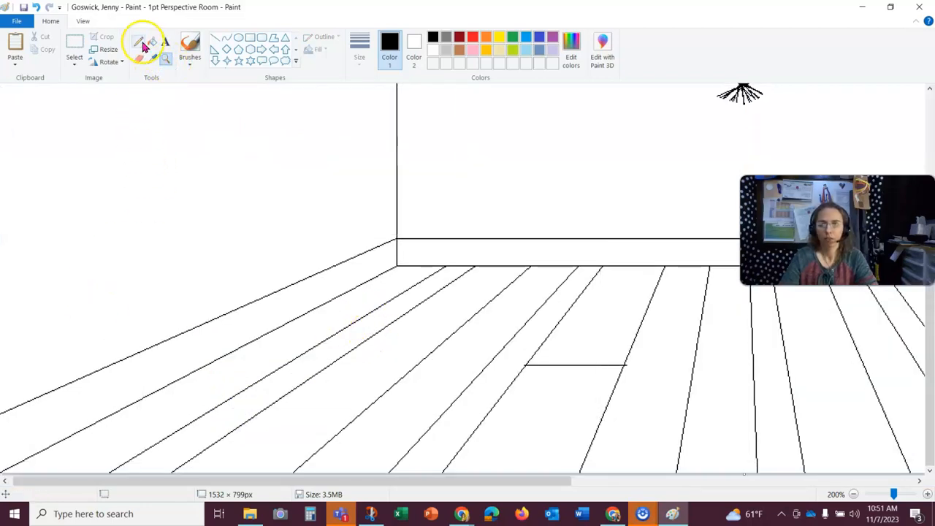
pyautogui.click(216, 40)
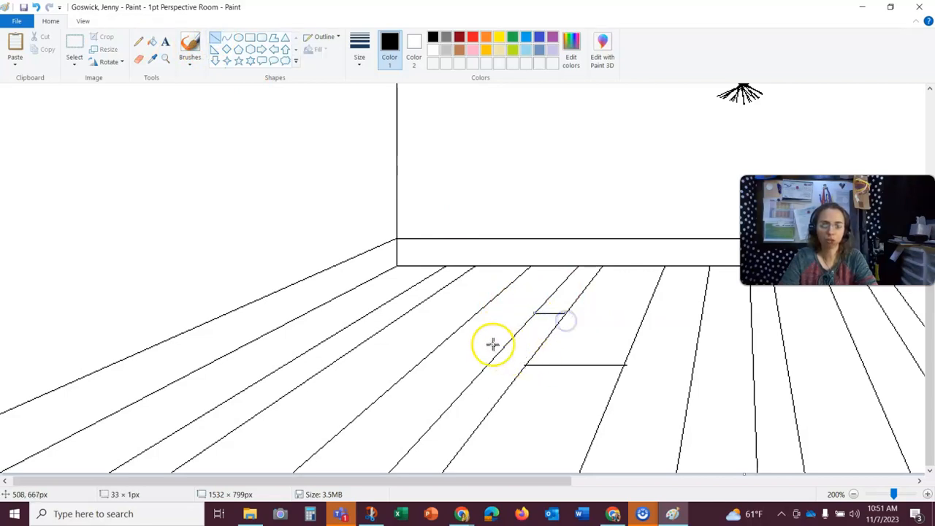
pyautogui.click(376, 399)
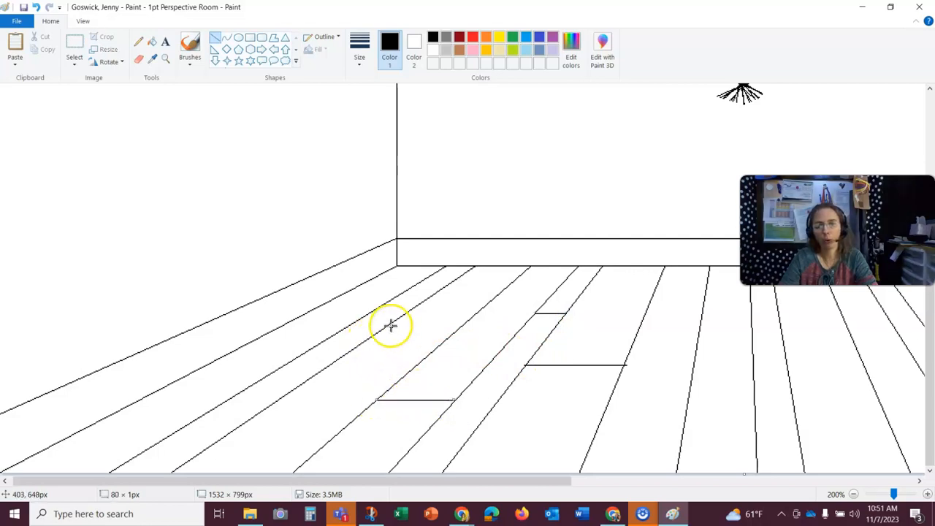
pyautogui.moveTo(238, 428); pyautogui.dragTo(311, 429)
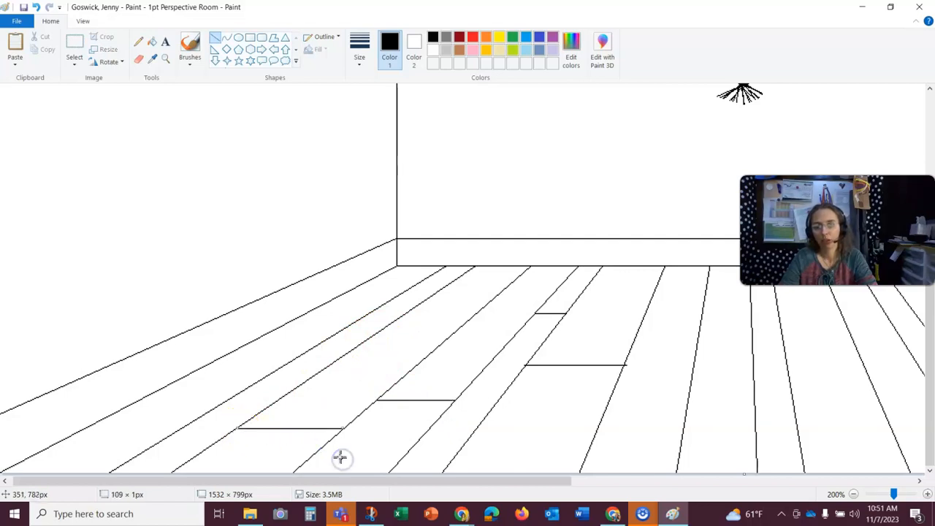
pyautogui.moveTo(343, 331); pyautogui.dragTo(343, 330)
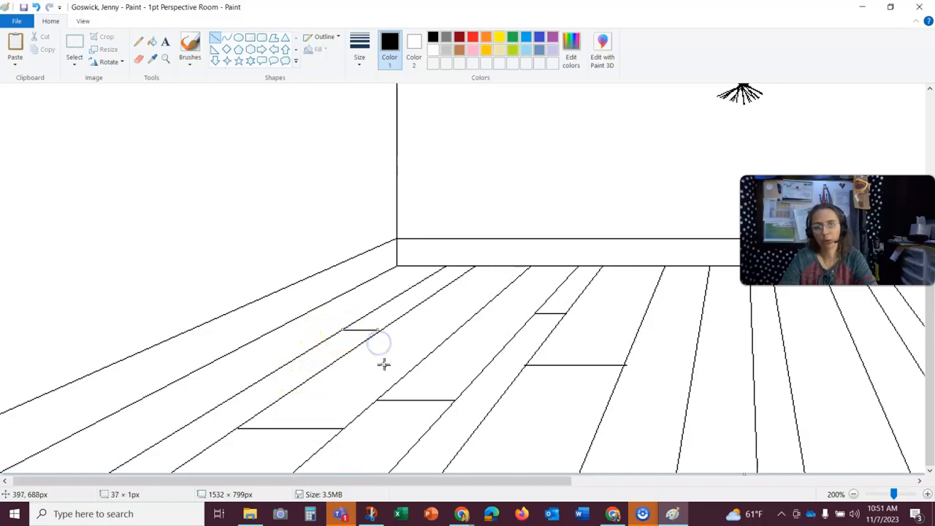
pyautogui.click(393, 340)
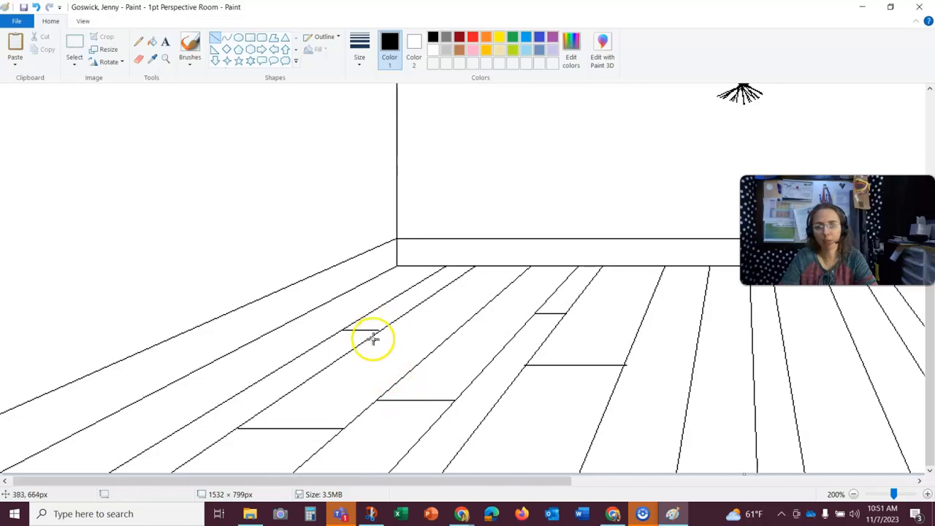
# - Undo the last board-end line and redraw it so it spans exactly between its floorboard's edges
pyautogui.click(166, 59)
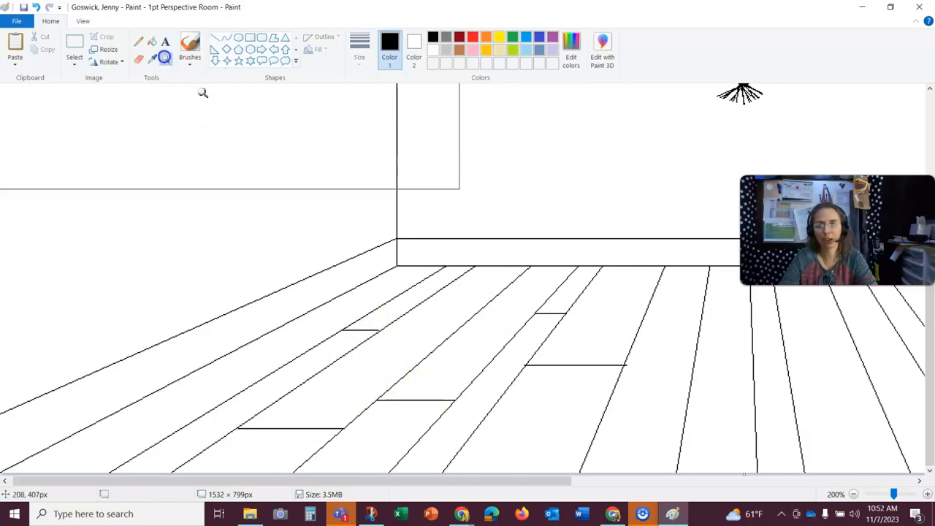
pyautogui.click(361, 314)
pyautogui.click(359, 313)
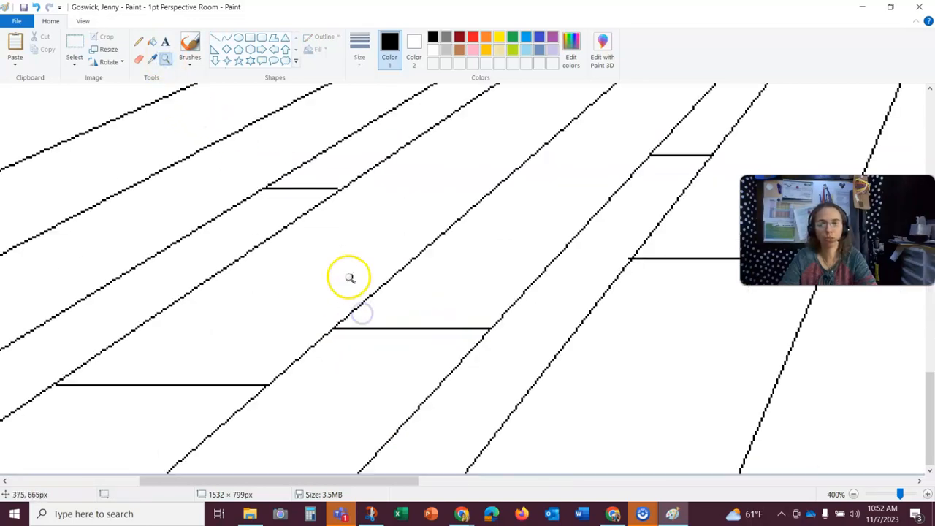
pyautogui.click(346, 223)
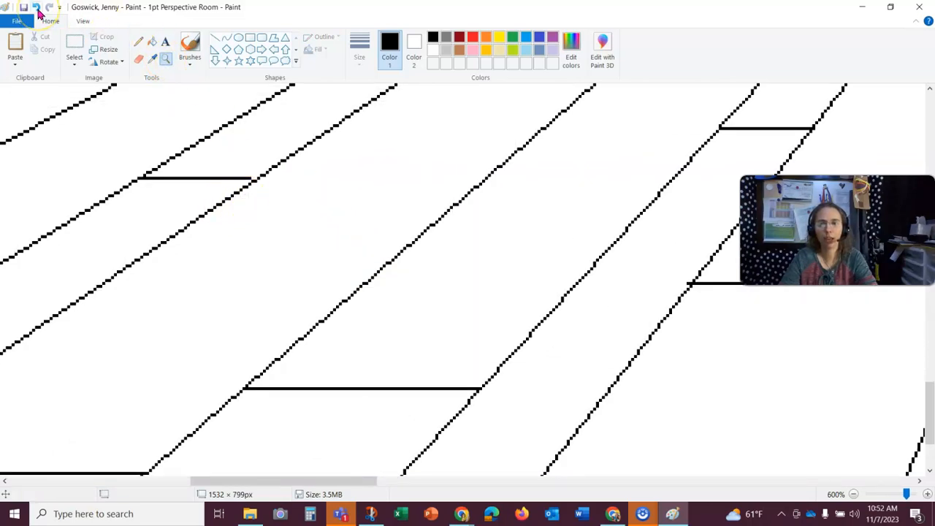
pyautogui.click(37, 8)
pyautogui.click(215, 37)
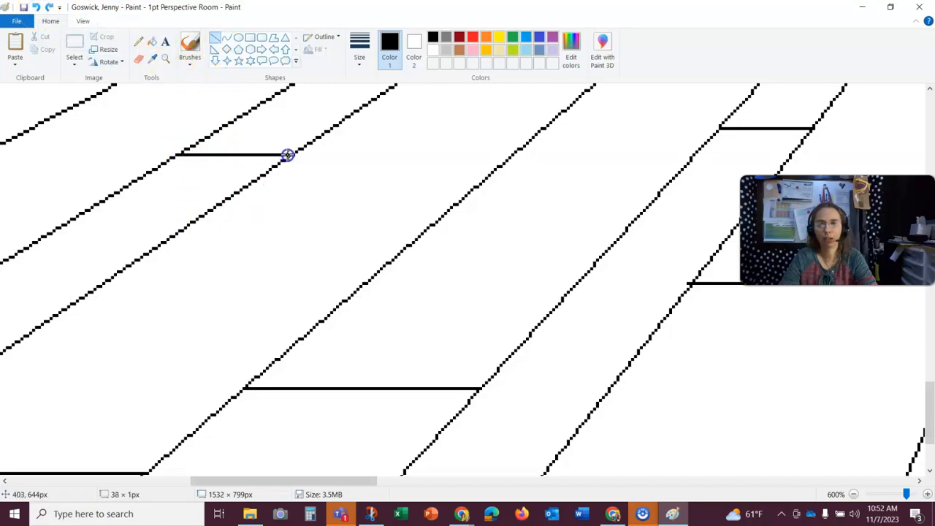
pyautogui.moveTo(291, 155); pyautogui.dragTo(291, 154)
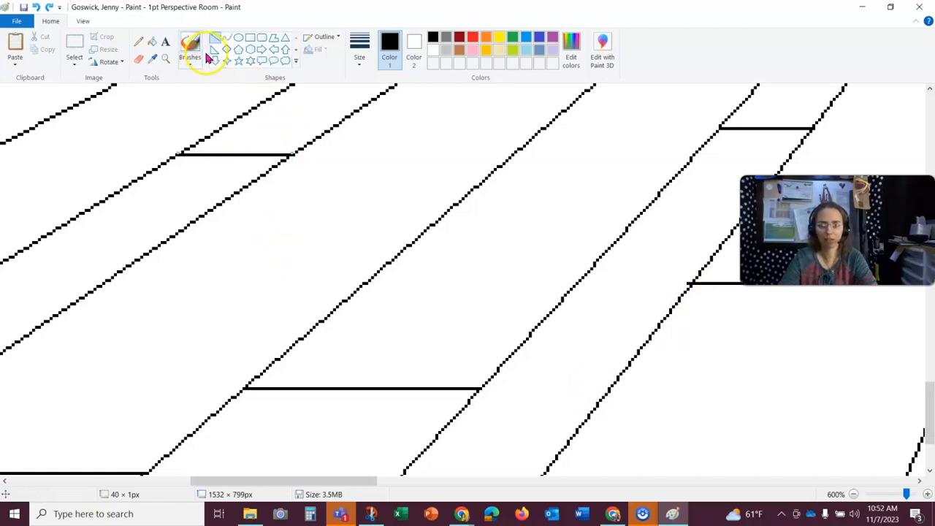
pyautogui.click(138, 59)
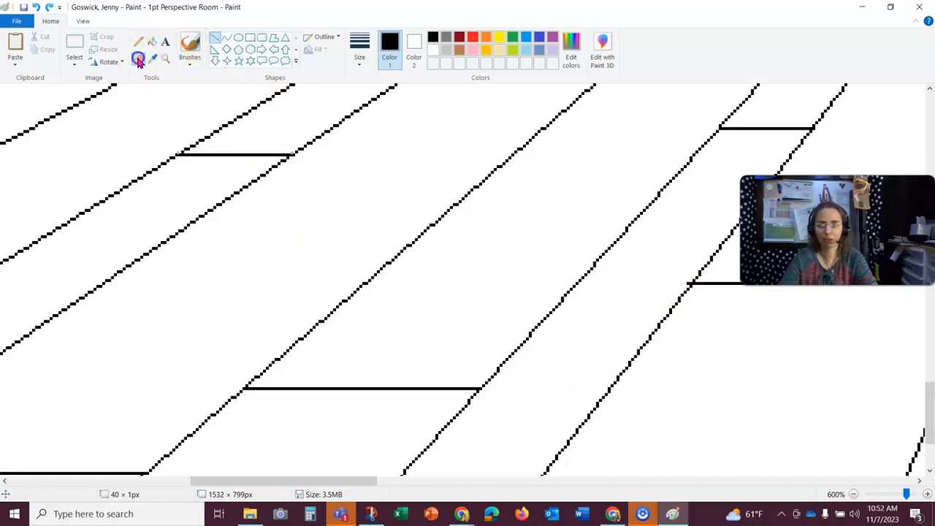
pyautogui.click(676, 272)
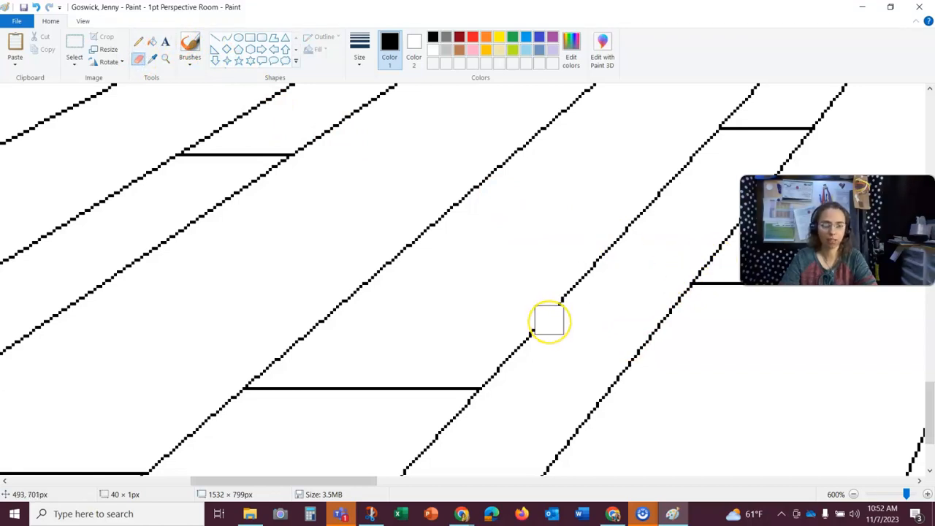
pyautogui.moveTo(338, 484); pyautogui.dragTo(177, 484)
pyautogui.scroll(-3, 421, 367)
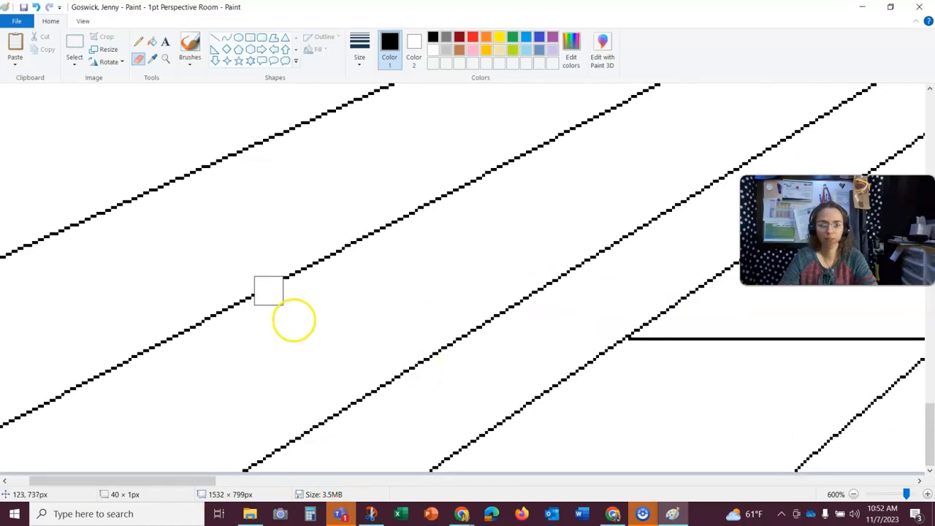
pyautogui.click(138, 42)
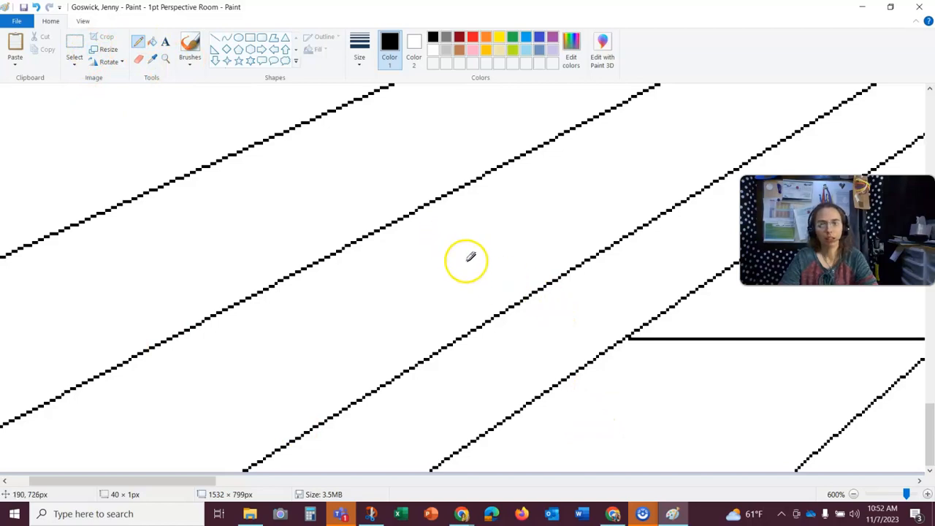
pyautogui.click(568, 312)
pyautogui.click(583, 315)
pyautogui.click(603, 299)
pyautogui.click(577, 313)
pyautogui.click(553, 331)
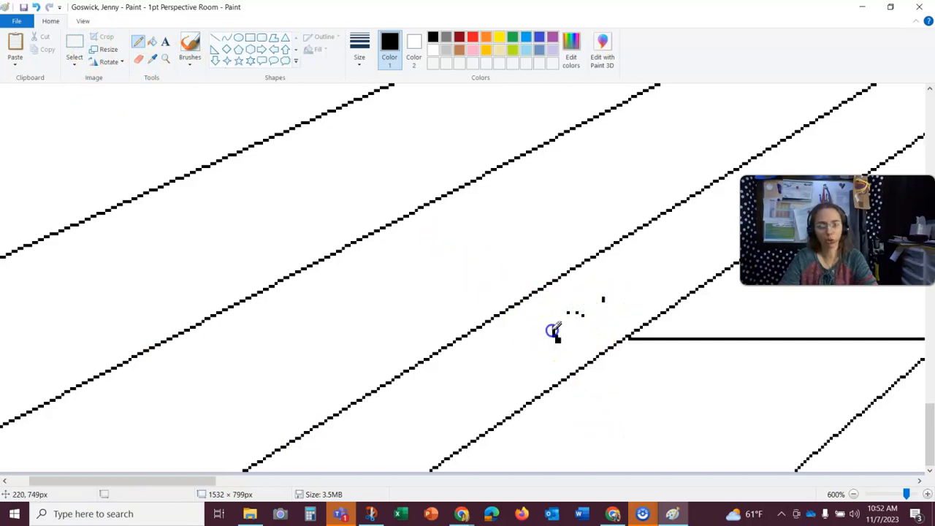
pyautogui.moveTo(529, 355); pyautogui.dragTo(525, 359)
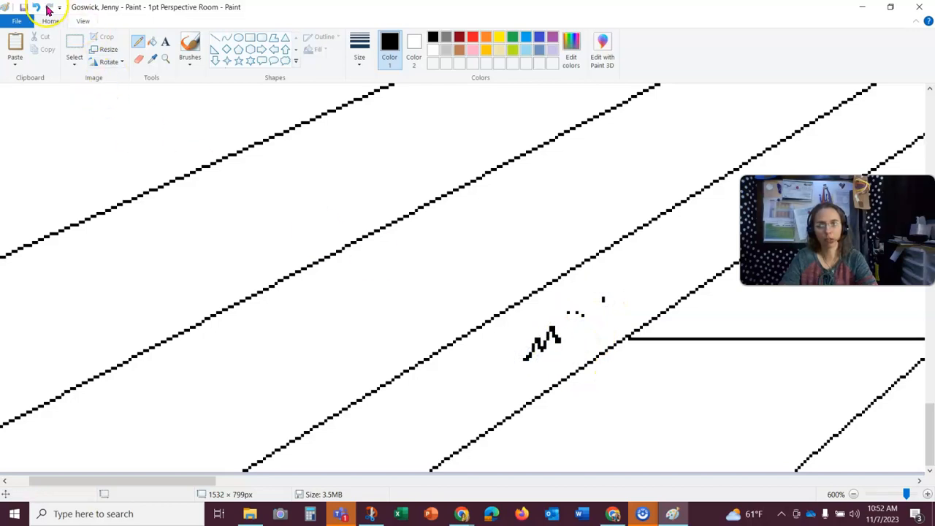
pyautogui.click(36, 8)
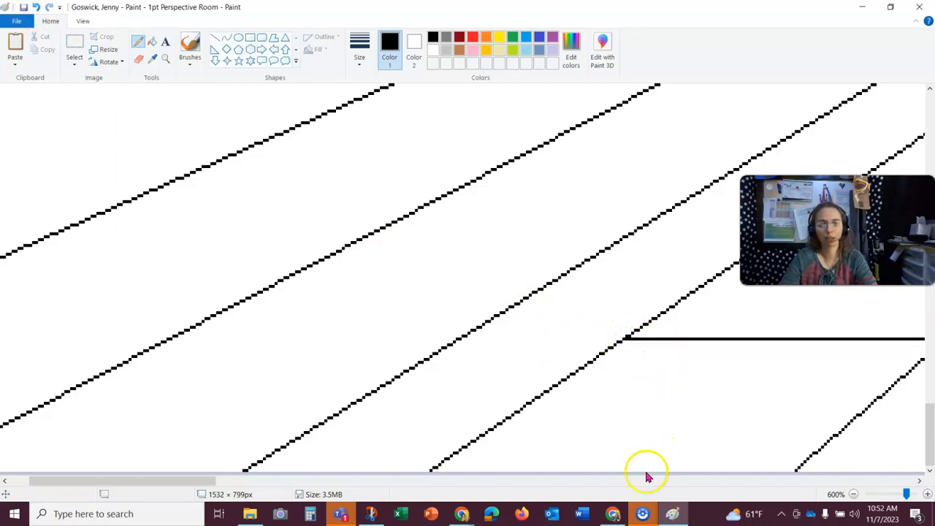
# - Draw a horizontal board-end line across a central floorboard just below the back baseboard
pyautogui.moveTo(194, 484); pyautogui.dragTo(409, 497)
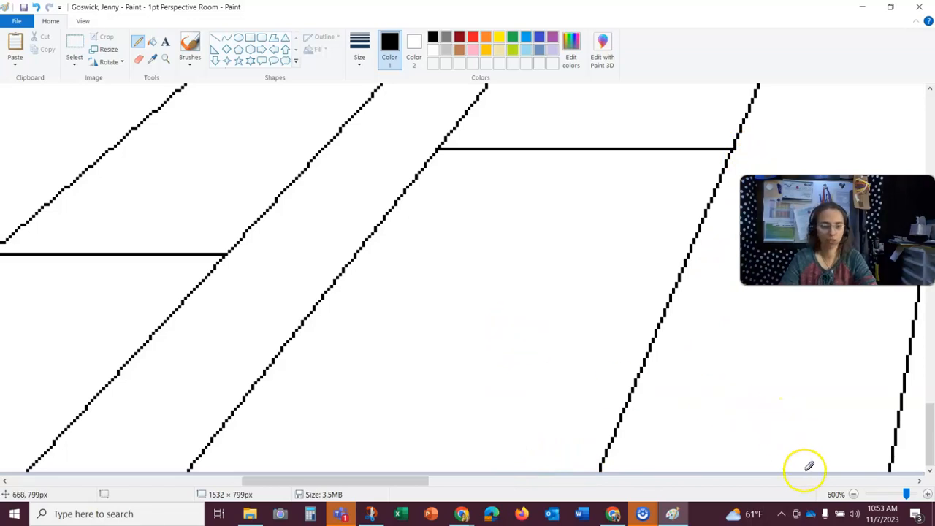
pyautogui.click(853, 494)
pyautogui.click(854, 495)
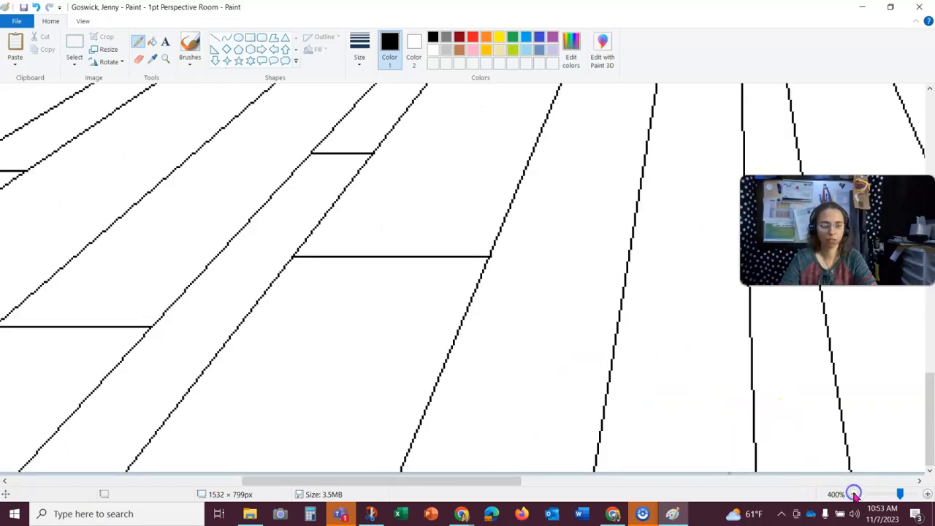
pyautogui.scroll(3, 541, 312)
pyautogui.scroll(-4, 544, 311)
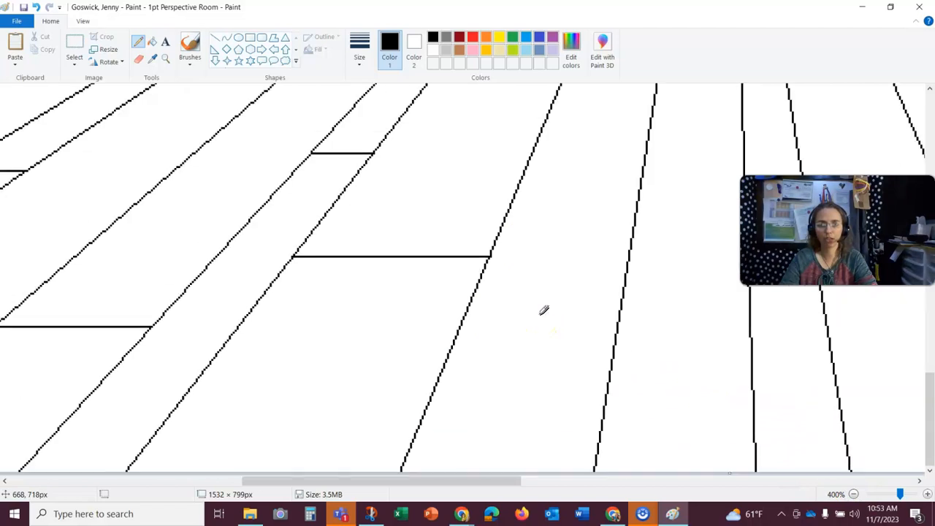
pyautogui.scroll(1, 543, 310)
pyautogui.moveTo(497, 484); pyautogui.dragTo(547, 483)
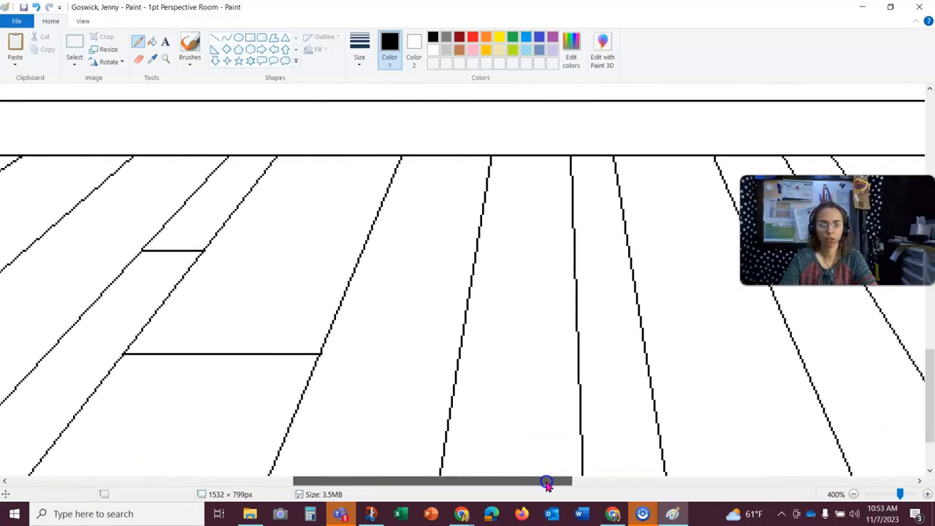
pyautogui.scroll(2, 527, 385)
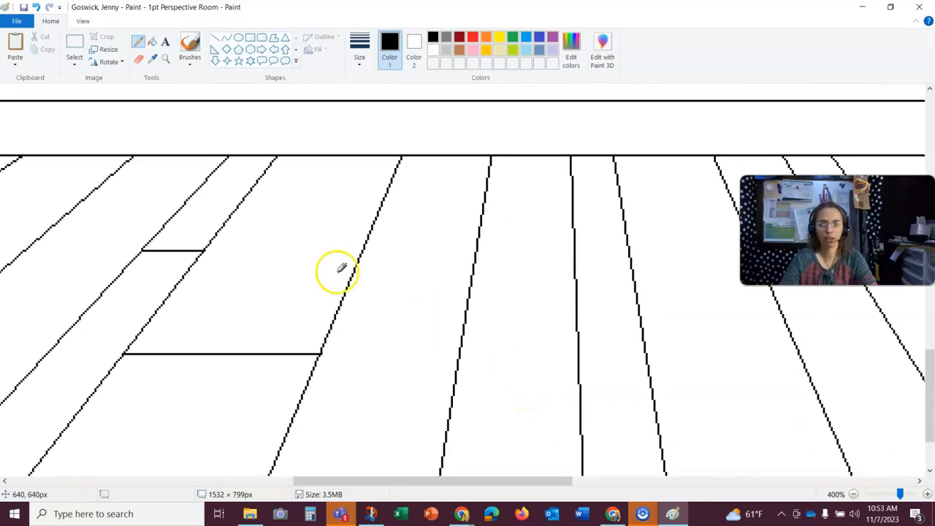
pyautogui.click(215, 38)
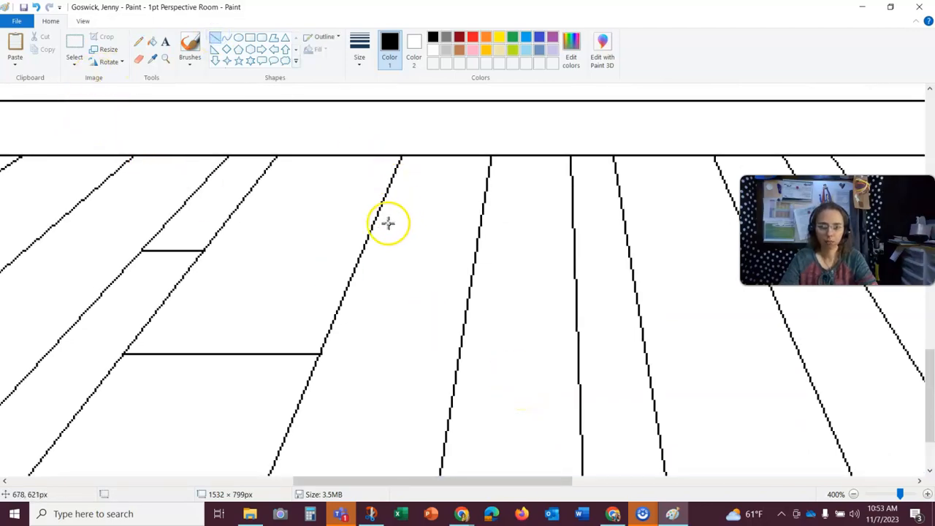
pyautogui.moveTo(373, 223); pyautogui.dragTo(472, 216)
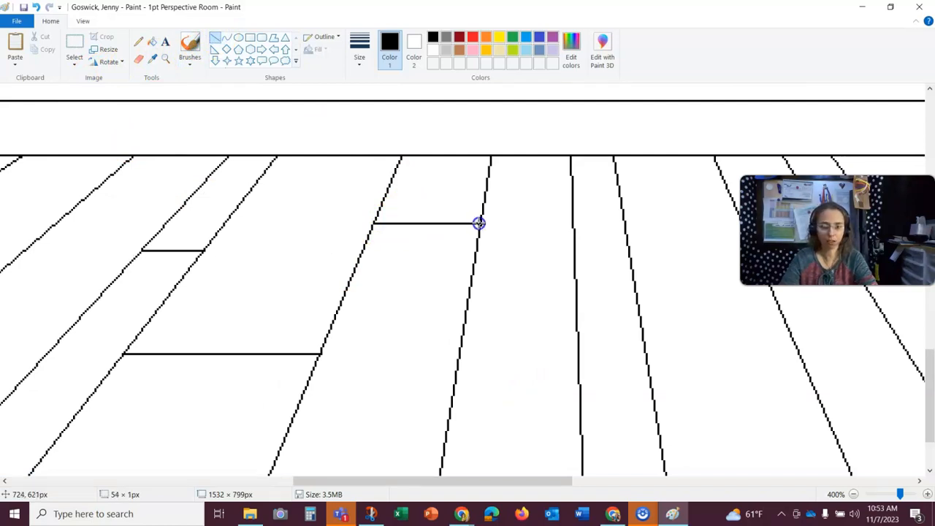
# - Draw two more staggered board-end lines across neighbouring central floorboards
pyautogui.click(518, 346)
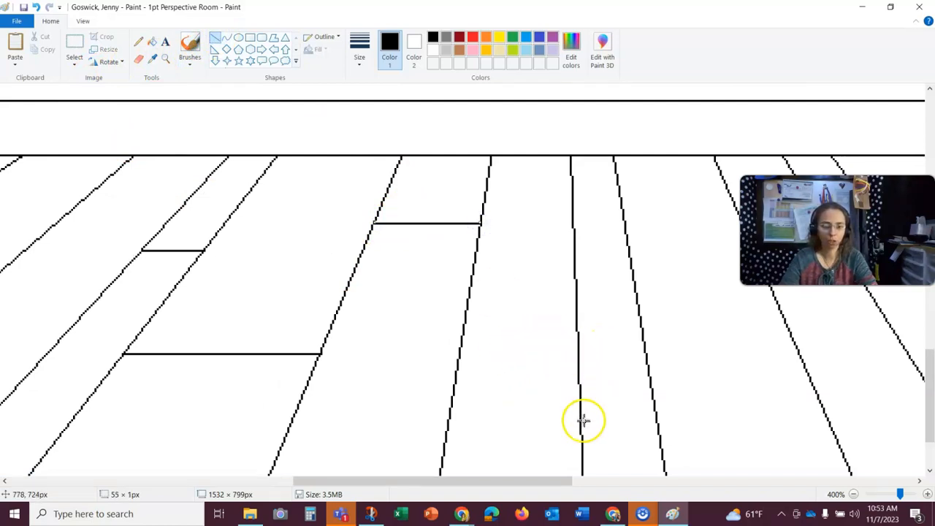
pyautogui.moveTo(443, 452); pyautogui.dragTo(583, 456)
pyautogui.scroll(-3, 639, 381)
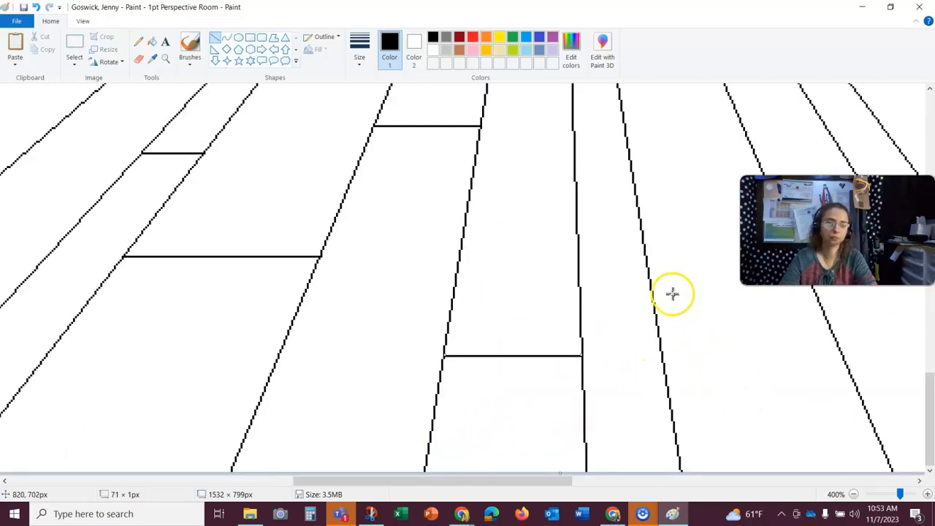
pyautogui.moveTo(647, 252); pyautogui.dragTo(650, 255)
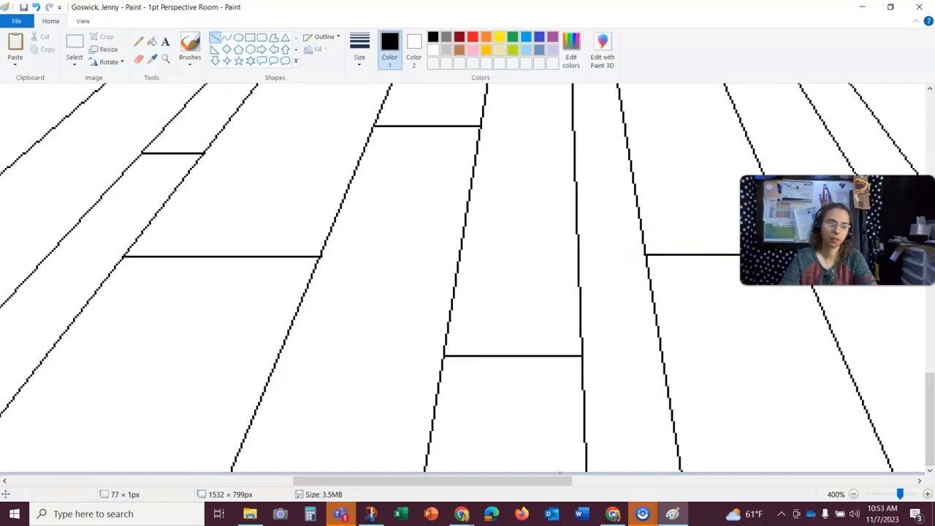
# - Draw board-end lines across floorboards on the right side of the floor
pyautogui.scroll(5, 810, 310)
pyautogui.scroll(-1, 810, 310)
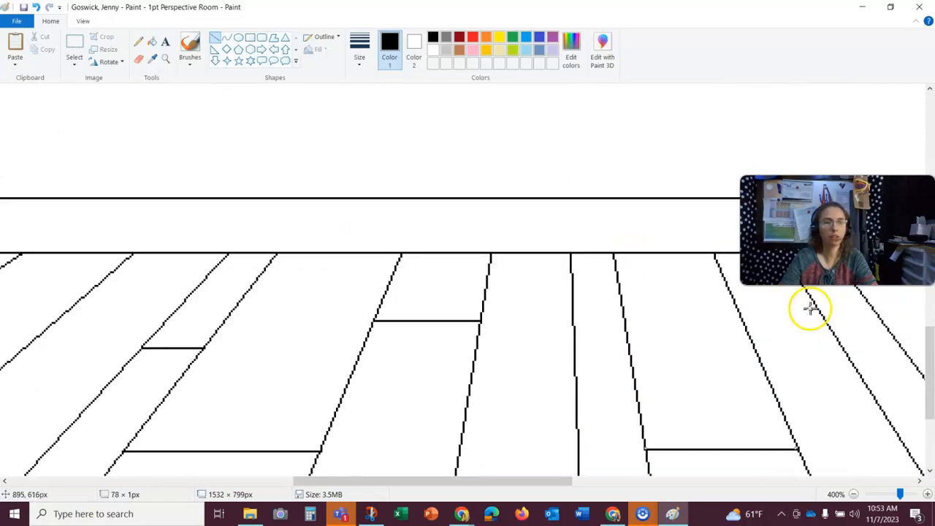
pyautogui.moveTo(832, 333); pyautogui.dragTo(889, 334)
pyautogui.moveTo(535, 482)
pyautogui.mouseDown()
pyautogui.moveTo(665, 465)
pyautogui.moveTo(726, 443)
pyautogui.mouseUp()
pyautogui.scroll(-5, 468, 299)
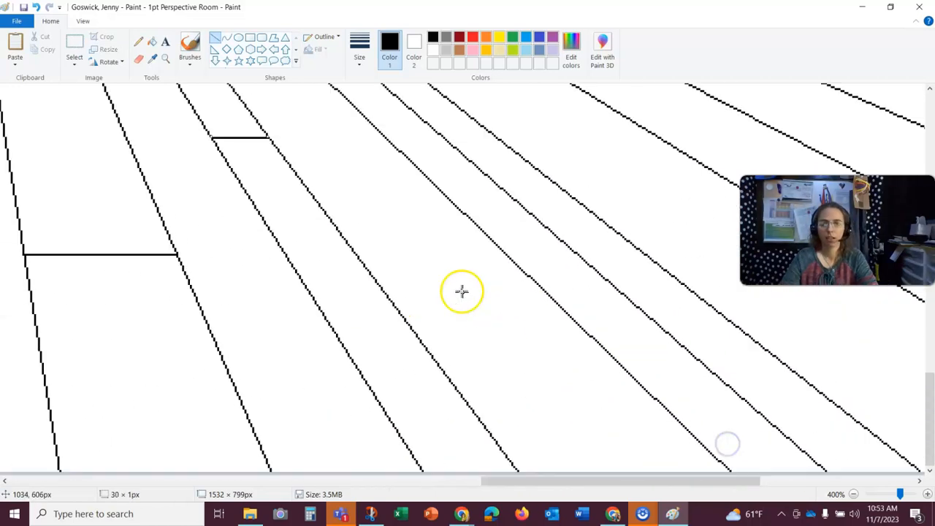
pyautogui.moveTo(484, 425); pyautogui.dragTo(628, 417)
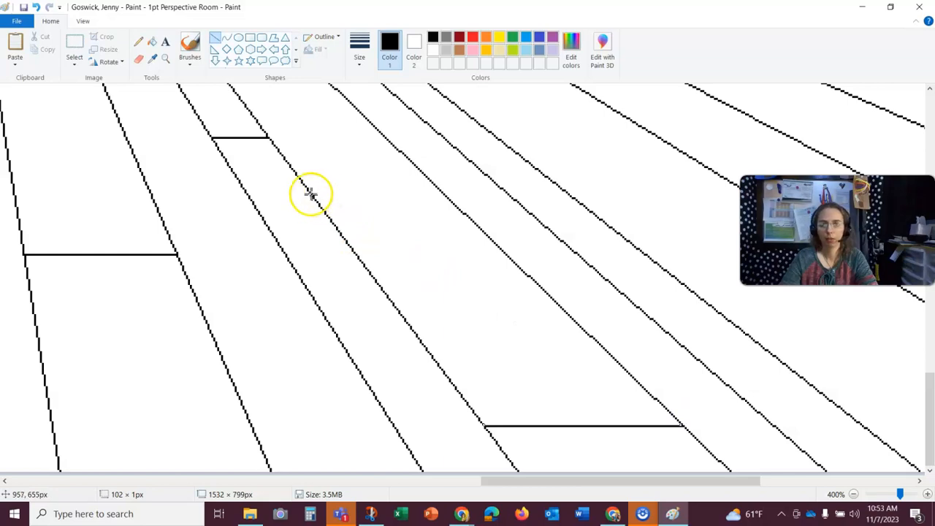
# - Add two more staggered board-end lines across the right-hand floorboards
pyautogui.moveTo(309, 191); pyautogui.dragTo(381, 199)
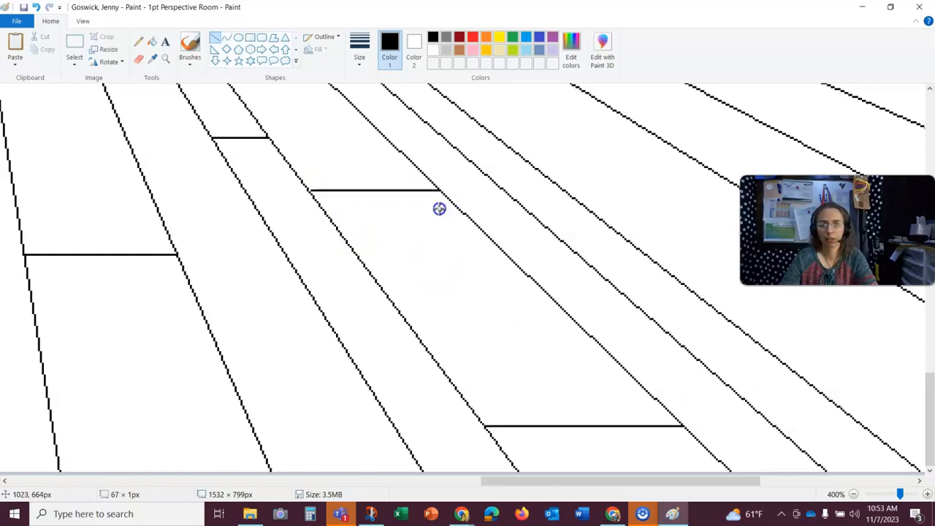
pyautogui.click(139, 42)
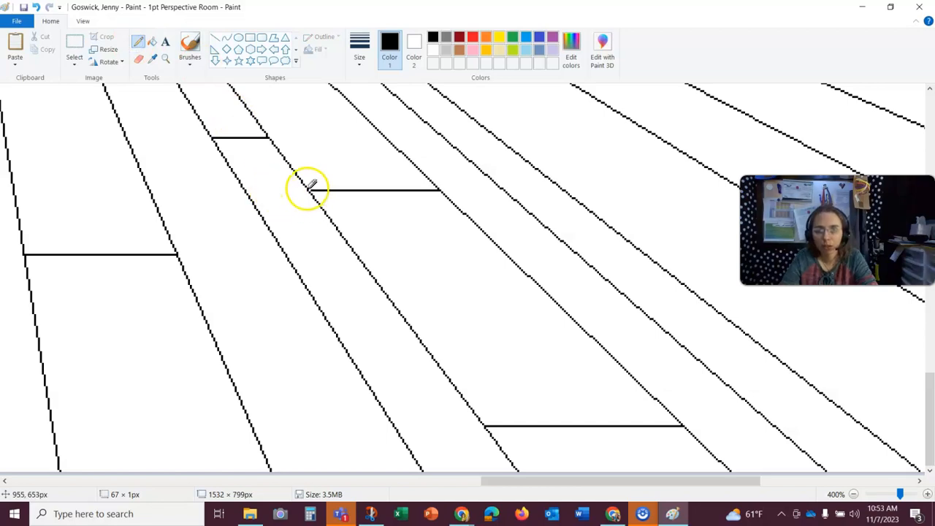
pyautogui.click(215, 38)
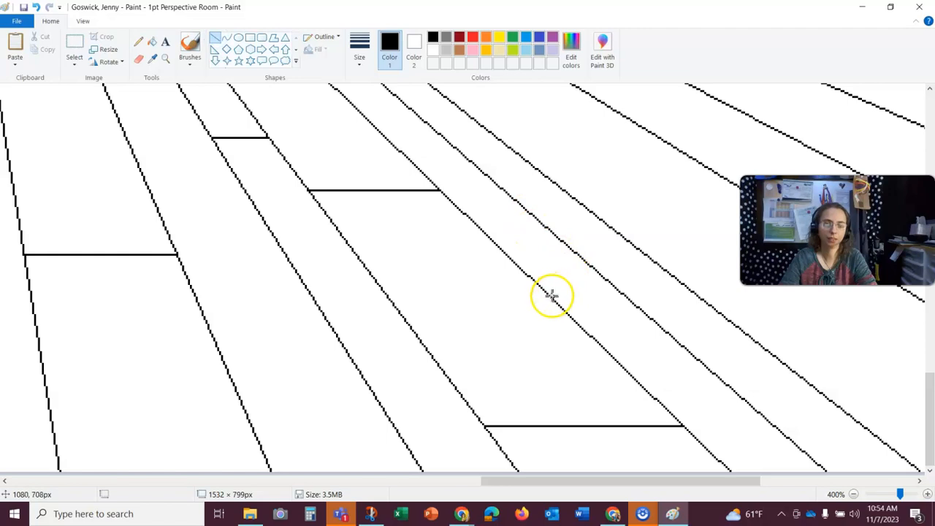
pyautogui.moveTo(552, 296); pyautogui.dragTo(628, 291)
pyautogui.scroll(3, 565, 236)
pyautogui.scroll(-1, 495, 318)
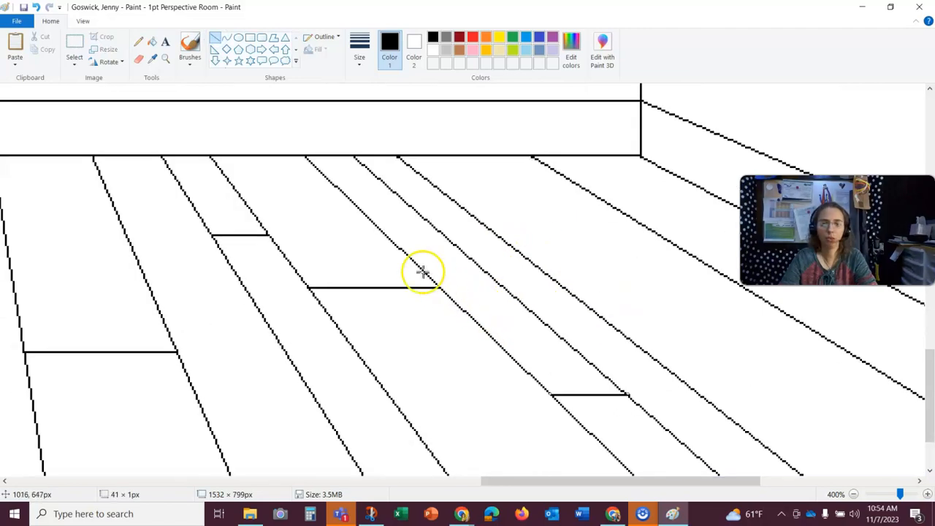
# - Draw two more short horizontal board-end lines across floorboards in the middle and right of the floor
pyautogui.moveTo(347, 196); pyautogui.dragTo(398, 197)
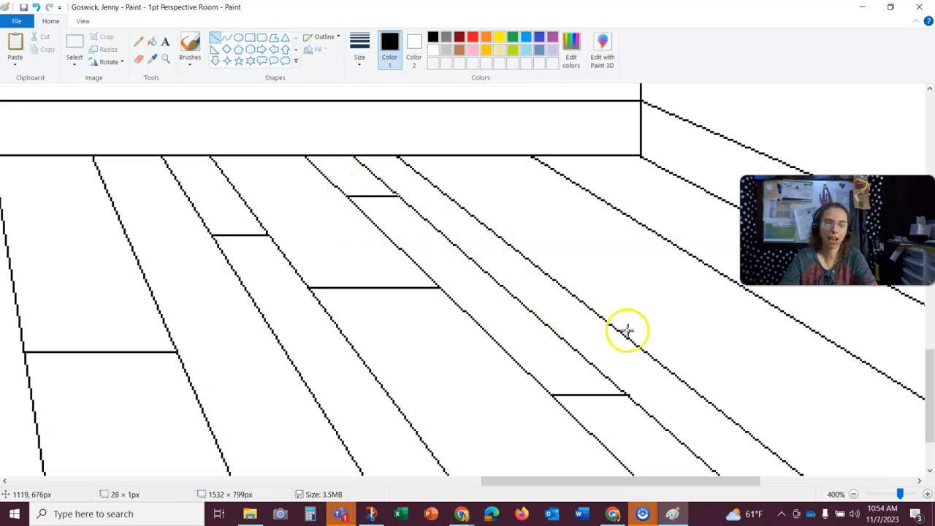
pyautogui.moveTo(619, 330); pyautogui.dragTo(744, 323)
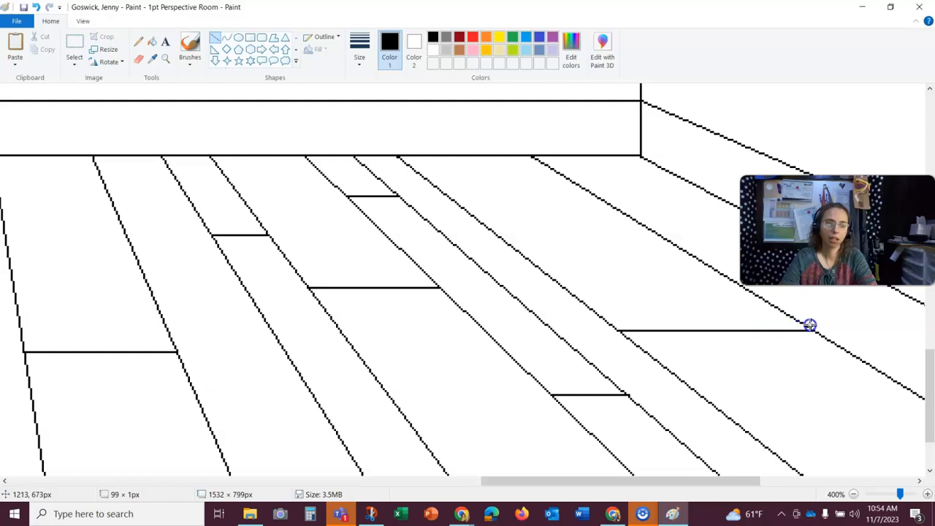
pyautogui.moveTo(813, 324); pyautogui.dragTo(814, 326)
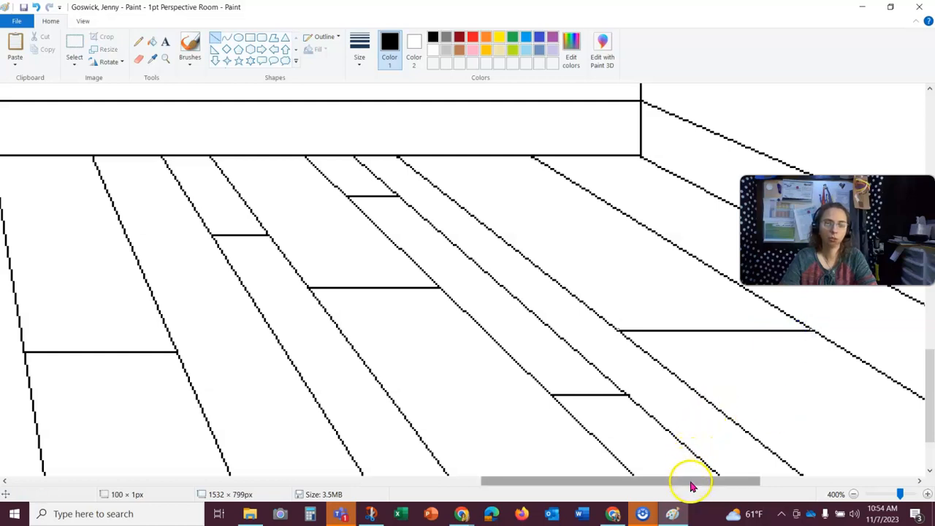
# - Draw a horizontal board-end line across a lower right-hand floorboard, extending both ends to the board edges
pyautogui.moveTo(689, 483); pyautogui.dragTo(740, 476)
pyautogui.scroll(-3, 679, 362)
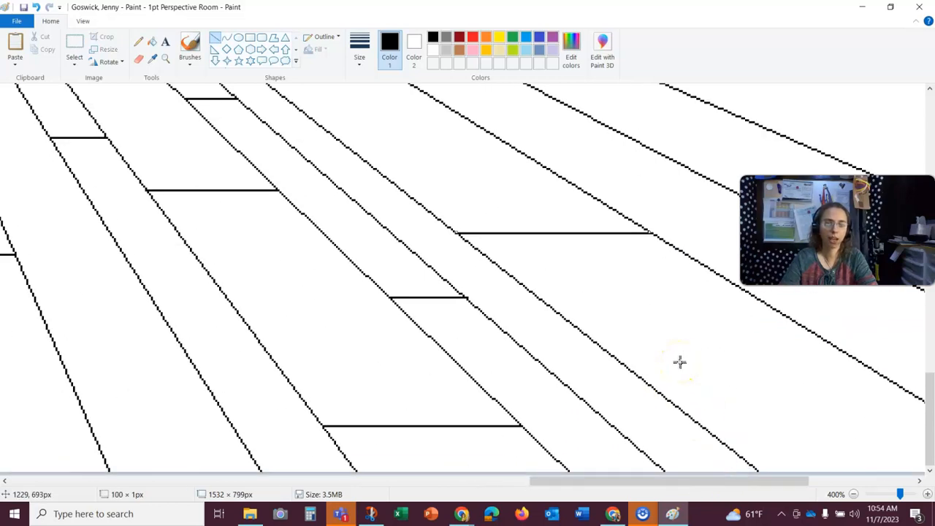
pyautogui.moveTo(622, 435); pyautogui.dragTo(627, 435)
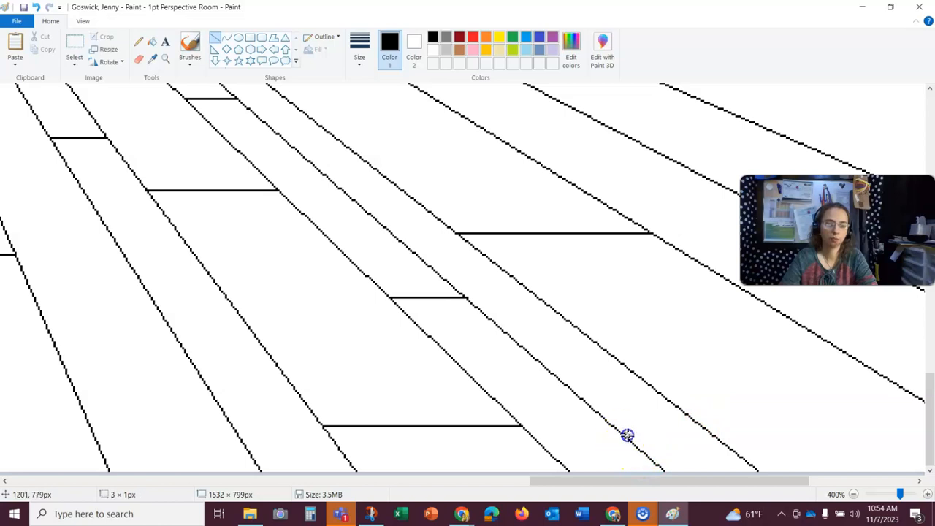
pyautogui.moveTo(710, 443); pyautogui.dragTo(711, 443)
pyautogui.moveTo(753, 480); pyautogui.dragTo(811, 480)
pyautogui.moveTo(575, 301); pyautogui.dragTo(686, 301)
pyautogui.moveTo(748, 301); pyautogui.dragTo(749, 300)
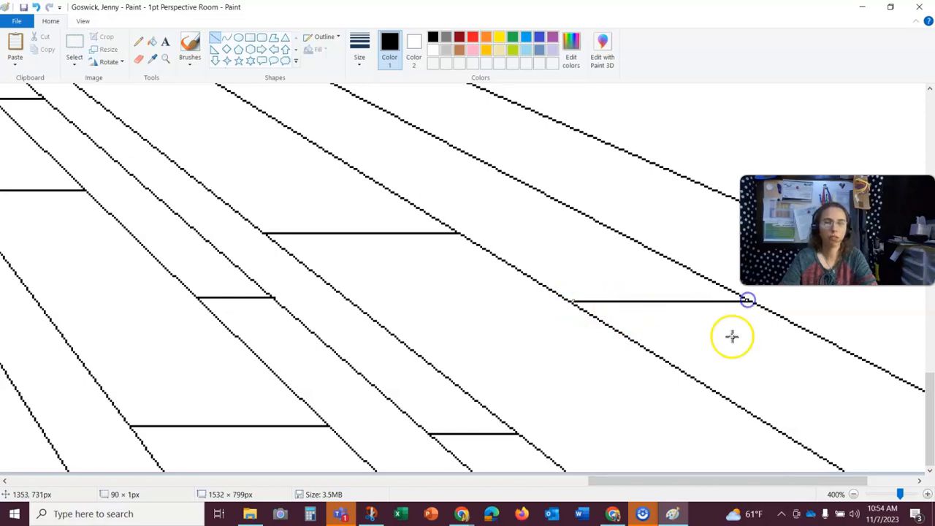
pyautogui.moveTo(569, 298); pyautogui.dragTo(566, 301)
pyautogui.click(582, 334)
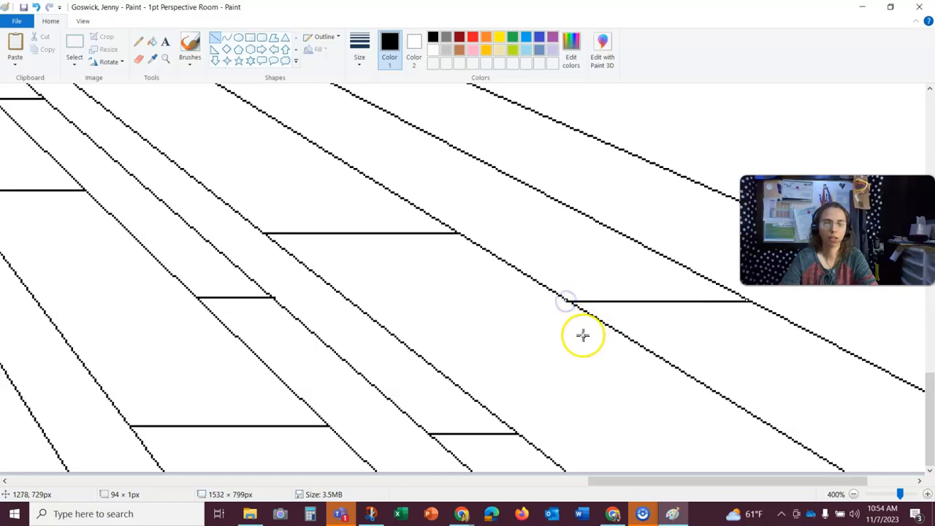
# - Draw a short board-end line across the far right floorboard near the side baseboard
pyautogui.scroll(3, 516, 340)
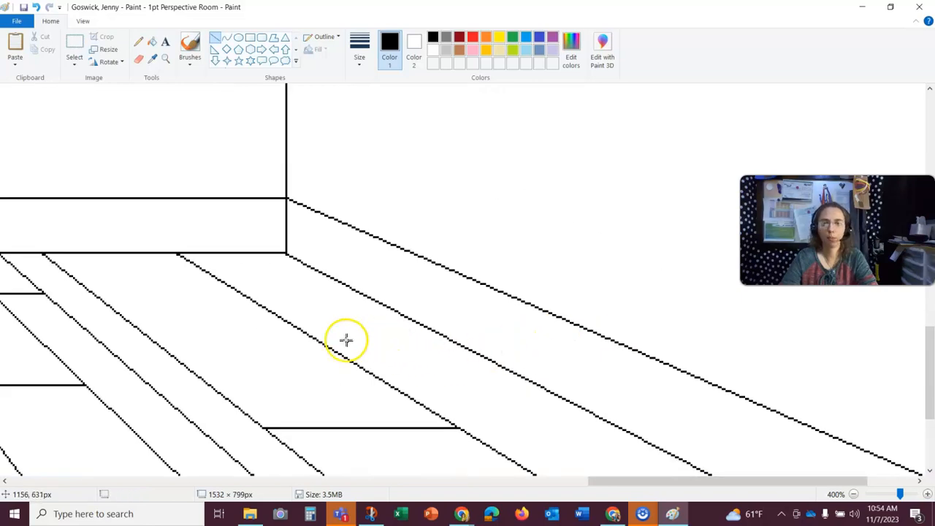
pyautogui.scroll(-3, 514, 340)
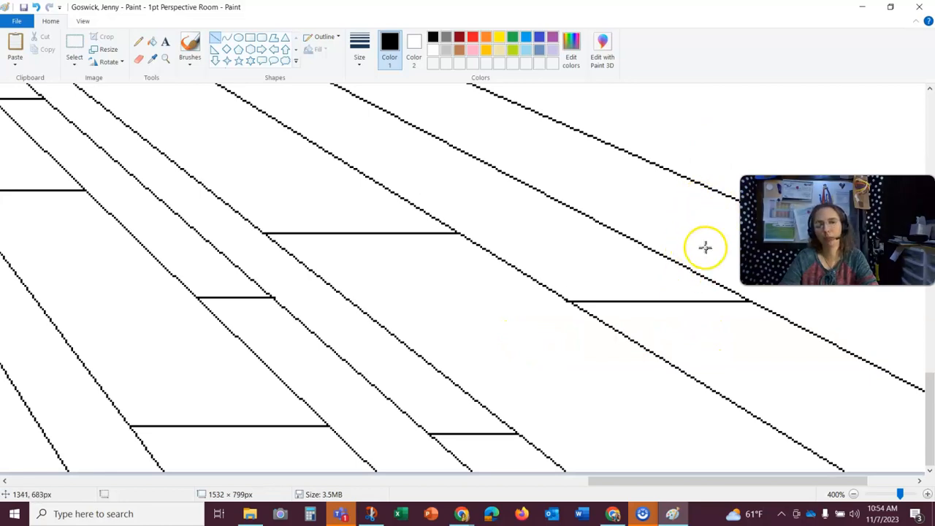
pyautogui.scroll(2, 724, 209)
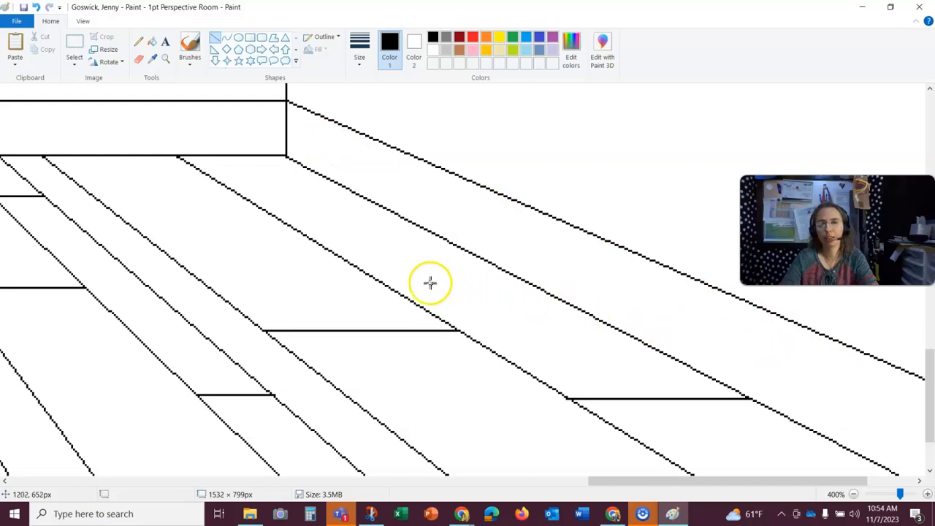
pyautogui.moveTo(302, 231); pyautogui.dragTo(361, 231)
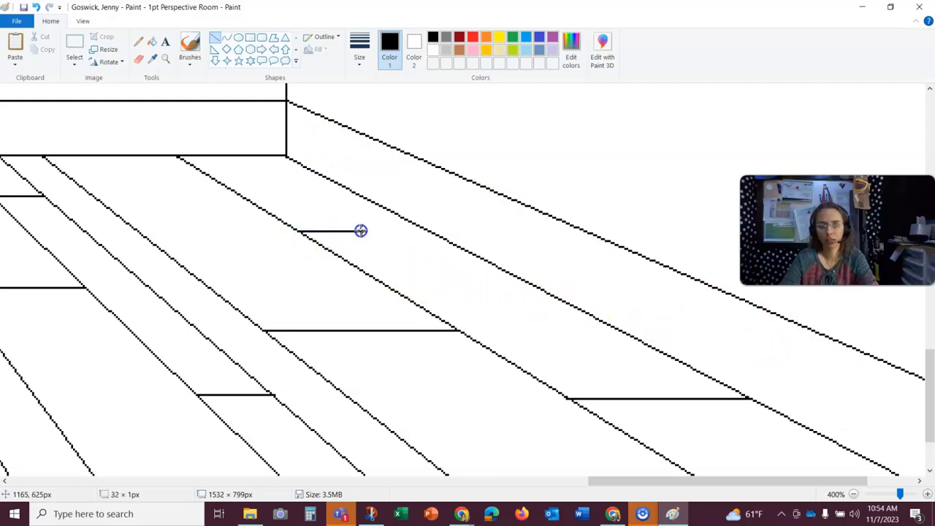
pyautogui.moveTo(427, 228); pyautogui.dragTo(429, 229)
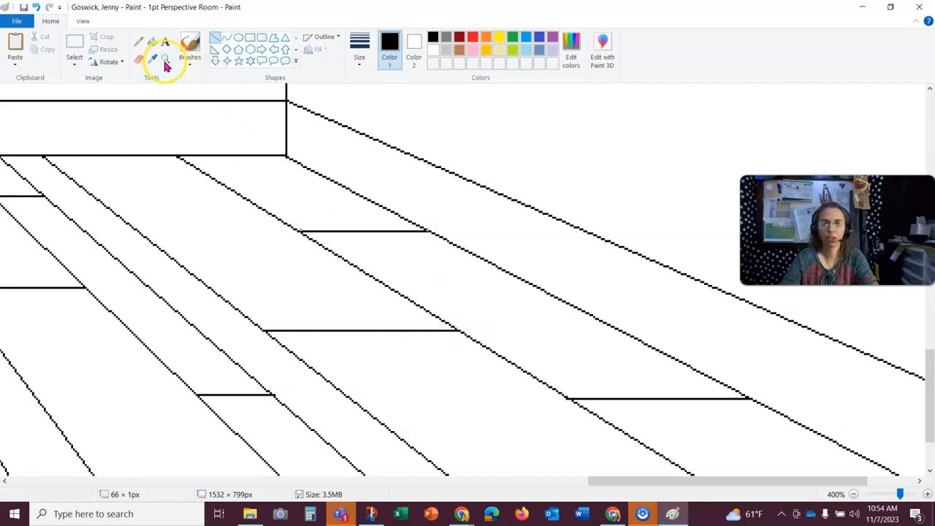
# - Flip the whole picture vertically and then flip it back again
pyautogui.click(853, 494)
pyautogui.click(856, 496)
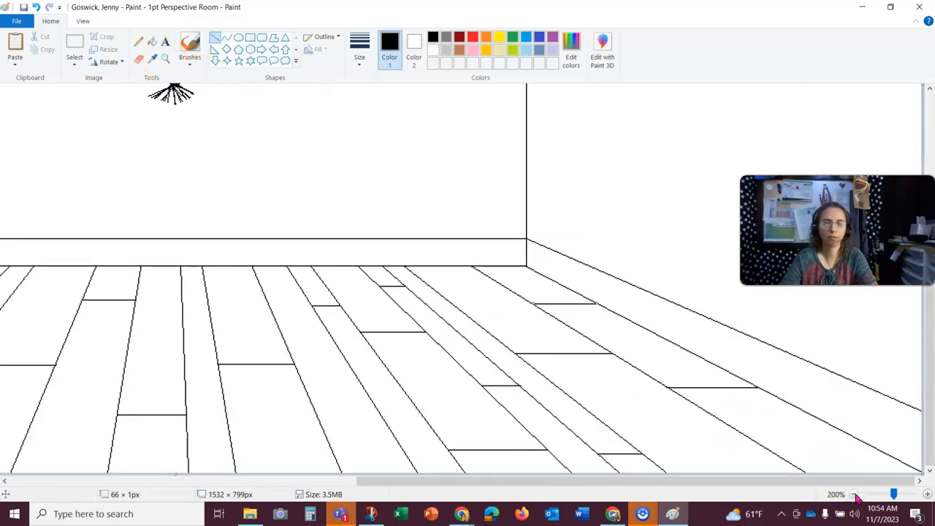
pyautogui.click(855, 496)
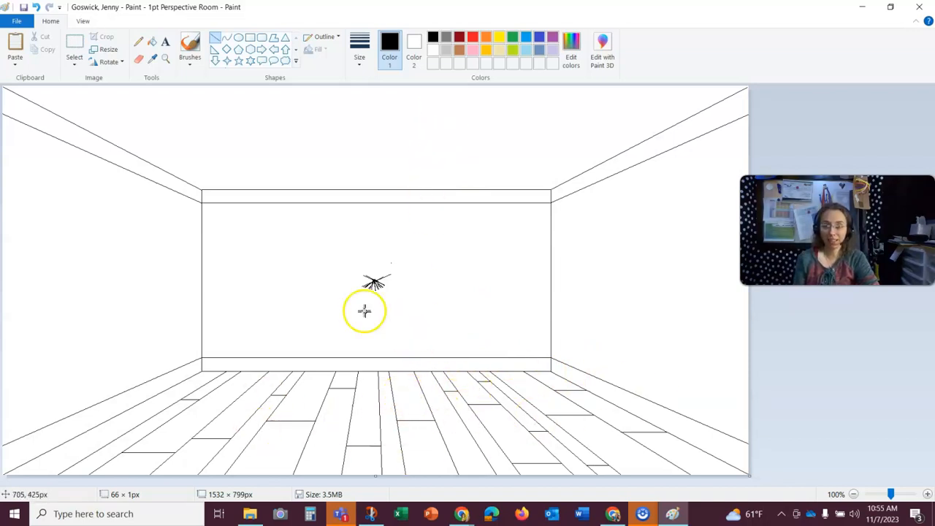
pyautogui.click(120, 63)
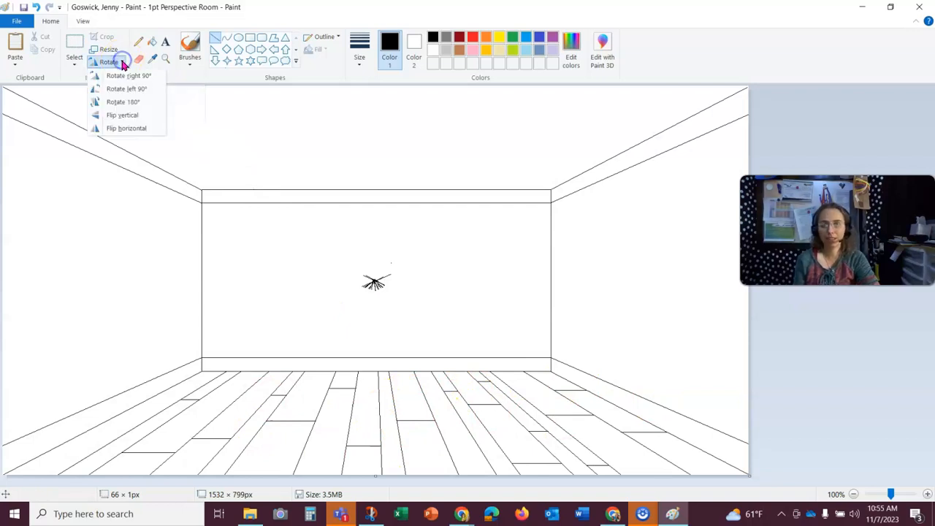
pyautogui.click(128, 116)
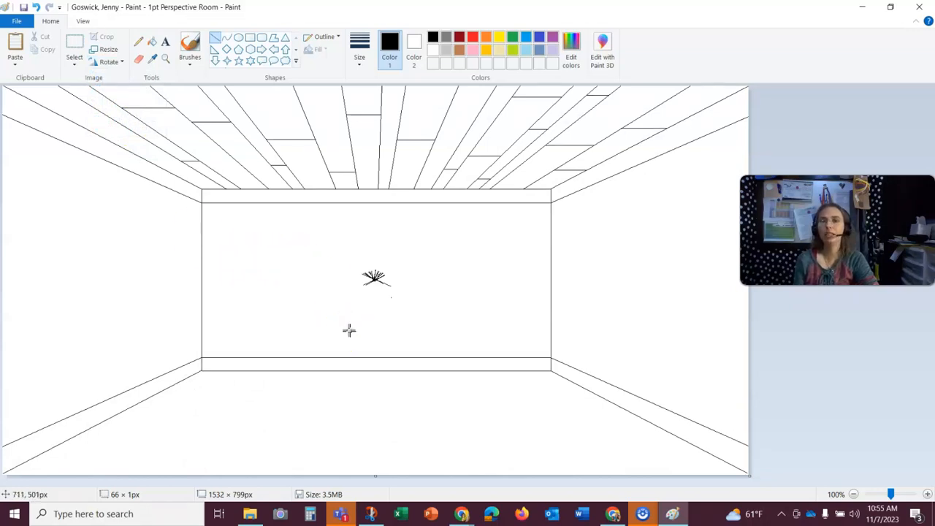
pyautogui.click(110, 66)
pyautogui.click(124, 115)
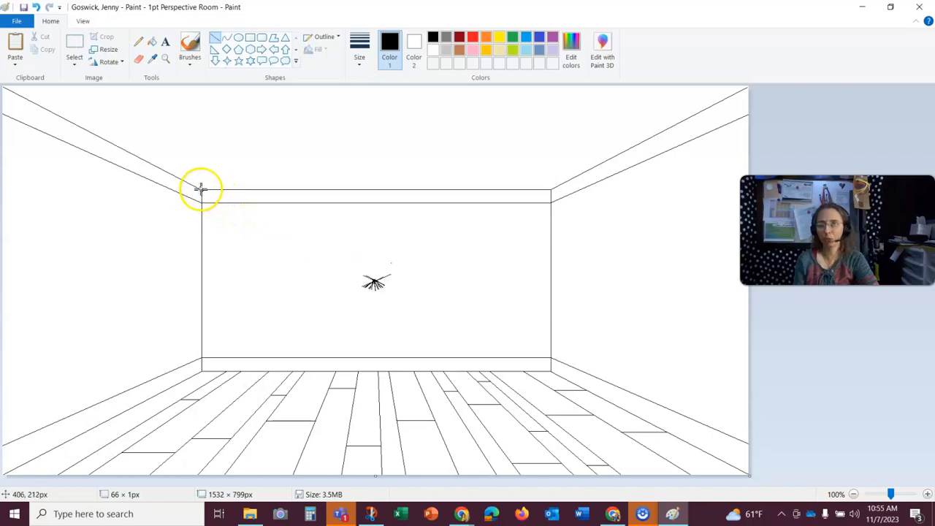
# - Draw a diagonal ceiling guide from the back wall's upper-left corner to the canvas's top-right corner, plus radiating lines from the vanishing point to the top edge on the left
pyautogui.moveTo(202, 189); pyautogui.dragTo(763, 85)
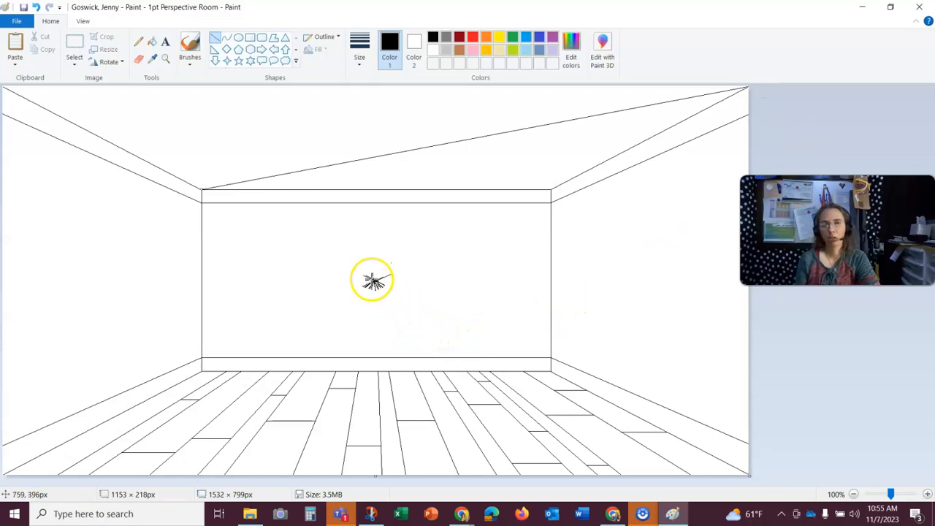
pyautogui.moveTo(374, 282); pyautogui.dragTo(77, 85)
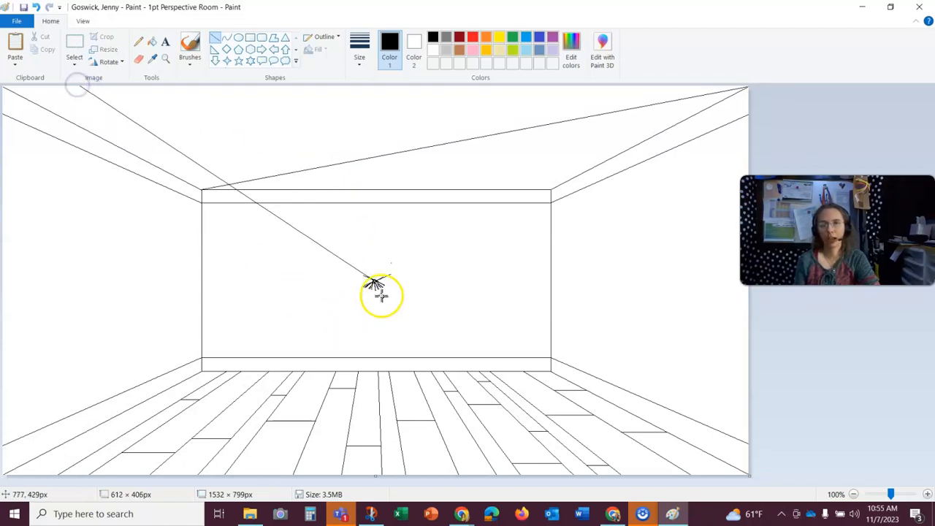
pyautogui.click(403, 289)
pyautogui.moveTo(374, 282); pyautogui.dragTo(167, 84)
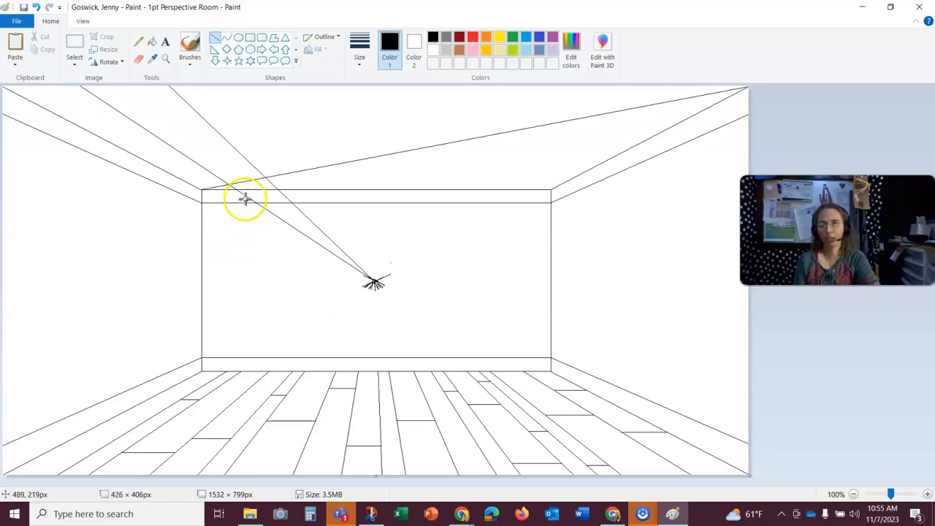
pyautogui.moveTo(374, 282); pyautogui.dragTo(228, 62)
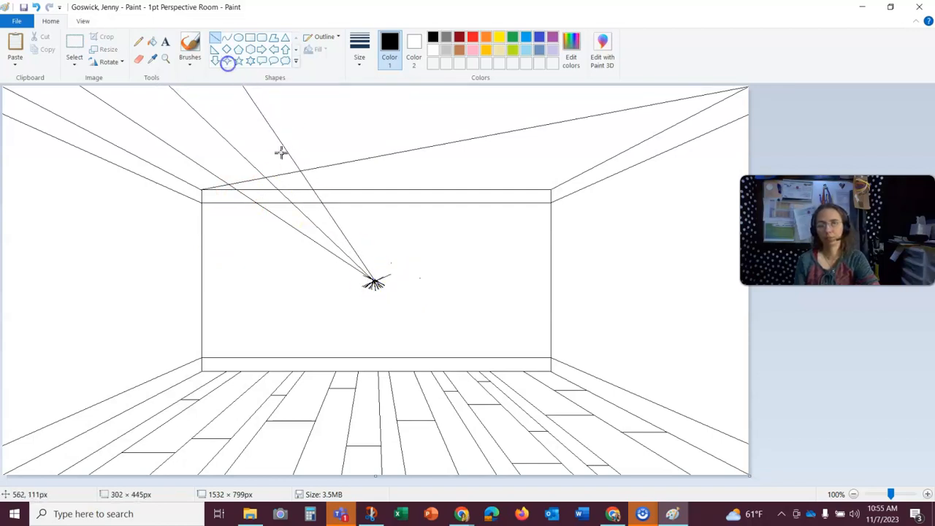
pyautogui.moveTo(431, 294); pyautogui.dragTo(308, 84)
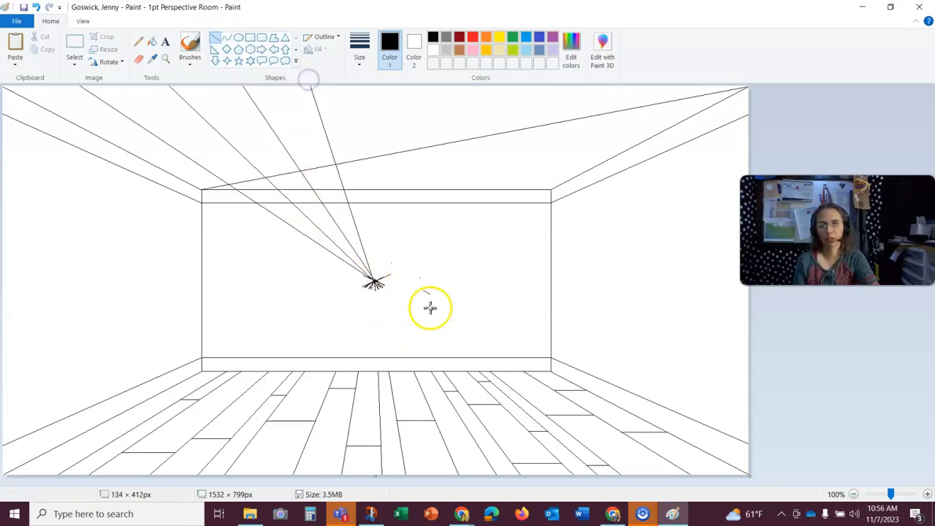
# - Draw more radiating lines from the vanishing point to the top edge across the middle and right of the ceiling
pyautogui.moveTo(373, 282); pyautogui.dragTo(381, 84)
pyautogui.click(404, 234)
pyautogui.moveTo(373, 281); pyautogui.dragTo(453, 80)
pyautogui.click(428, 289)
pyautogui.moveTo(374, 281); pyautogui.dragTo(522, 89)
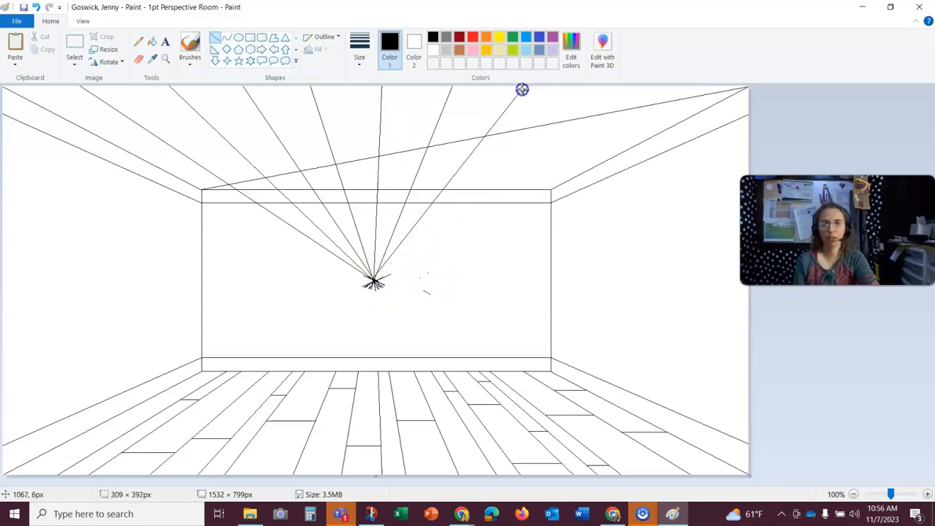
pyautogui.click(432, 299)
pyautogui.moveTo(372, 278); pyautogui.dragTo(610, 75)
pyautogui.click(406, 309)
pyautogui.moveTo(375, 282); pyautogui.dragTo(697, 75)
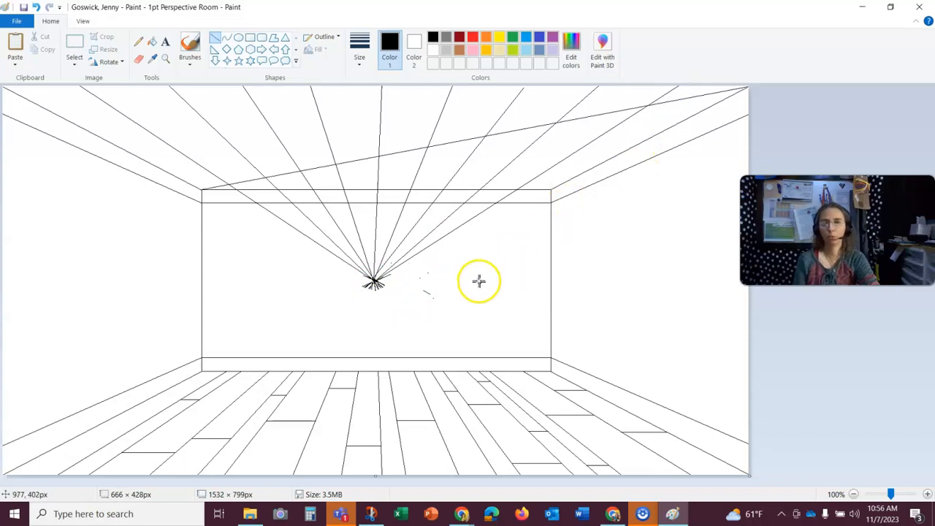
pyautogui.click(418, 305)
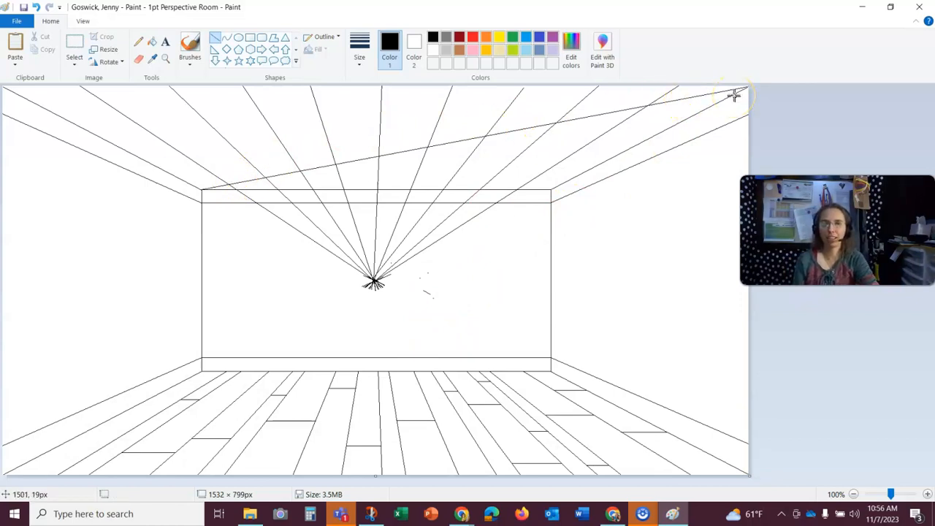
# - Zoom in on the ceiling and draw horizontal lines where the radiating lines cross the diagonal guide near the back wall
pyautogui.click(165, 60)
pyautogui.click(258, 124)
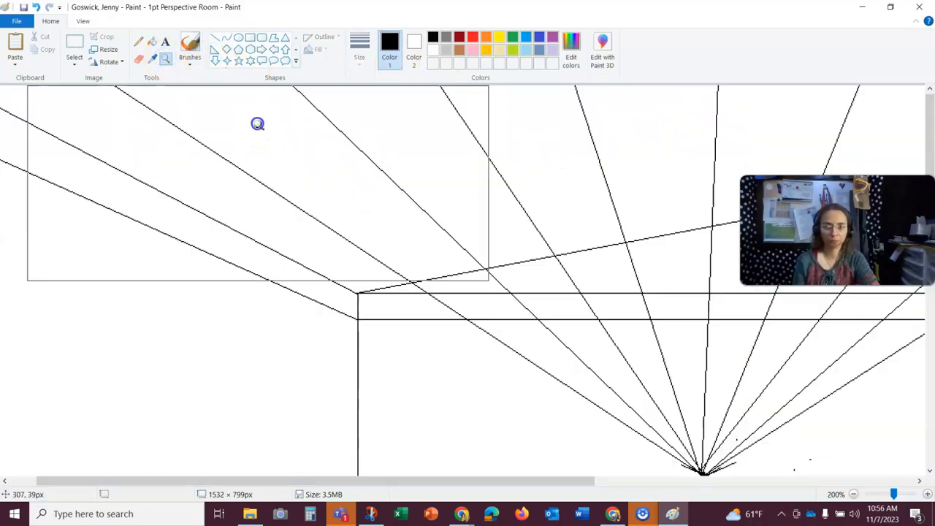
pyautogui.click(554, 488)
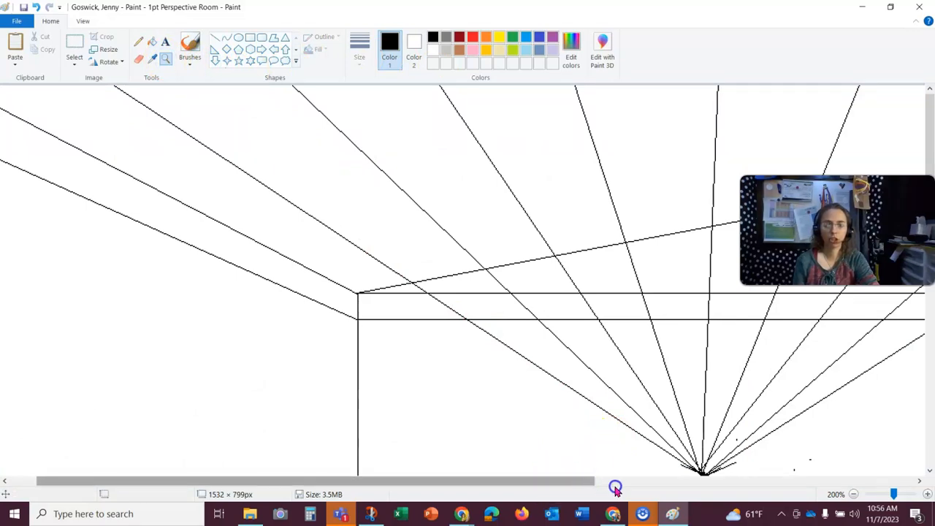
pyautogui.moveTo(578, 489); pyautogui.dragTo(783, 495)
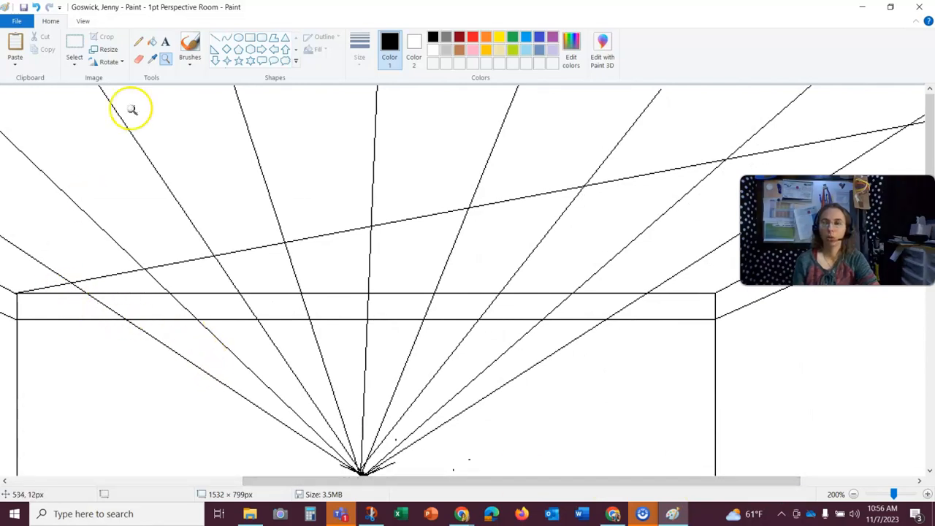
pyautogui.click(214, 36)
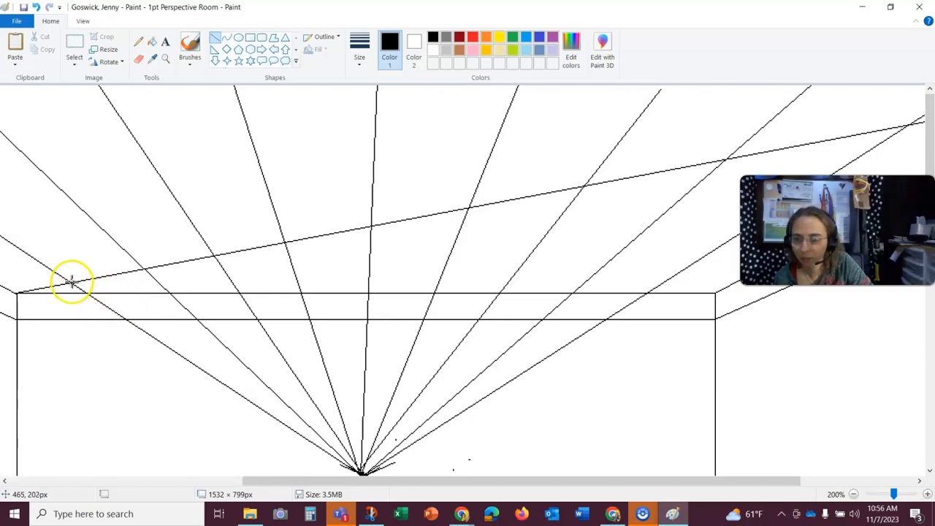
pyautogui.moveTo(72, 281)
pyautogui.mouseDown()
pyautogui.moveTo(290, 276)
pyautogui.moveTo(557, 249)
pyautogui.moveTo(695, 271)
pyautogui.mouseUp()
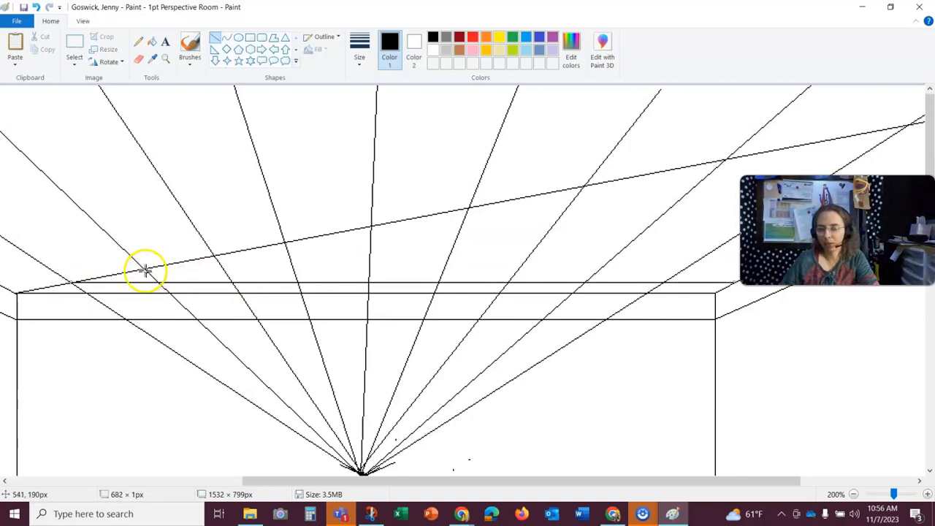
pyautogui.moveTo(146, 269); pyautogui.dragTo(708, 245)
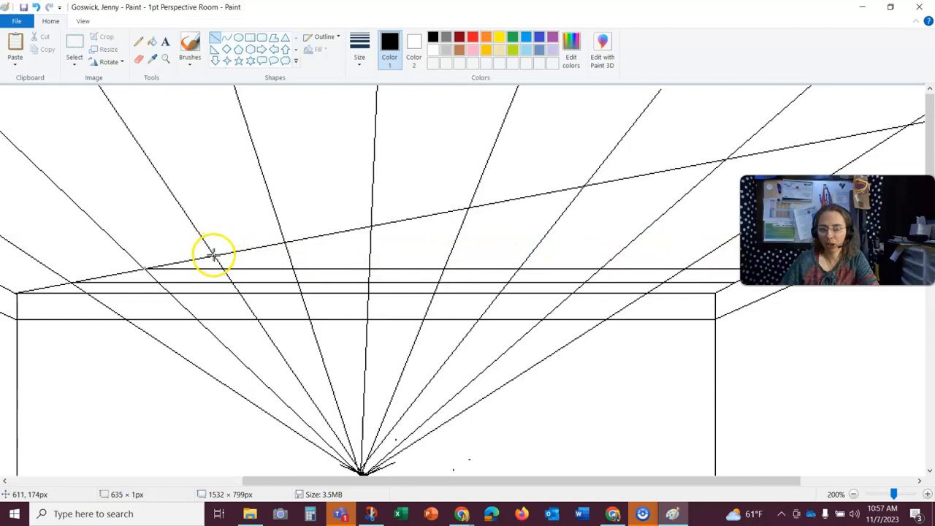
pyautogui.moveTo(213, 255); pyautogui.dragTo(729, 286)
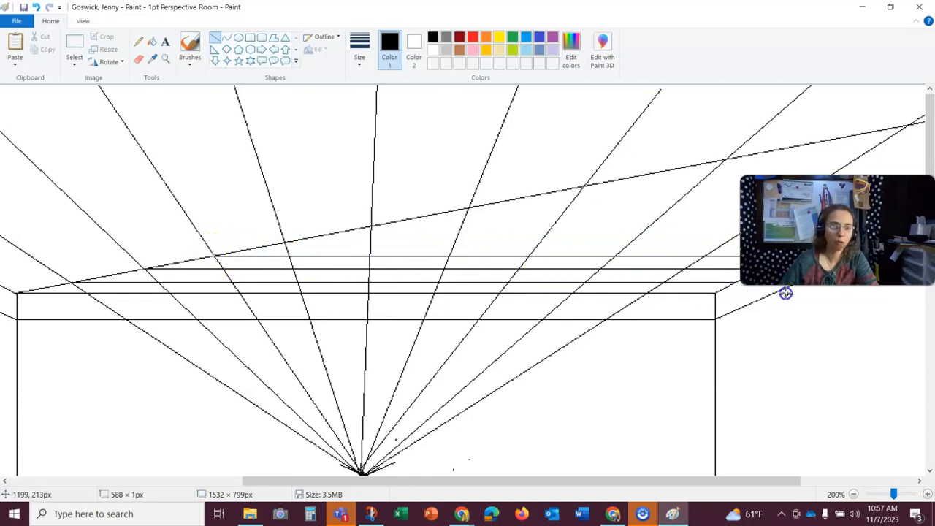
# - Draw horizontal ceiling lines rightward from where the radiating lines cross the diagonal guide across the middle of the ceiling
pyautogui.moveTo(285, 242); pyautogui.dragTo(740, 243)
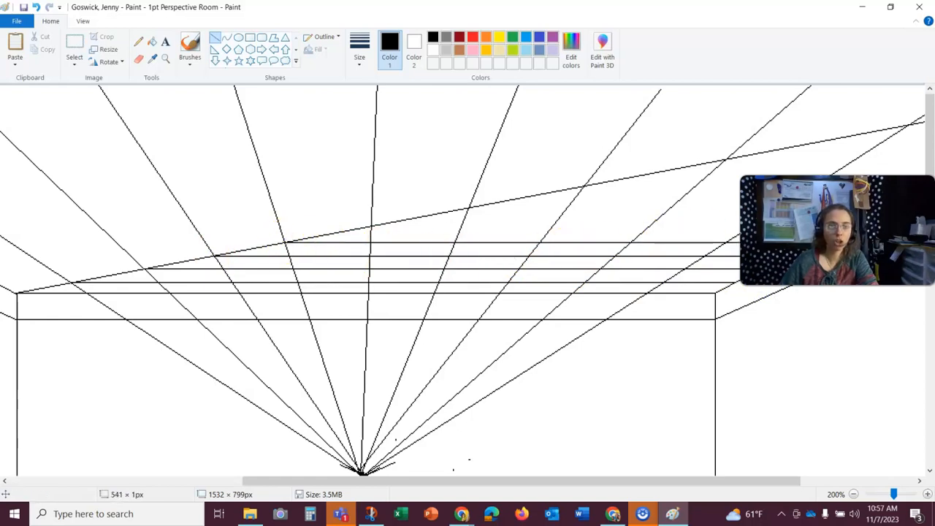
pyautogui.moveTo(371, 225); pyautogui.dragTo(596, 220)
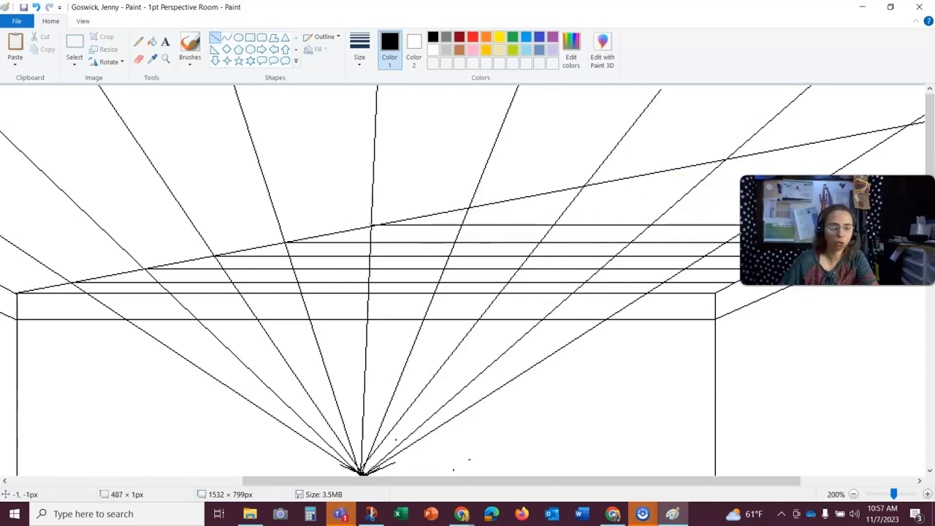
pyautogui.moveTo(467, 206); pyautogui.dragTo(711, 195)
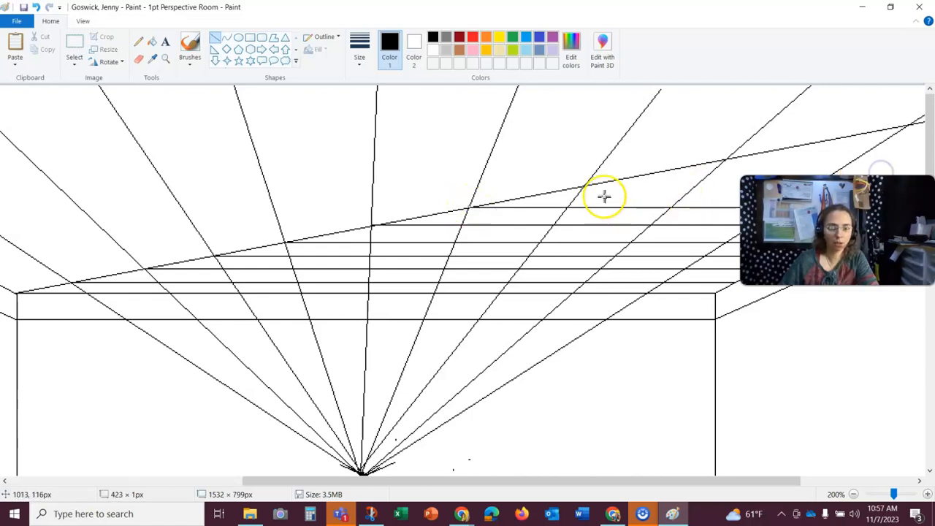
pyautogui.moveTo(585, 186); pyautogui.dragTo(834, 185)
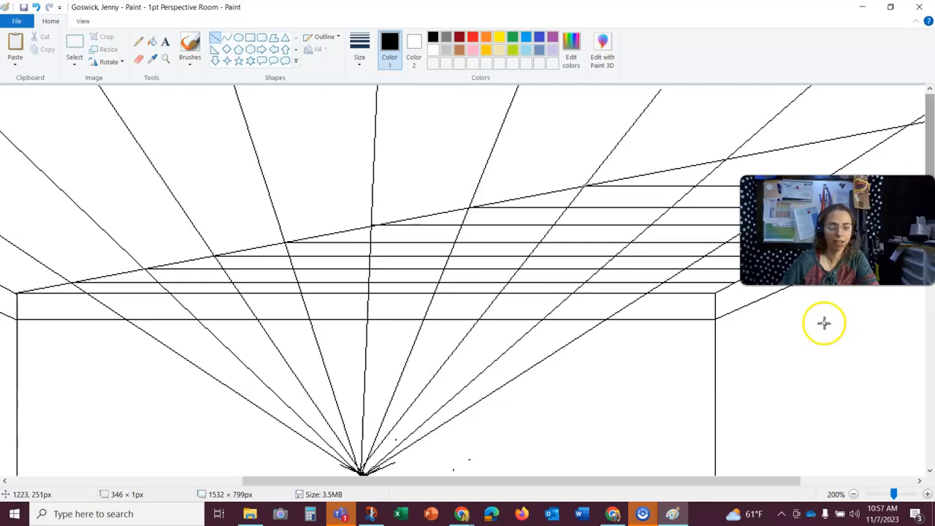
# - Draw two more horizontal lines rightward from the diagonal-guide crossings near the ceiling's upper-right corner
pyautogui.moveTo(610, 490)
pyautogui.mouseDown()
pyautogui.moveTo(702, 470)
pyautogui.moveTo(907, 477)
pyautogui.moveTo(906, 241)
pyautogui.mouseUp()
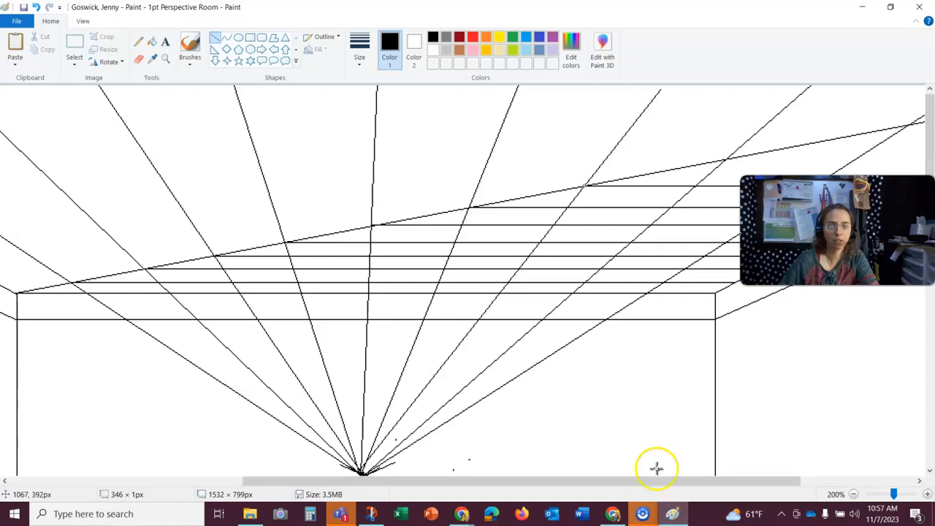
pyautogui.moveTo(676, 485); pyautogui.dragTo(842, 485)
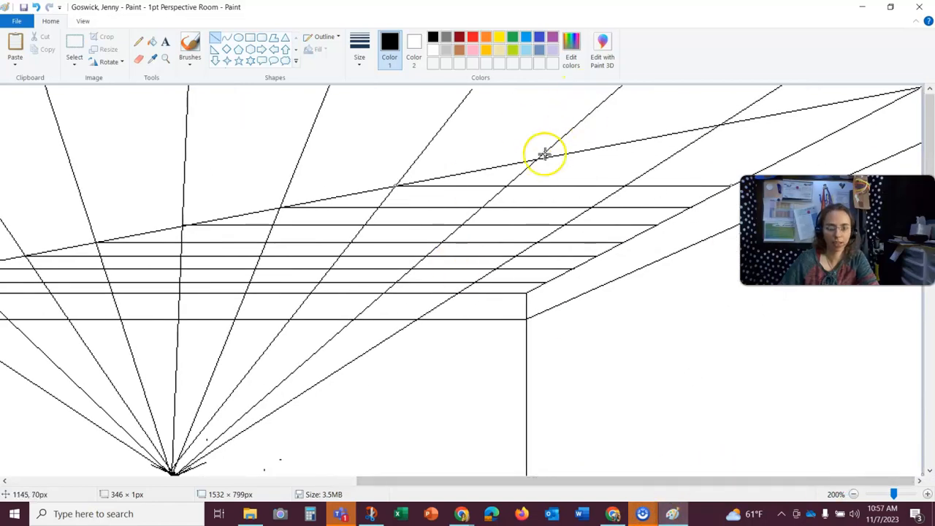
pyautogui.moveTo(537, 158); pyautogui.dragTo(786, 150)
pyautogui.moveTo(722, 123); pyautogui.dragTo(829, 128)
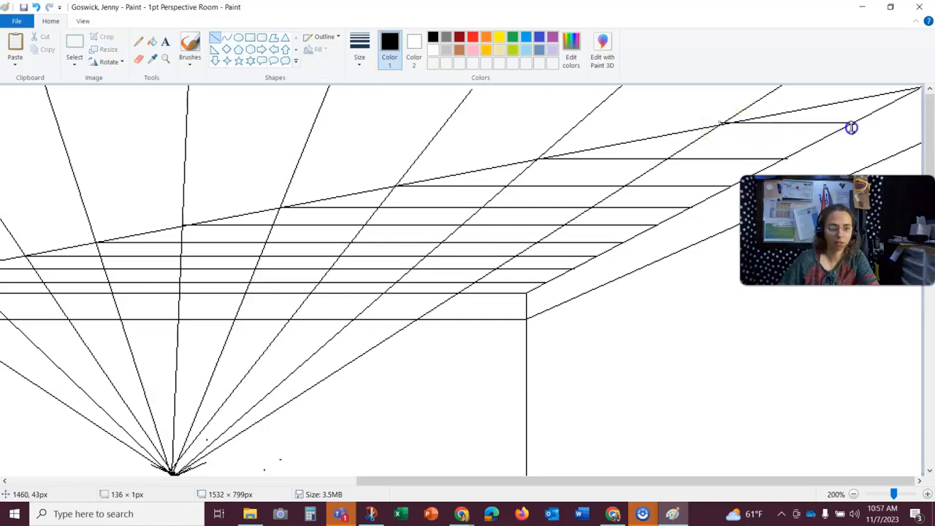
pyautogui.click(706, 313)
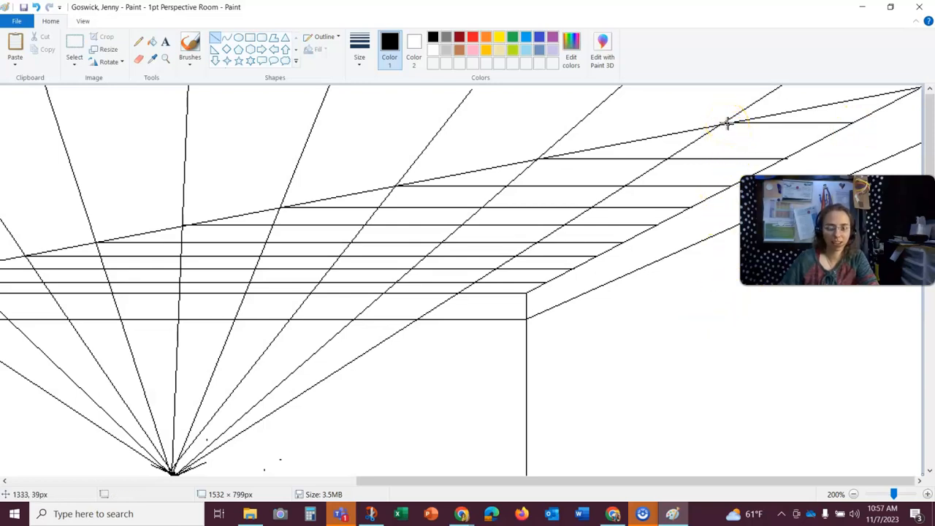
# - Extend the horizontal ceiling lines leftward from their crossings toward the left side wall near the back corner
pyautogui.moveTo(539, 483); pyautogui.dragTo(173, 443)
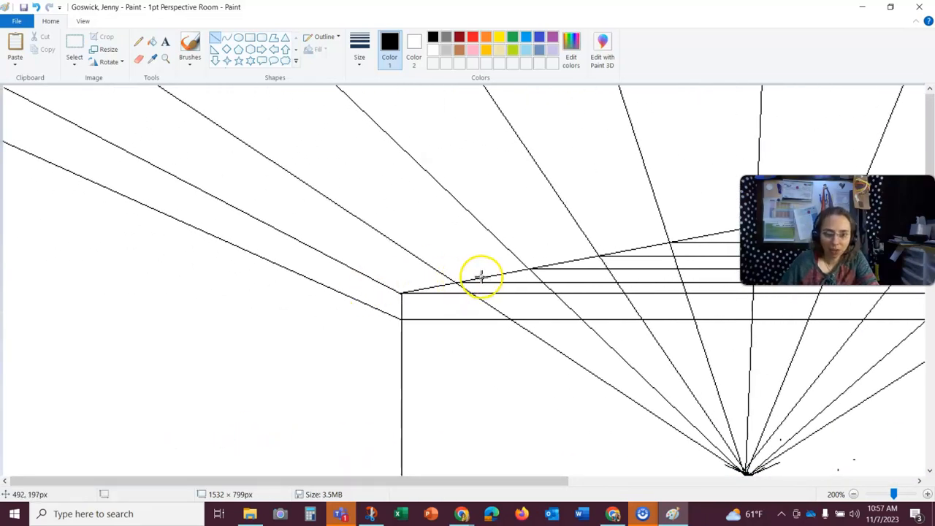
pyautogui.moveTo(464, 282); pyautogui.dragTo(412, 282)
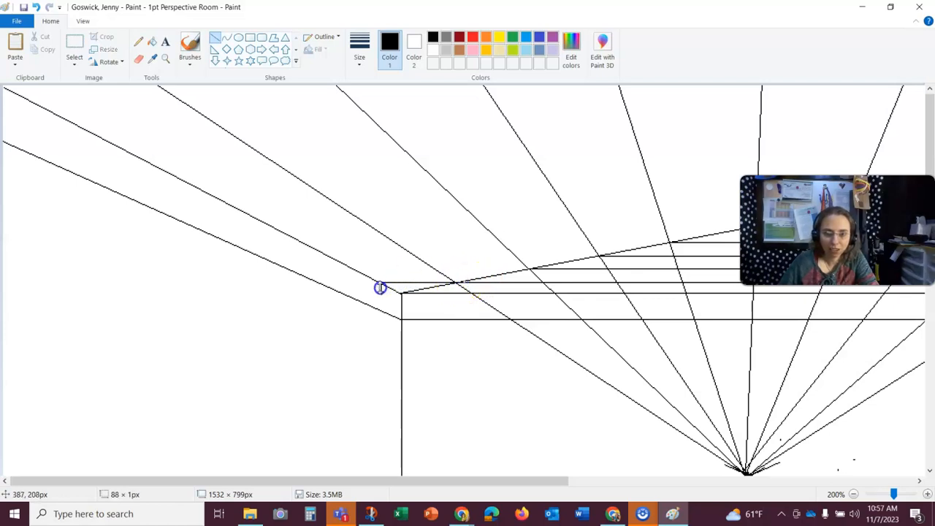
pyautogui.moveTo(535, 271); pyautogui.dragTo(403, 276)
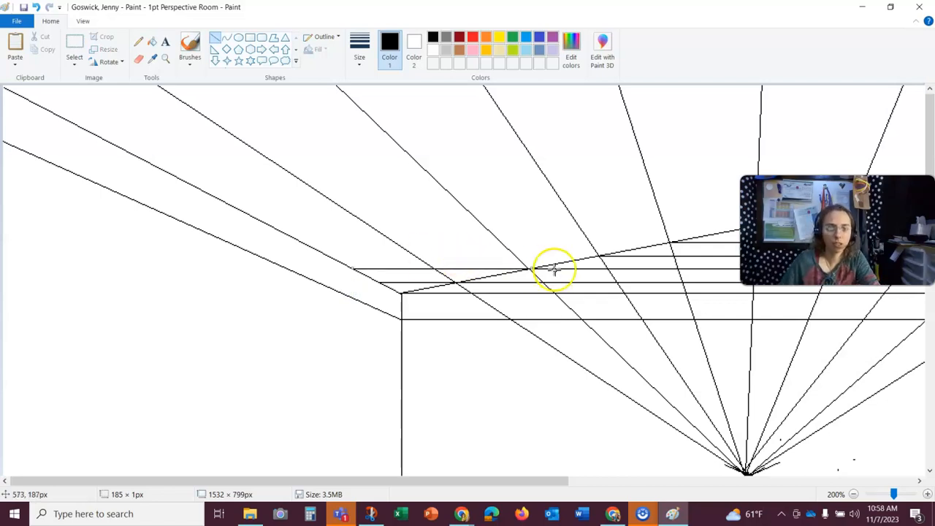
pyautogui.moveTo(597, 255); pyautogui.dragTo(329, 258)
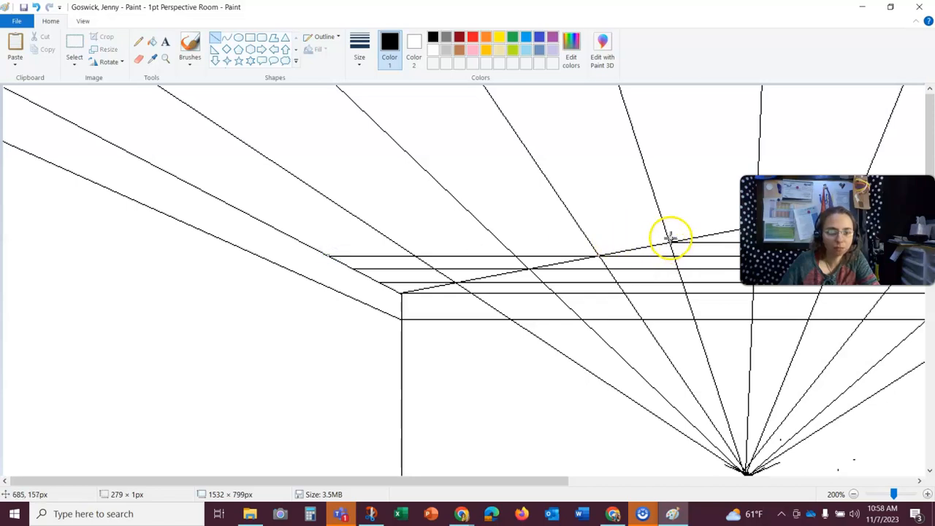
pyautogui.moveTo(670, 243); pyautogui.dragTo(419, 253)
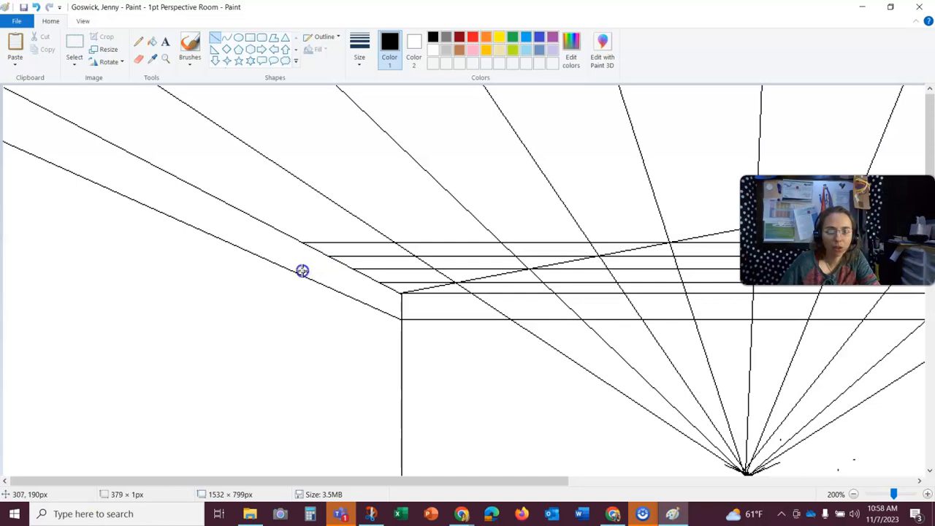
pyautogui.moveTo(301, 270); pyautogui.dragTo(302, 271)
# - Draw two horizontal lines leftward from the diagonal-guide crossings in the middle of the ceiling to the left edge
pyautogui.moveTo(507, 484); pyautogui.dragTo(641, 451)
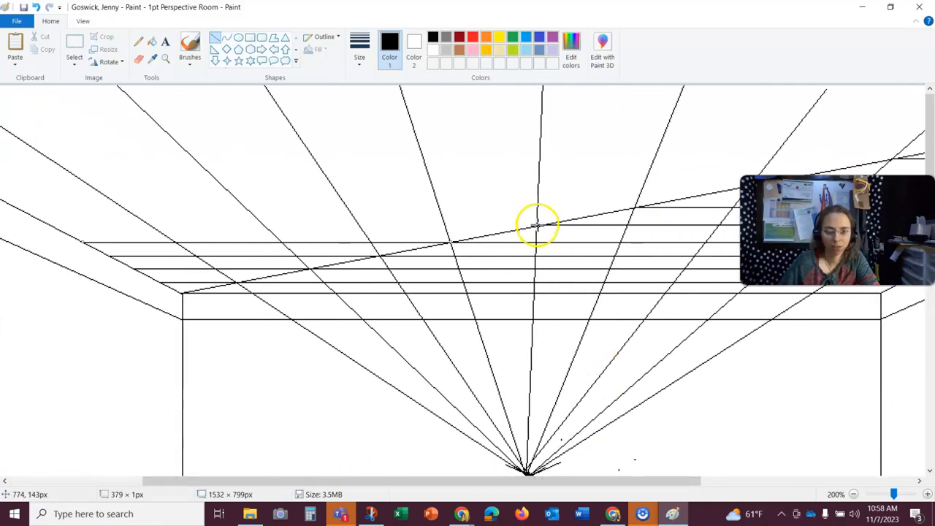
pyautogui.moveTo(535, 224); pyautogui.dragTo(118, 228)
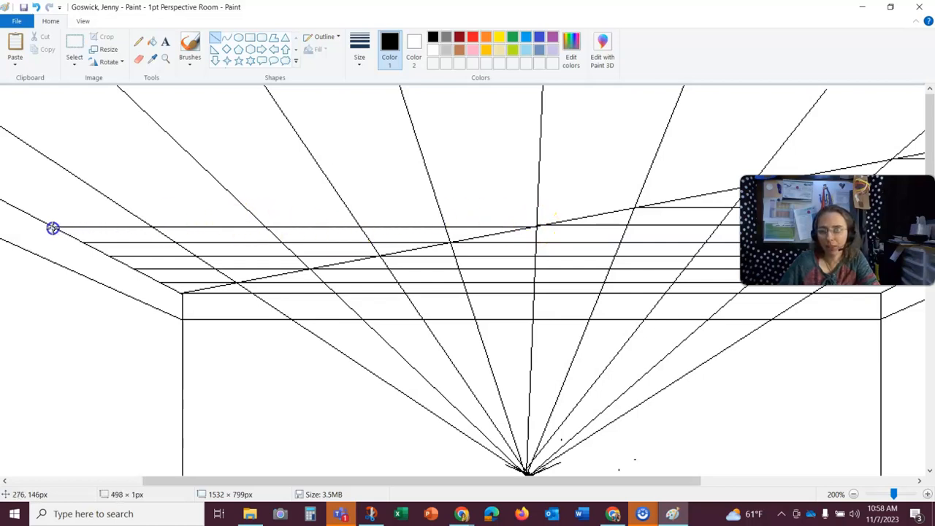
pyautogui.moveTo(52, 228); pyautogui.dragTo(53, 228)
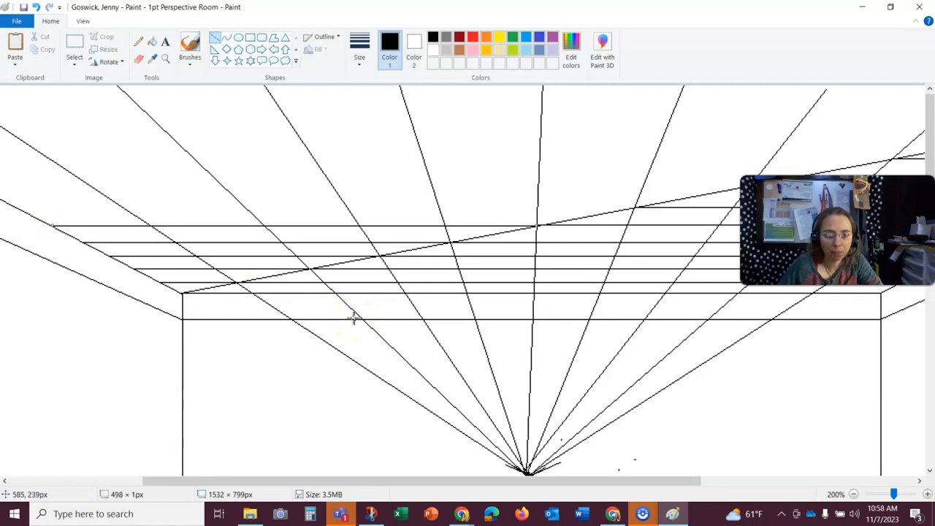
pyautogui.moveTo(638, 207); pyautogui.dragTo(81, 273)
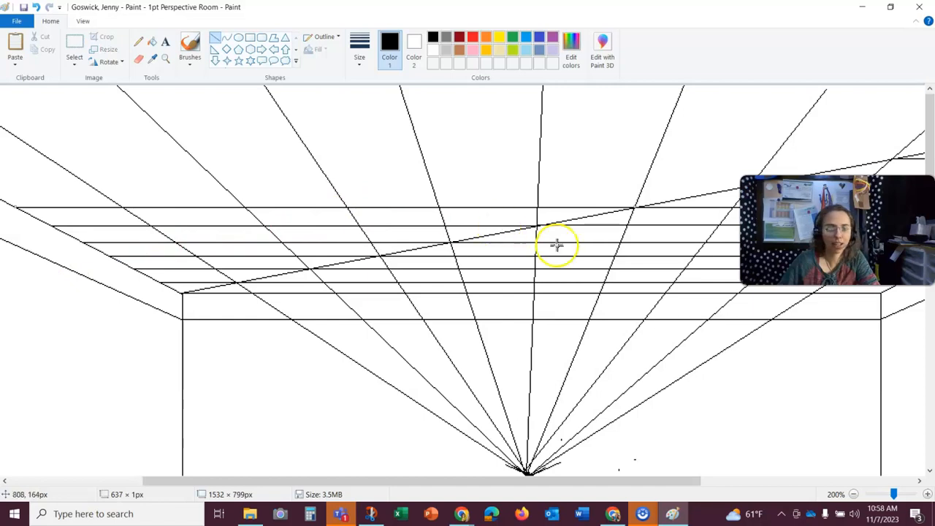
pyautogui.click(619, 470)
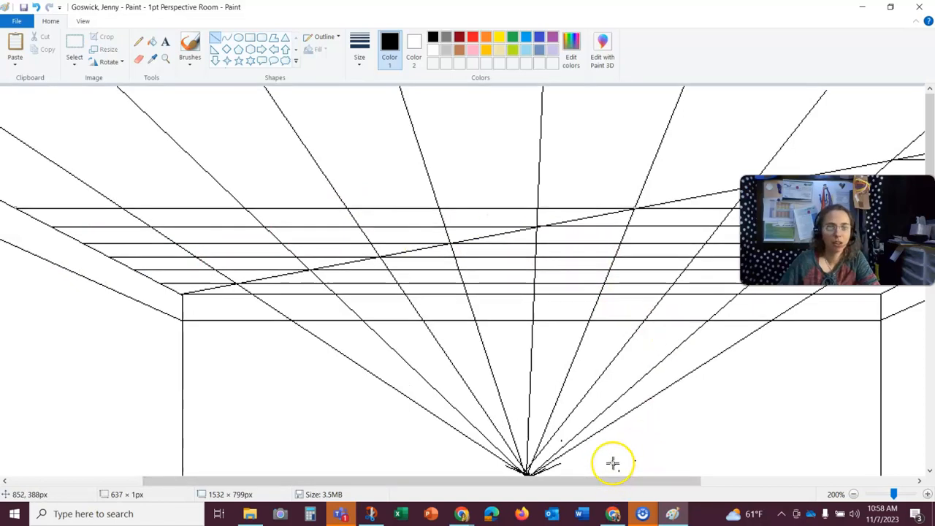
# - Draw another horizontal ceiling line leftward from the next diagonal-guide crossing and extend it slightly at the left end
pyautogui.moveTo(836, 252); pyautogui.dragTo(801, 110)
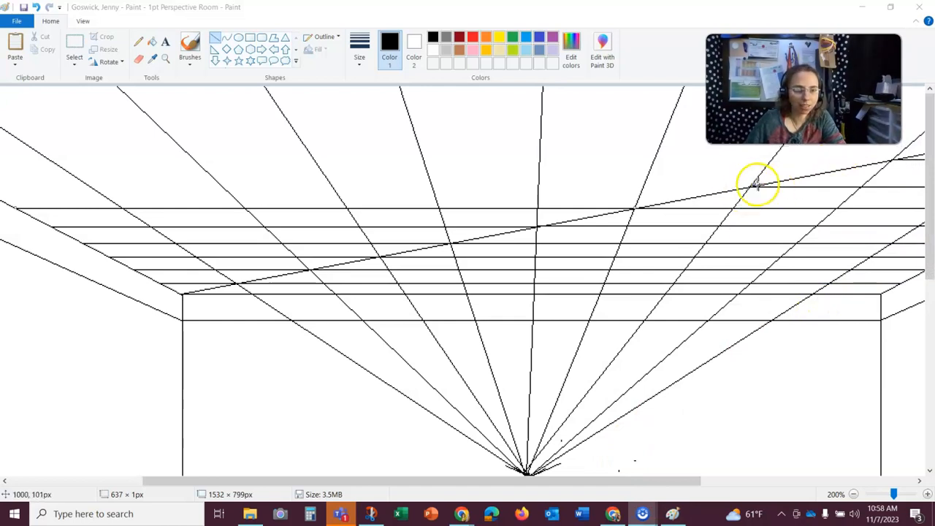
pyautogui.moveTo(752, 187)
pyautogui.mouseDown()
pyautogui.moveTo(334, 194)
pyautogui.moveTo(0, 252)
pyautogui.mouseUp()
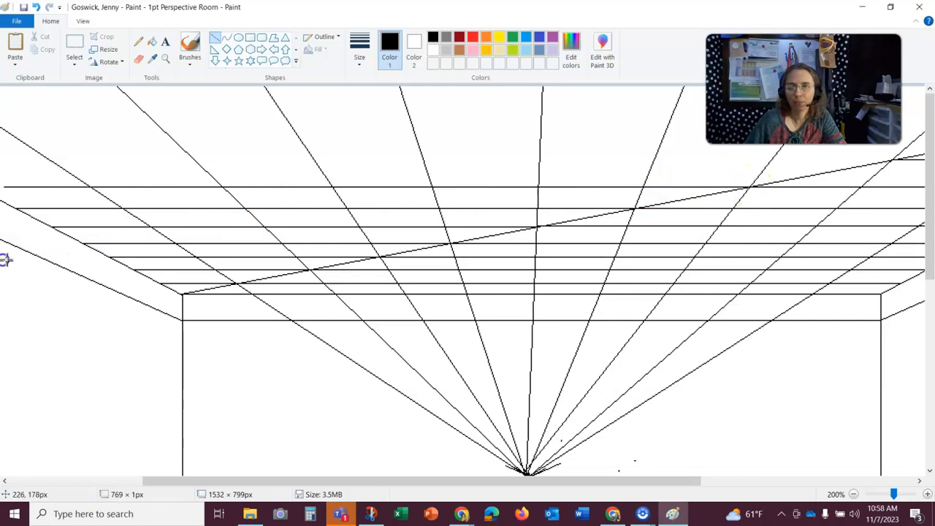
pyautogui.moveTo(288, 484); pyautogui.dragTo(241, 482)
pyautogui.moveTo(89, 186); pyautogui.dragTo(54, 186)
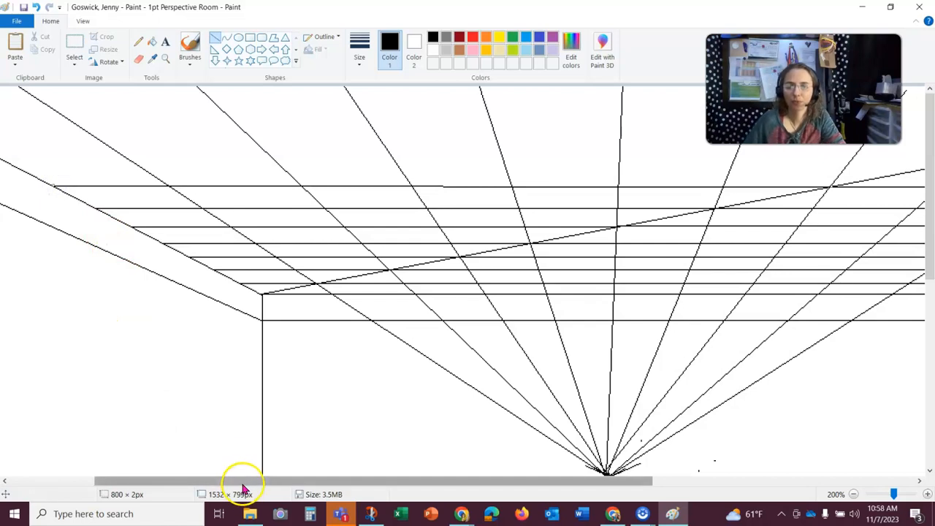
# - Draw the two topmost horizontal ceiling lines leftward from their crossings on the diagonal guide near the right
pyautogui.moveTo(244, 483); pyautogui.dragTo(543, 443)
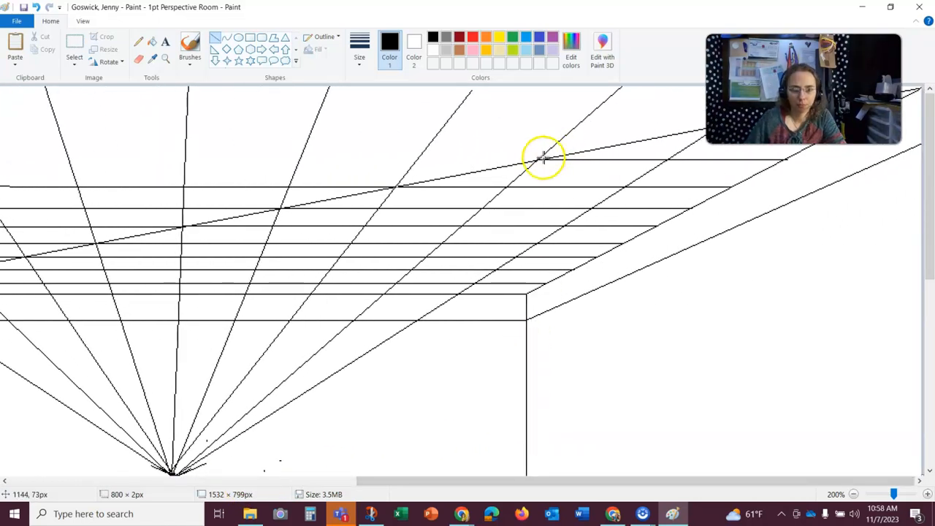
pyautogui.moveTo(543, 159); pyautogui.dragTo(18, 213)
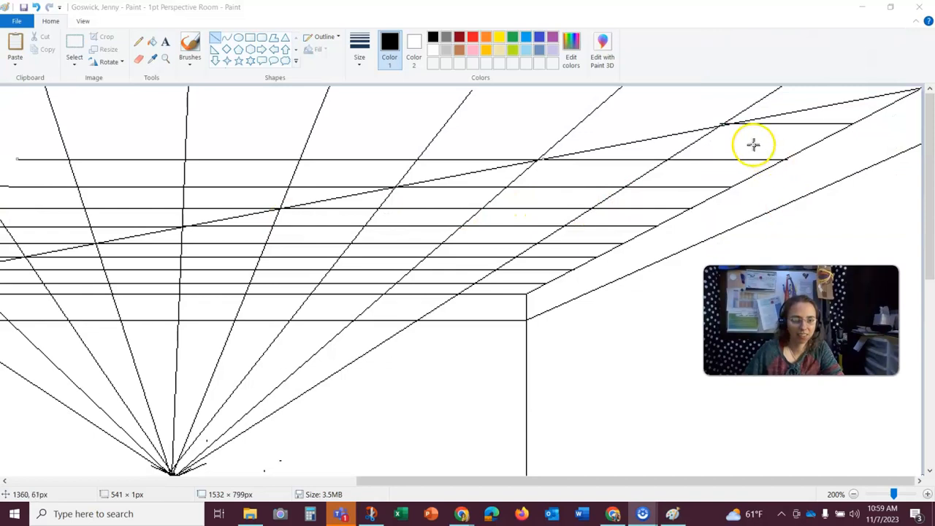
pyautogui.moveTo(727, 123); pyautogui.dragTo(15, 194)
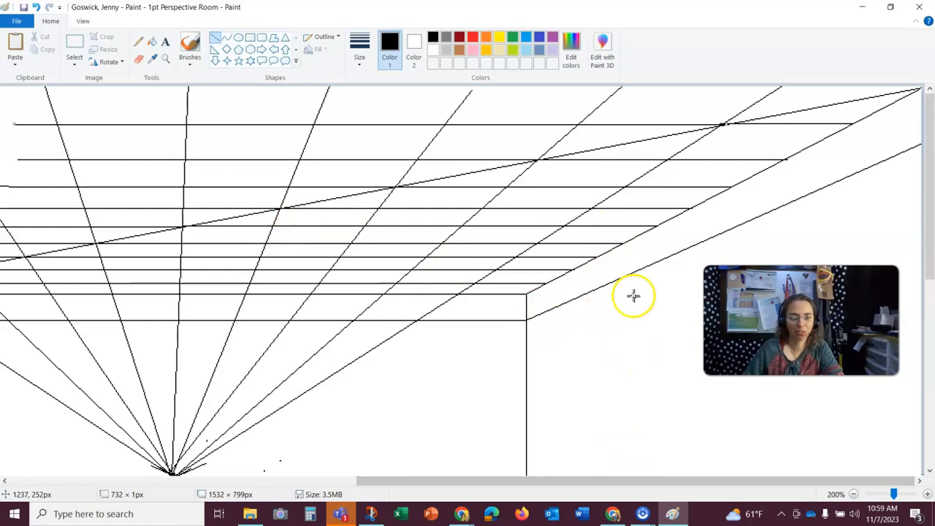
# - Continue the two topmost ceiling lines further leftward until they reach the left wall's ceiling edge
pyautogui.moveTo(650, 485); pyautogui.dragTo(305, 455)
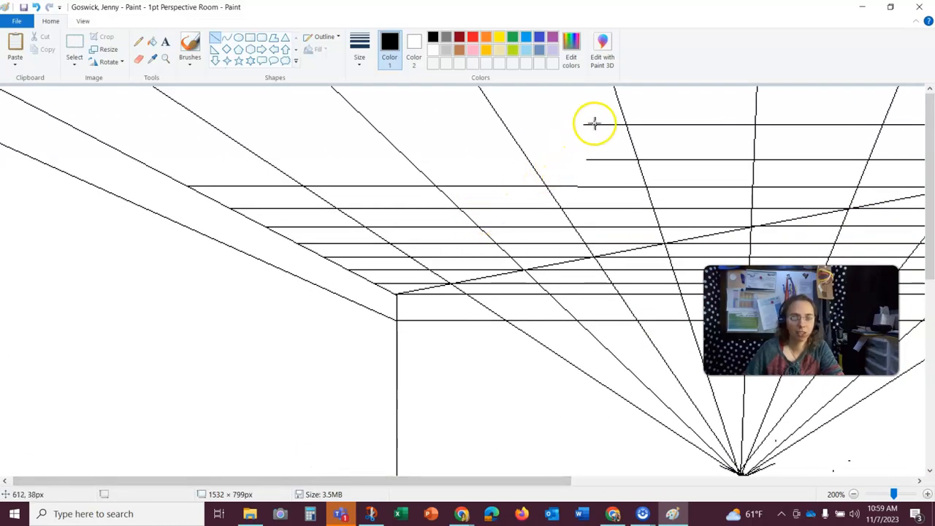
pyautogui.moveTo(592, 125); pyautogui.dragTo(70, 157)
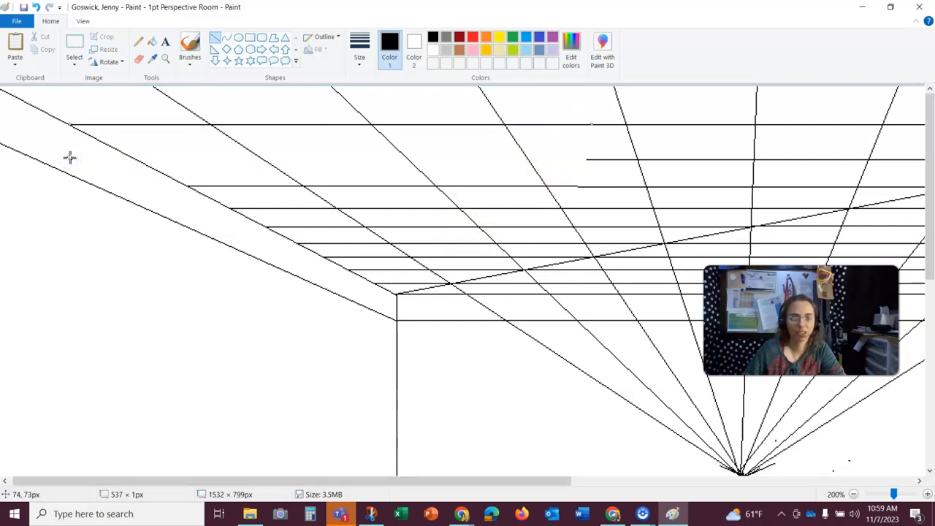
pyautogui.click(256, 308)
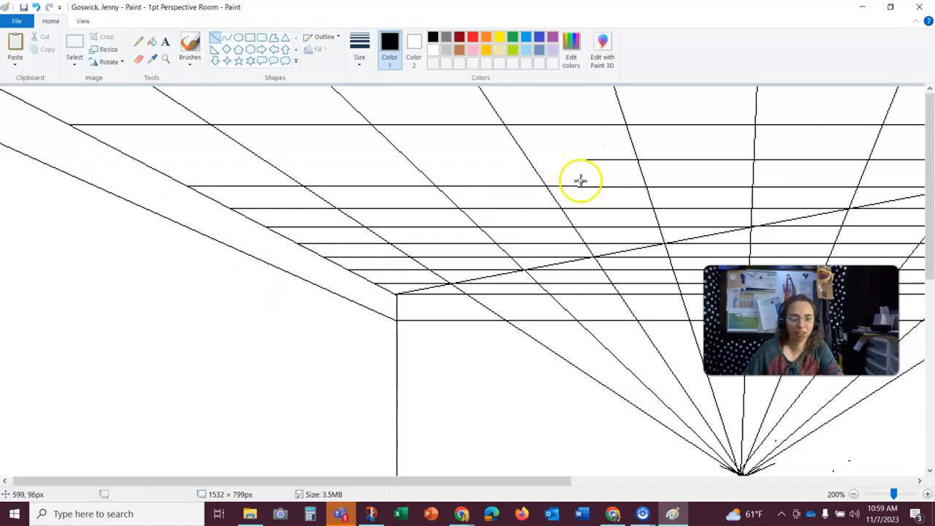
pyautogui.moveTo(588, 159)
pyautogui.mouseDown()
pyautogui.moveTo(407, 156)
pyautogui.moveTo(211, 198)
pyautogui.moveTo(140, 225)
pyautogui.mouseUp()
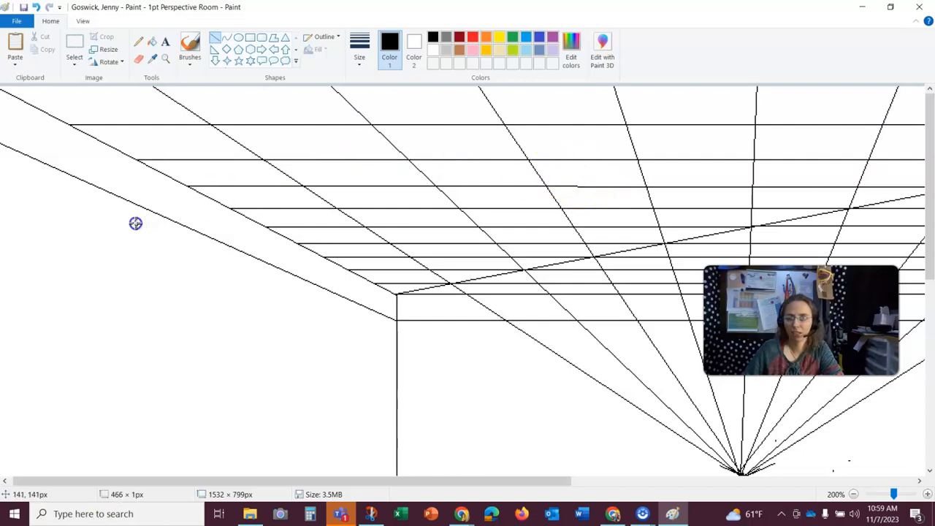
pyautogui.click(515, 389)
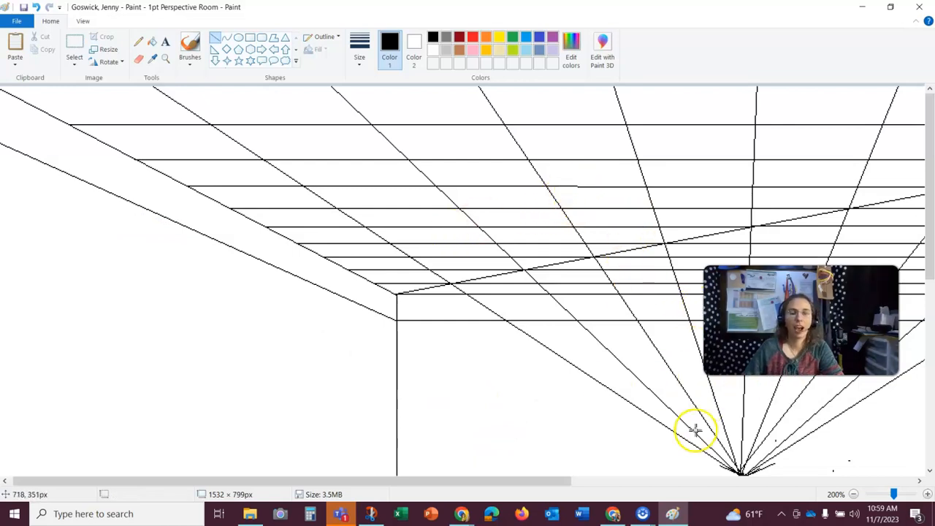
# - Zoom in to 300% on the upper-right corner and erase the diagonal guide segment beyond the topmost ceiling line with the Eraser
pyautogui.moveTo(537, 483); pyautogui.dragTo(922, 474)
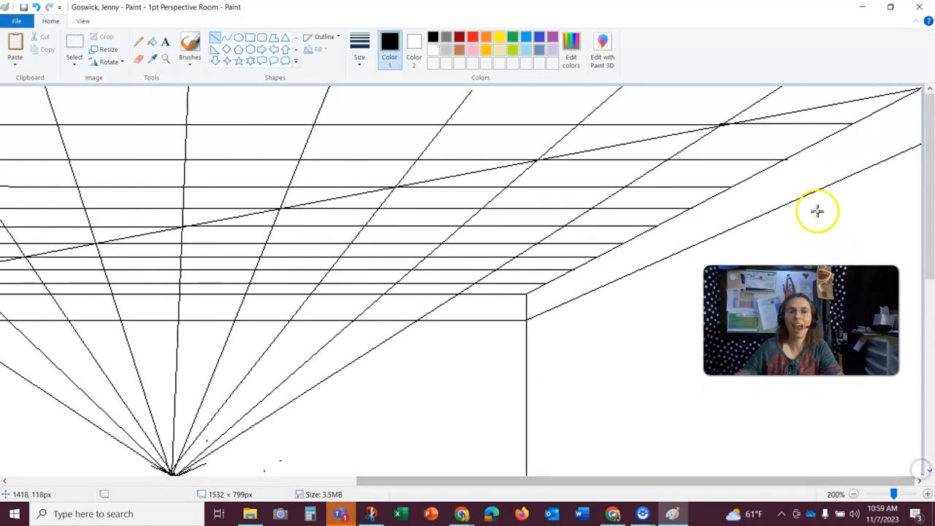
pyautogui.click(139, 59)
pyautogui.click(164, 60)
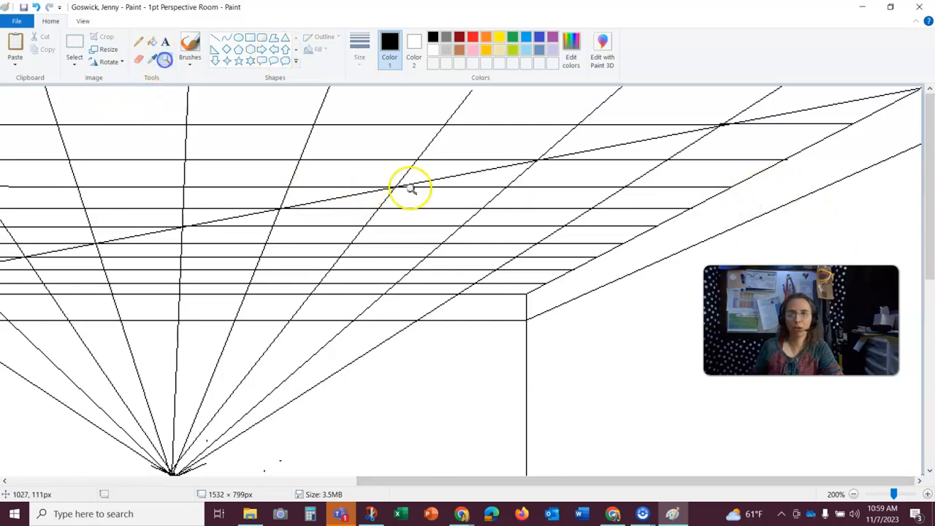
pyautogui.click(687, 150)
pyautogui.click(139, 58)
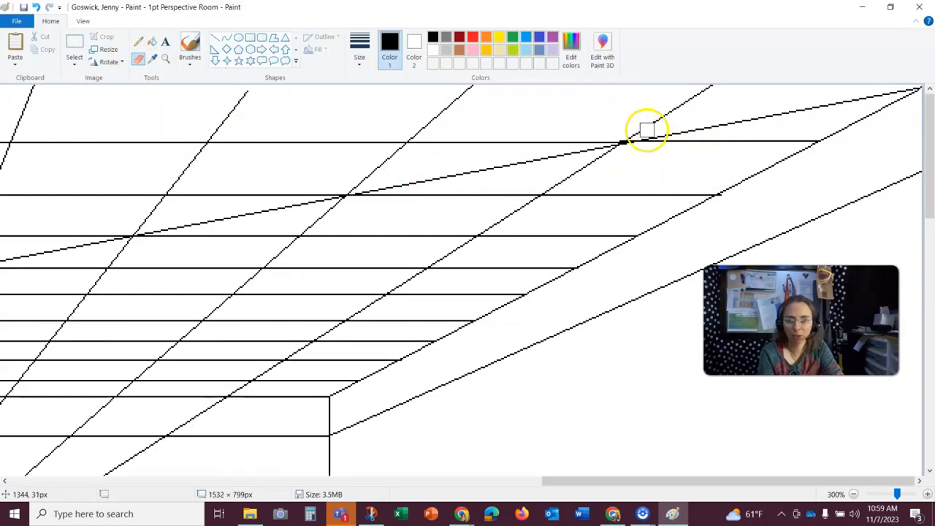
pyautogui.click(360, 50)
pyautogui.click(387, 86)
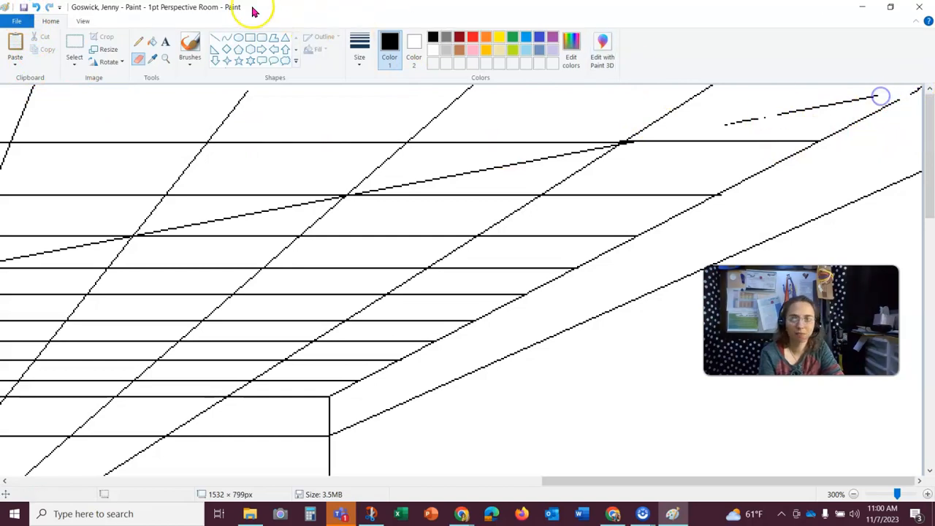
pyautogui.click(38, 8)
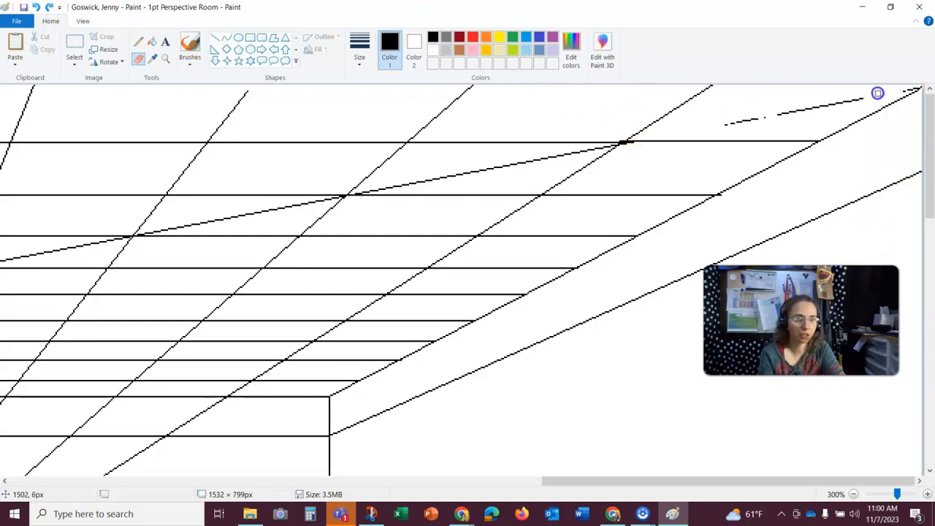
pyautogui.moveTo(802, 114)
pyautogui.mouseDown()
pyautogui.moveTo(776, 113)
pyautogui.moveTo(806, 113)
pyautogui.mouseUp()
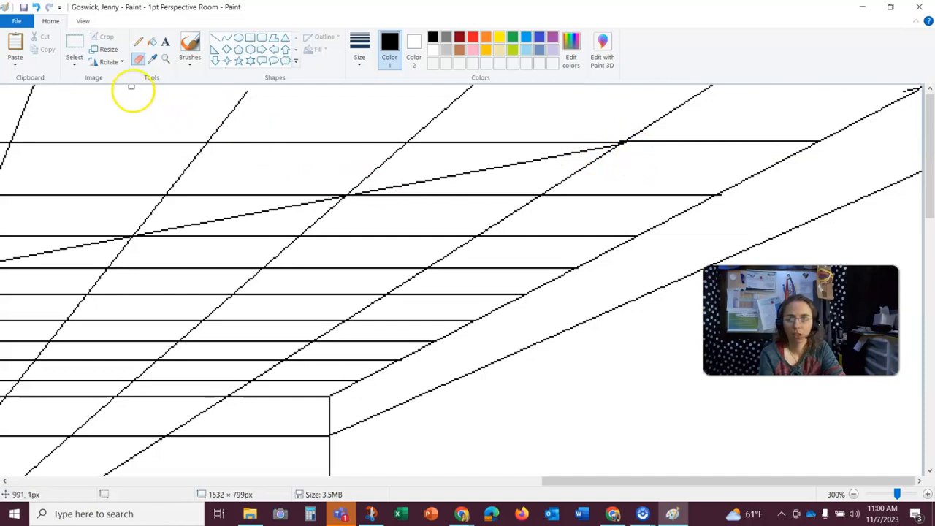
# - Zoom in to 600% on the upper-right ceiling and paint out the diagonal guide line between the ceiling lines in white
pyautogui.click(159, 62)
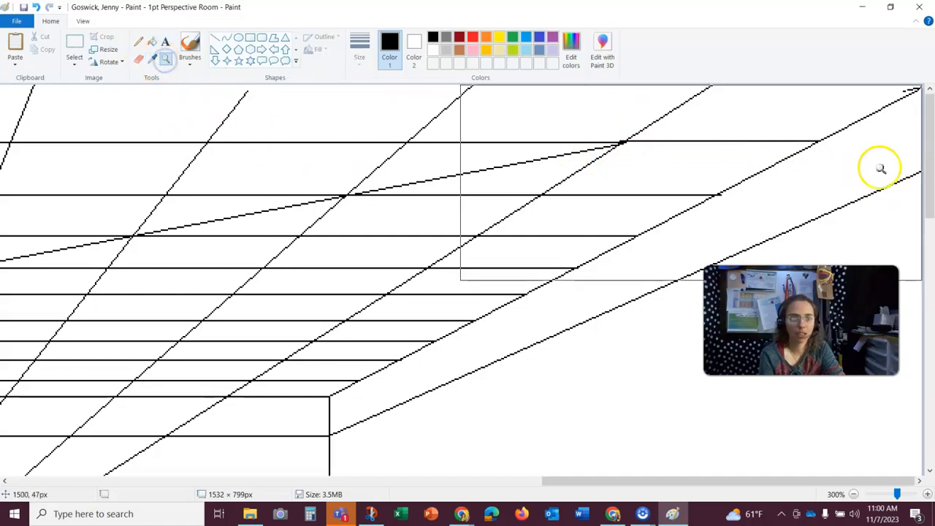
pyautogui.click(878, 143)
pyautogui.click(878, 135)
pyautogui.click(875, 137)
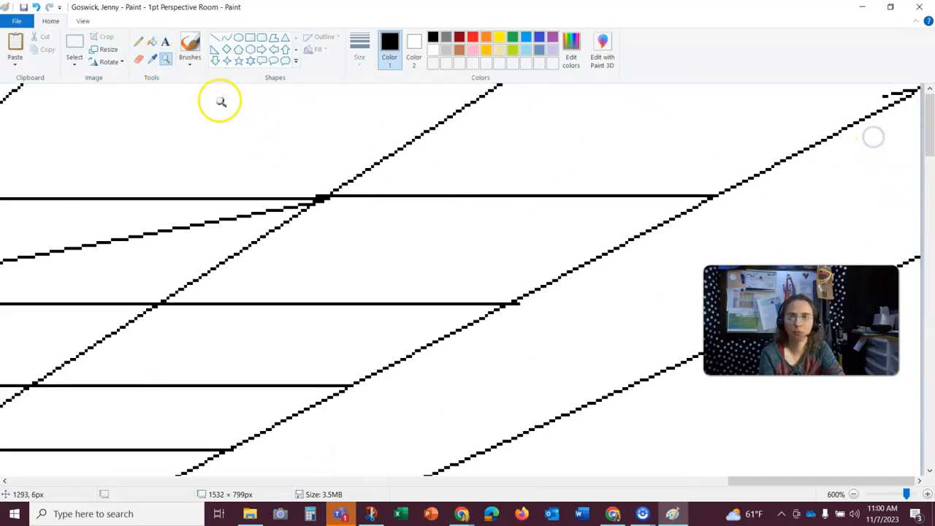
pyautogui.click(139, 41)
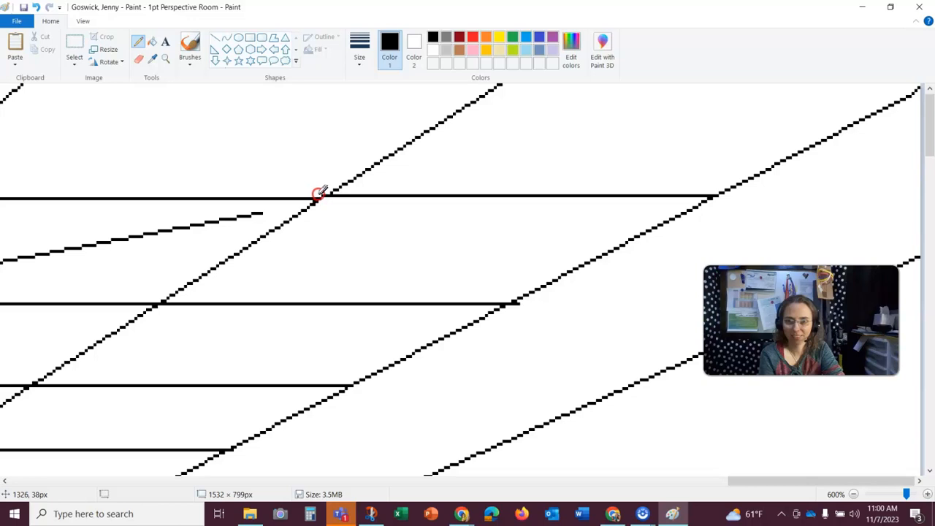
pyautogui.moveTo(743, 484)
pyautogui.mouseDown()
pyautogui.moveTo(703, 487)
pyautogui.moveTo(736, 480)
pyautogui.mouseUp()
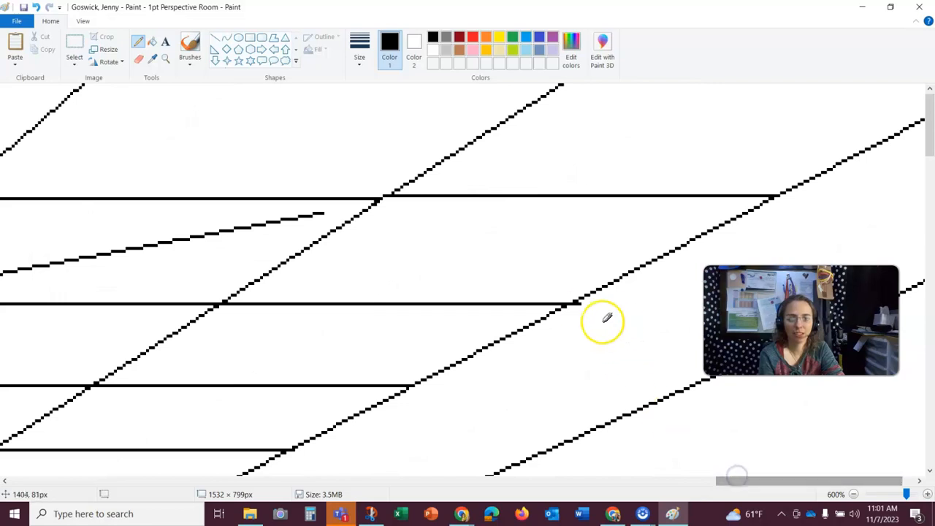
pyautogui.rightClick(578, 303)
pyautogui.moveTo(798, 485); pyautogui.dragTo(733, 488)
pyautogui.moveTo(162, 302); pyautogui.dragTo(223, 291)
pyautogui.moveTo(700, 484); pyautogui.dragTo(643, 486)
pyautogui.rightClick(418, 309)
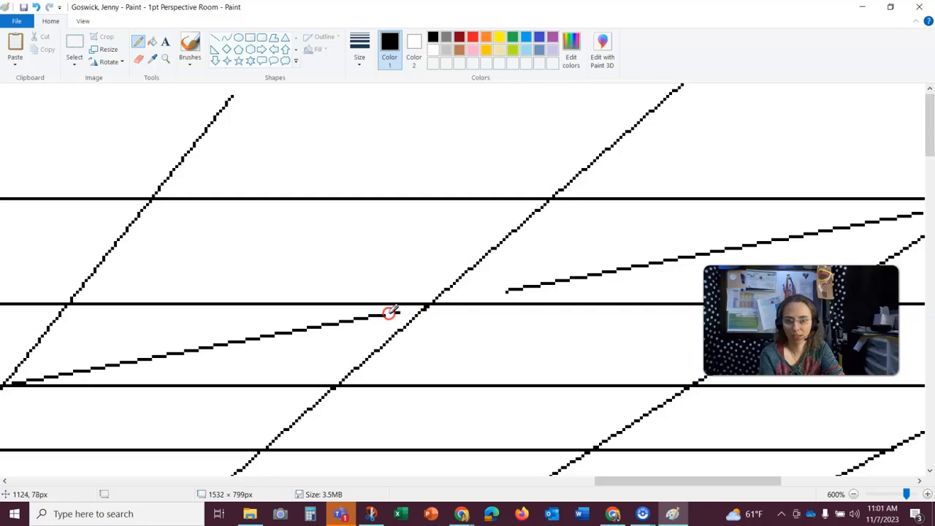
pyautogui.moveTo(636, 483); pyautogui.dragTo(573, 483)
pyautogui.moveTo(340, 382); pyautogui.dragTo(362, 373)
pyautogui.moveTo(562, 482); pyautogui.dragTo(505, 483)
pyautogui.scroll(-3, 548, 280)
pyautogui.rightClick(575, 194)
pyautogui.moveTo(584, 196); pyautogui.dragTo(550, 200)
pyautogui.moveTo(264, 252); pyautogui.dragTo(292, 249)
pyautogui.moveTo(558, 482); pyautogui.dragTo(494, 482)
pyautogui.moveTo(550, 260); pyautogui.dragTo(518, 265)
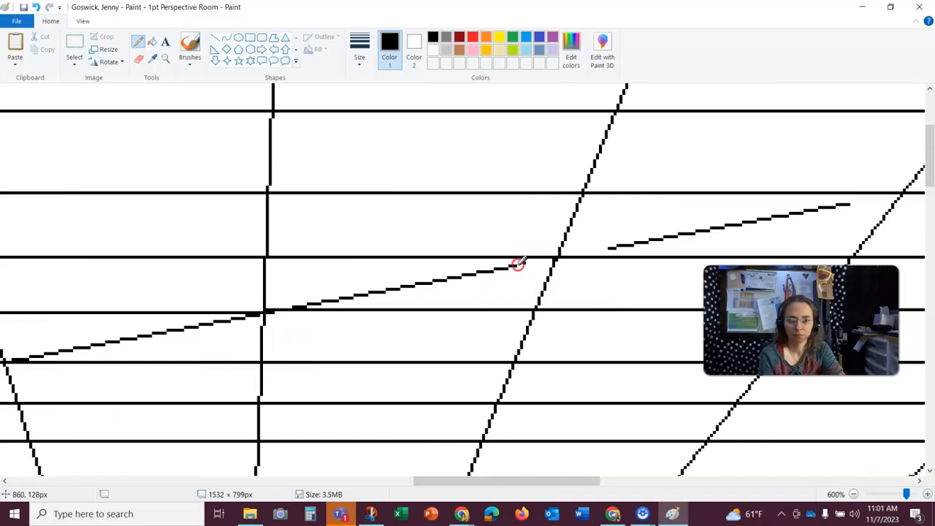
pyautogui.moveTo(309, 305); pyautogui.dragTo(326, 304)
pyautogui.moveTo(516, 485); pyautogui.dragTo(466, 485)
pyautogui.moveTo(522, 311); pyautogui.dragTo(457, 321)
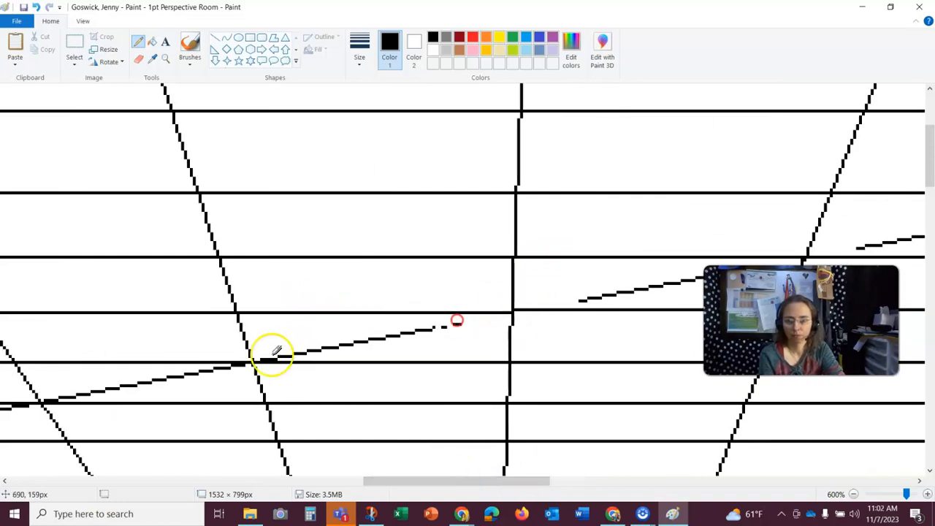
# - Continue erasing the remaining diagonal guide segments leftward across the ceiling until the guide is gone
pyautogui.moveTo(260, 360); pyautogui.dragTo(290, 354)
pyautogui.moveTo(426, 486); pyautogui.dragTo(351, 488)
pyautogui.moveTo(611, 363); pyautogui.dragTo(580, 366)
pyautogui.moveTo(379, 405); pyautogui.dragTo(352, 414)
pyautogui.scroll(-2, 441, 476)
pyautogui.rightClick(348, 323)
pyautogui.moveTo(198, 344); pyautogui.dragTo(242, 336)
pyautogui.moveTo(383, 486); pyautogui.dragTo(333, 486)
pyautogui.moveTo(432, 349); pyautogui.dragTo(447, 348)
pyautogui.moveTo(247, 383); pyautogui.dragTo(253, 387)
pyautogui.moveTo(300, 481); pyautogui.dragTo(271, 481)
pyautogui.moveTo(378, 386); pyautogui.dragTo(323, 398)
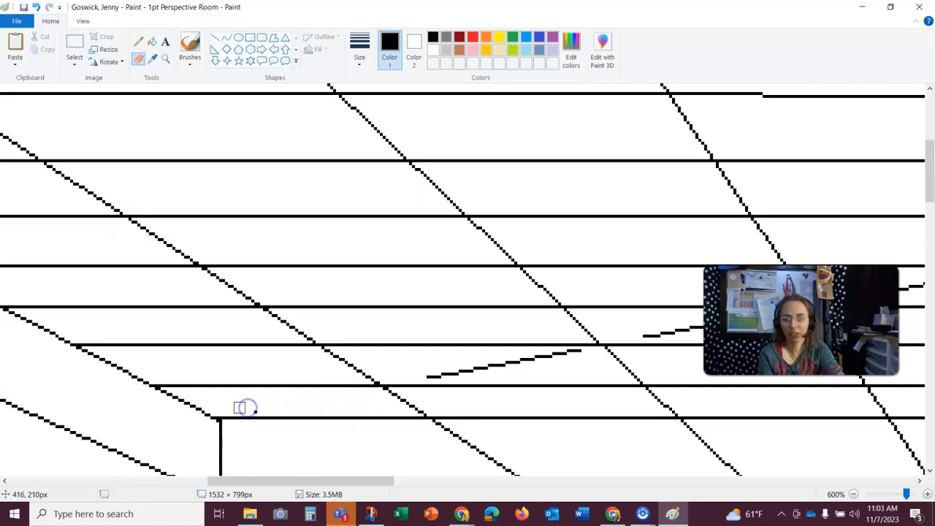
pyautogui.moveTo(443, 376)
pyautogui.mouseDown()
pyautogui.moveTo(426, 380)
pyautogui.moveTo(442, 376)
pyautogui.mouseUp()
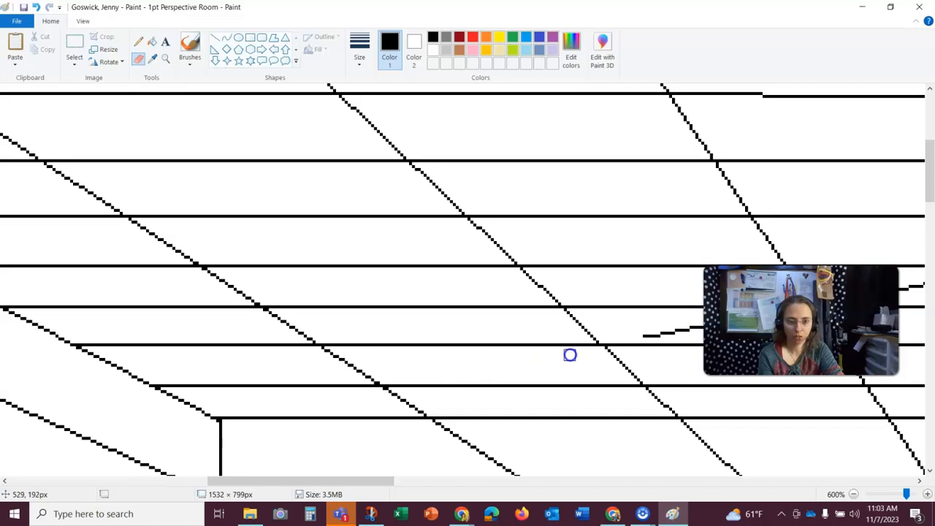
pyautogui.moveTo(382, 482); pyautogui.dragTo(453, 482)
pyautogui.moveTo(274, 320)
pyautogui.mouseDown()
pyautogui.moveTo(285, 334)
pyautogui.moveTo(352, 320)
pyautogui.mouseUp()
pyautogui.moveTo(517, 304)
pyautogui.mouseDown()
pyautogui.moveTo(501, 298)
pyautogui.moveTo(561, 277)
pyautogui.mouseUp()
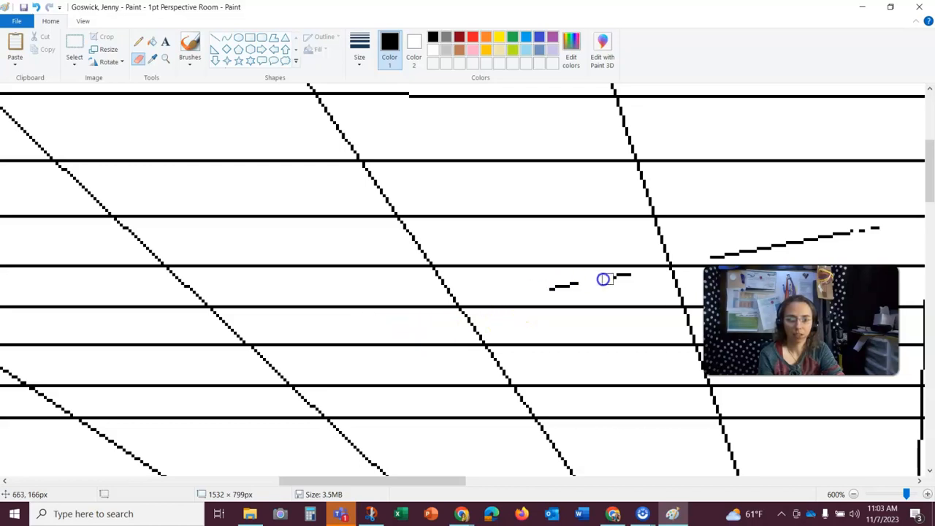
pyautogui.moveTo(393, 481); pyautogui.dragTo(477, 470)
pyautogui.moveTo(298, 252); pyautogui.dragTo(464, 228)
pyautogui.moveTo(583, 206); pyautogui.dragTo(752, 177)
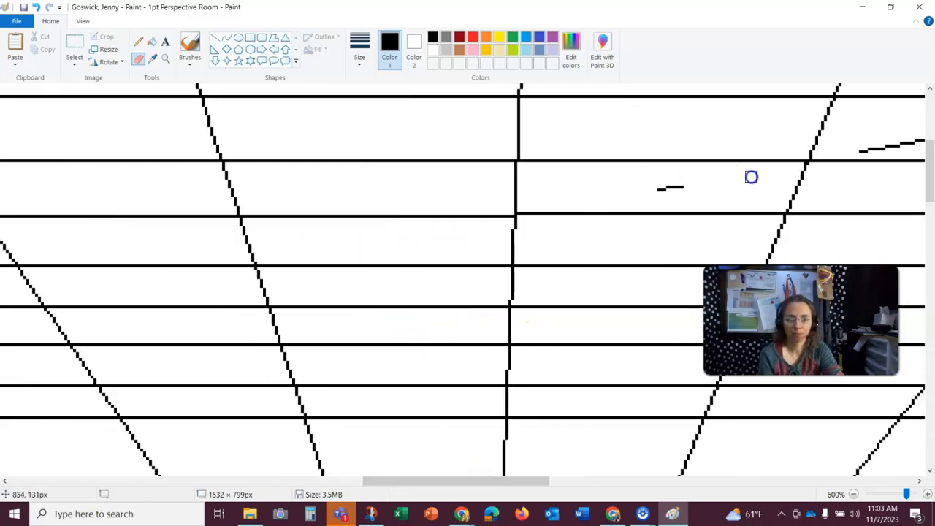
pyautogui.moveTo(444, 481); pyautogui.dragTo(532, 477)
pyautogui.moveTo(430, 152); pyautogui.dragTo(658, 109)
pyautogui.moveTo(497, 480); pyautogui.dragTo(579, 469)
pyautogui.scroll(5, 570, 399)
pyautogui.moveTo(364, 375); pyautogui.dragTo(474, 355)
pyautogui.moveTo(573, 483); pyautogui.dragTo(723, 478)
pyautogui.moveTo(72, 292)
pyautogui.mouseDown()
pyautogui.moveTo(441, 223)
pyautogui.moveTo(145, 290)
pyautogui.mouseUp()
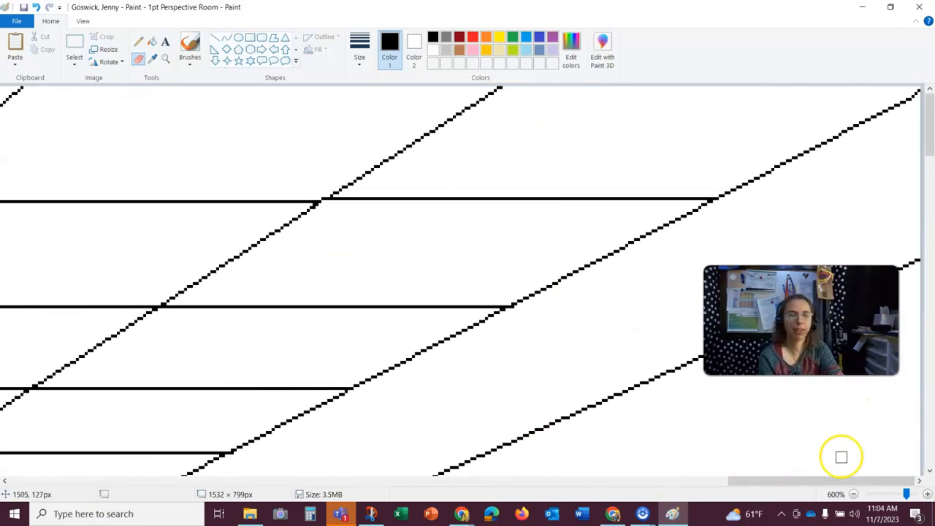
# - Erase the ceiling grid's converging lines where they extend down onto the back wall, using the largest Eraser size
pyautogui.click(854, 494)
pyautogui.click(854, 494)
pyautogui.click(853, 494)
pyautogui.click(854, 494)
pyautogui.click(853, 494)
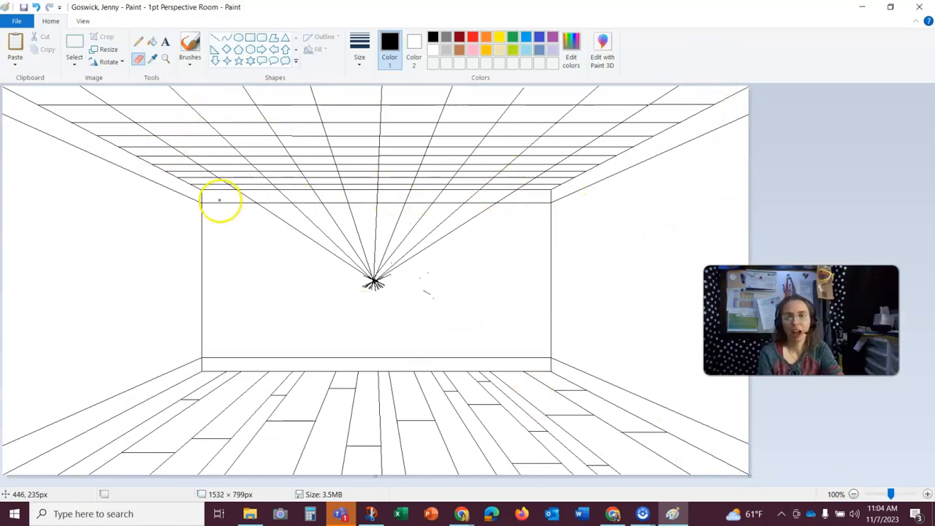
pyautogui.click(165, 59)
pyautogui.click(378, 226)
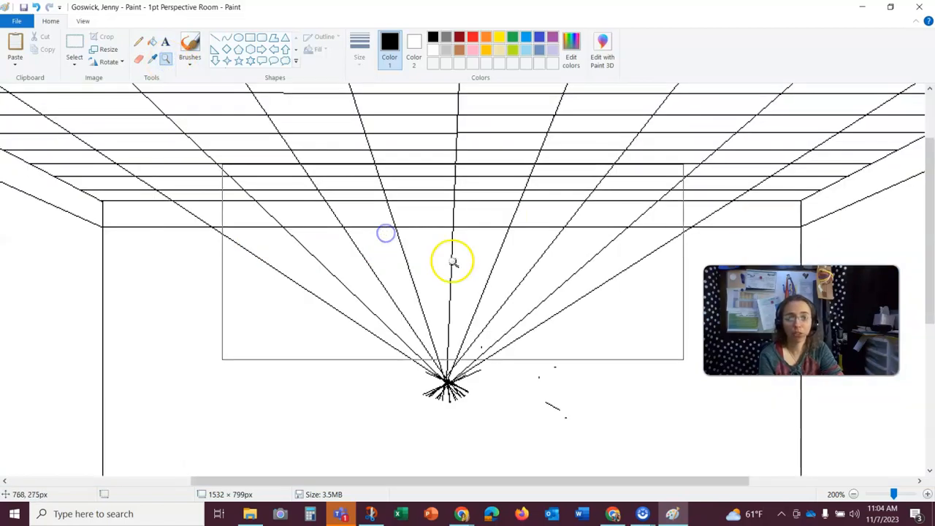
pyautogui.click(339, 271)
pyautogui.click(138, 59)
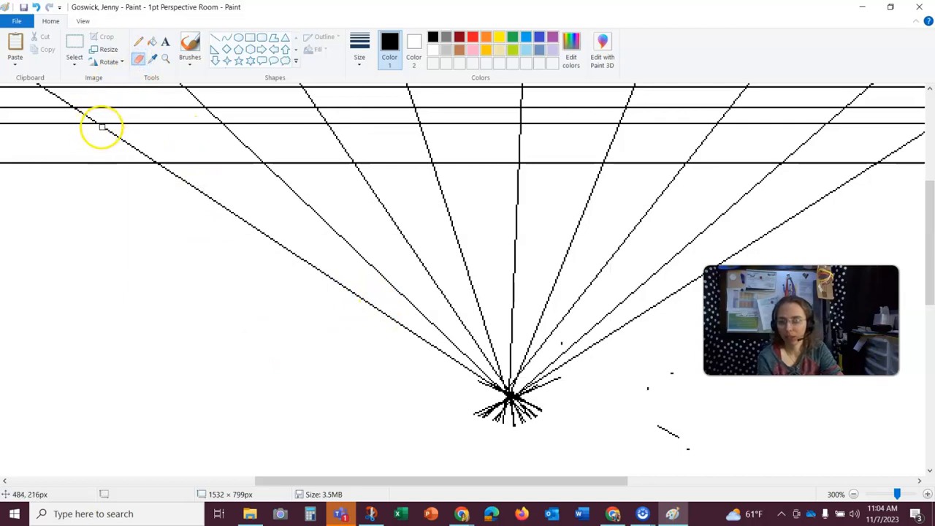
pyautogui.click(359, 48)
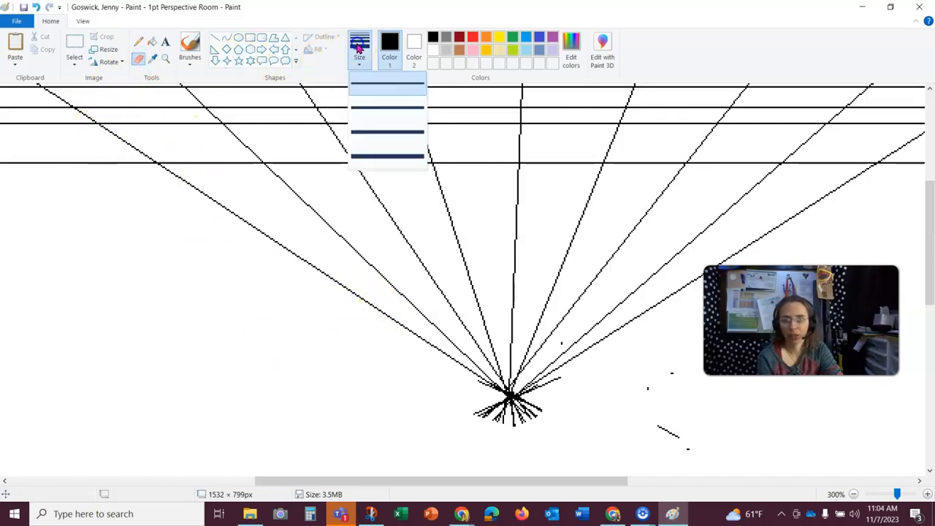
pyautogui.click(378, 151)
pyautogui.moveTo(101, 132)
pyautogui.mouseDown()
pyautogui.moveTo(152, 155)
pyautogui.moveTo(144, 148)
pyautogui.moveTo(111, 137)
pyautogui.moveTo(296, 251)
pyautogui.mouseUp()
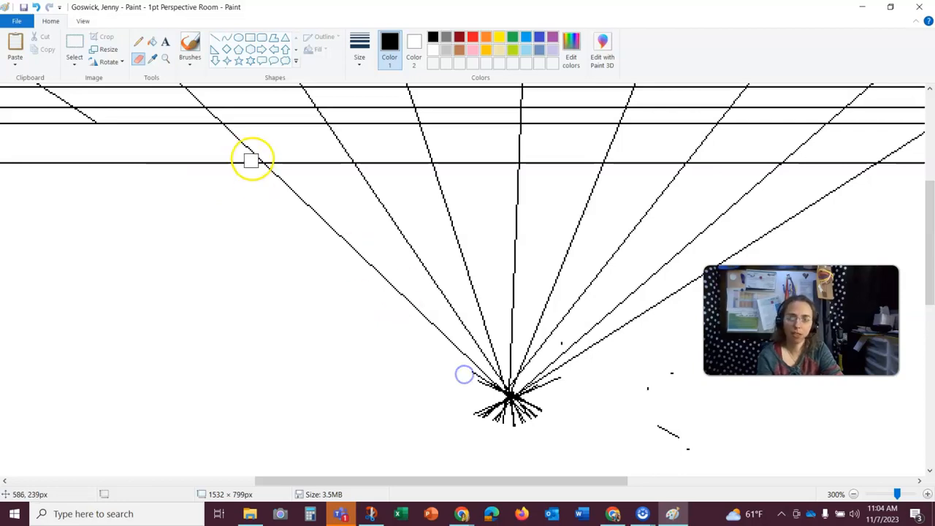
pyautogui.moveTo(227, 132)
pyautogui.mouseDown()
pyautogui.moveTo(258, 145)
pyautogui.moveTo(274, 168)
pyautogui.moveTo(267, 173)
pyautogui.moveTo(404, 305)
pyautogui.moveTo(340, 140)
pyautogui.mouseUp()
pyautogui.moveTo(431, 150)
pyautogui.mouseDown()
pyautogui.moveTo(504, 344)
pyautogui.moveTo(519, 155)
pyautogui.mouseUp()
pyautogui.moveTo(604, 171)
pyautogui.mouseDown()
pyautogui.moveTo(580, 299)
pyautogui.moveTo(706, 138)
pyautogui.moveTo(716, 131)
pyautogui.moveTo(795, 148)
pyautogui.moveTo(649, 315)
pyautogui.moveTo(683, 453)
pyautogui.mouseUp()
pyautogui.moveTo(549, 481); pyautogui.dragTo(683, 481)
pyautogui.moveTo(548, 157); pyautogui.dragTo(567, 144)
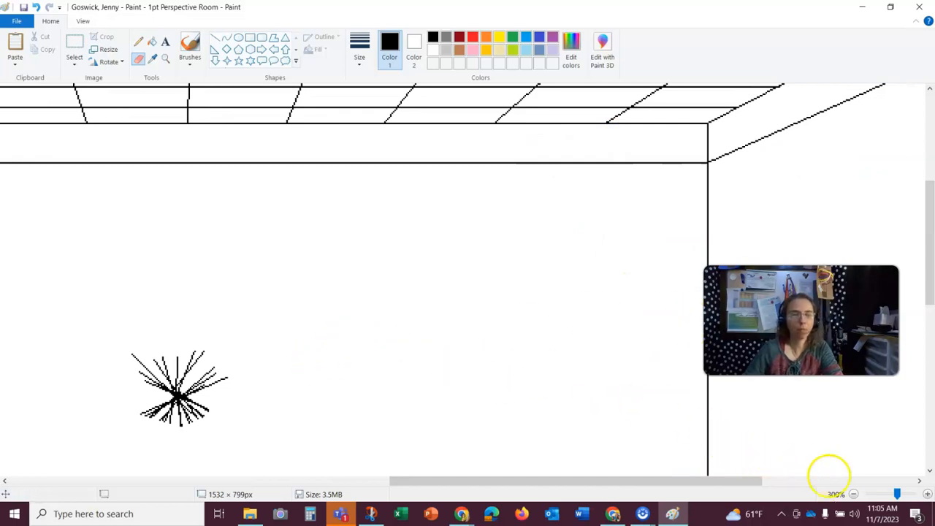
# - Zoom back out to 100% and open Snip & Sketch from the Start menu
pyautogui.click(854, 494)
pyautogui.click(854, 495)
pyautogui.click(573, 456)
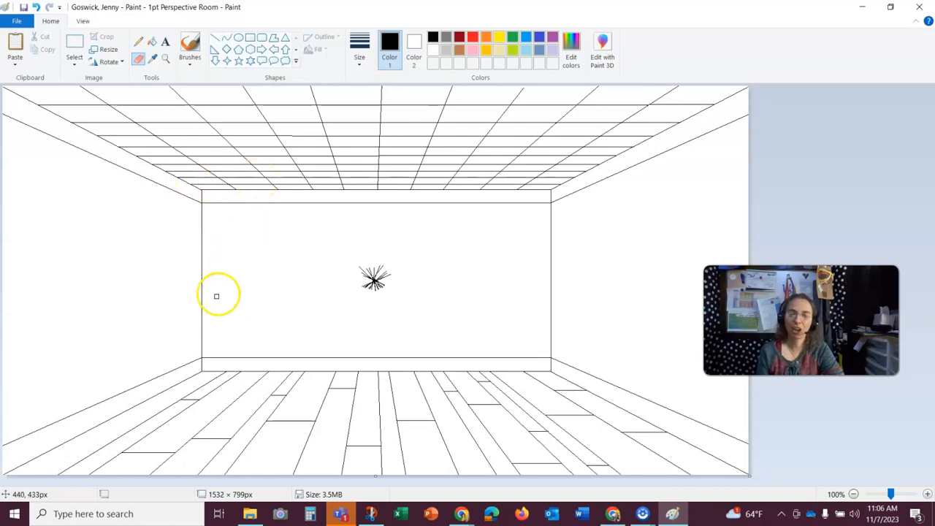
pyautogui.click(14, 515)
pyautogui.scroll(-10, 66, 329)
pyautogui.scroll(-10, 65, 331)
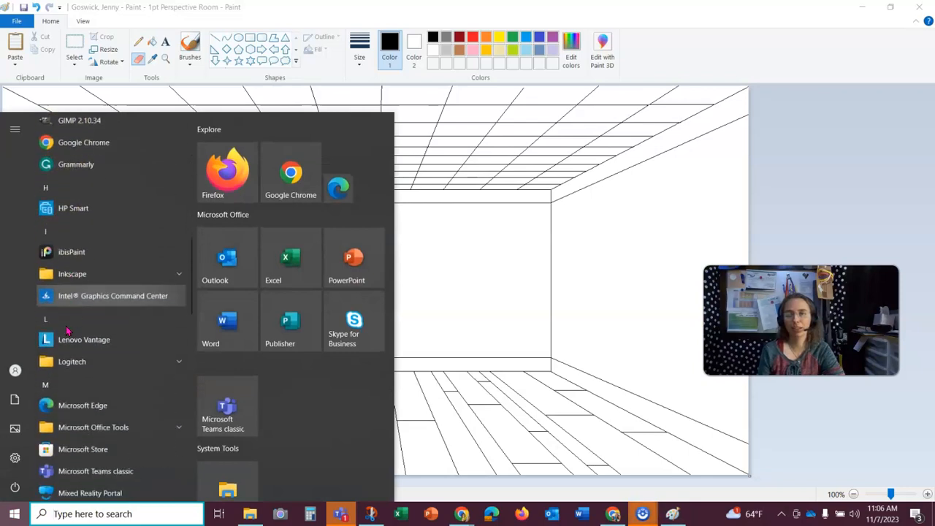
pyautogui.scroll(-8, 66, 331)
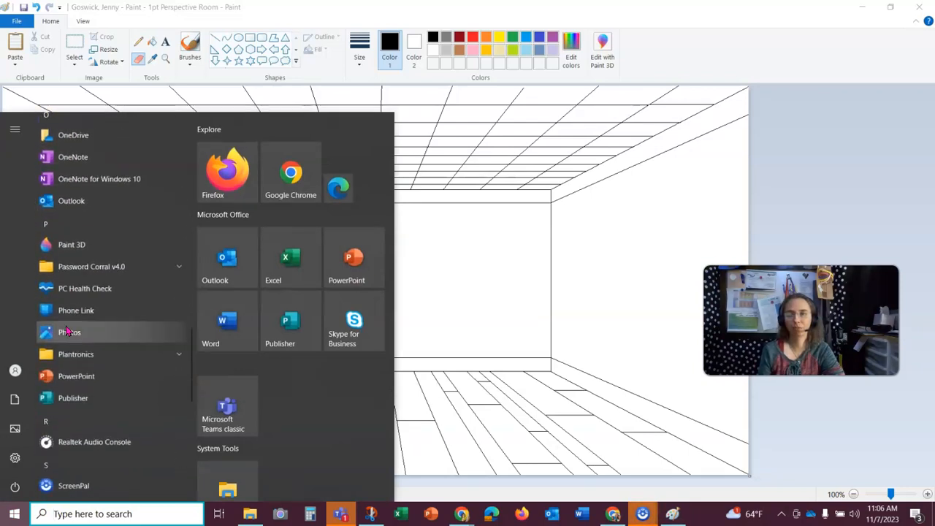
pyautogui.click(81, 261)
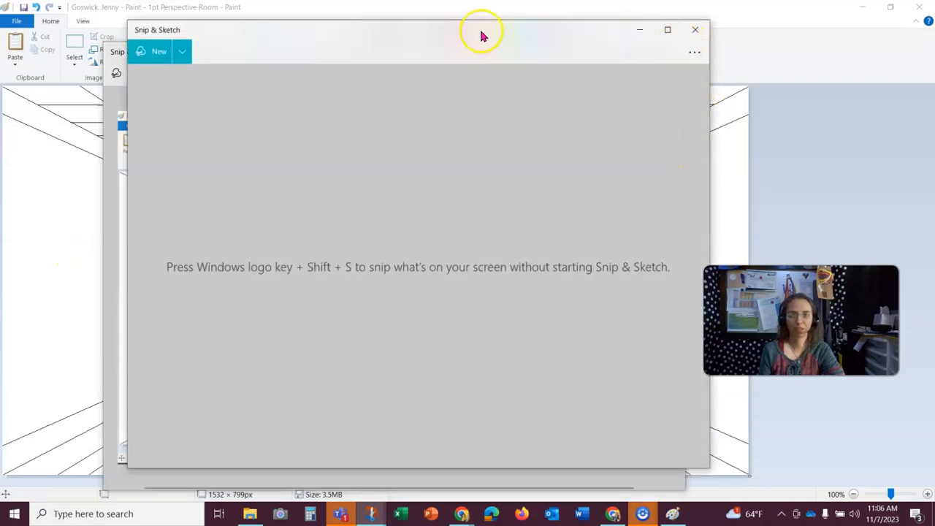
# - Close the old snip and capture a new rectangular snip of the Paint window
pyautogui.click(170, 57)
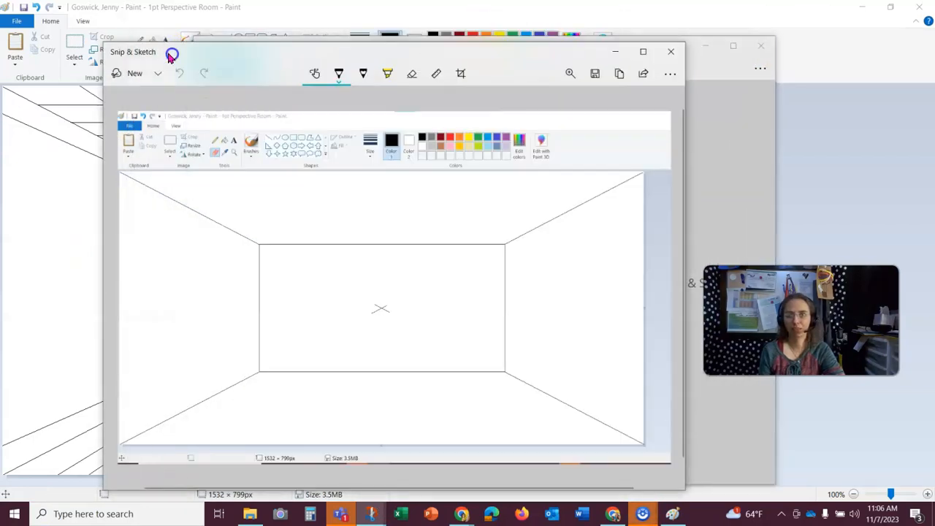
pyautogui.click(671, 52)
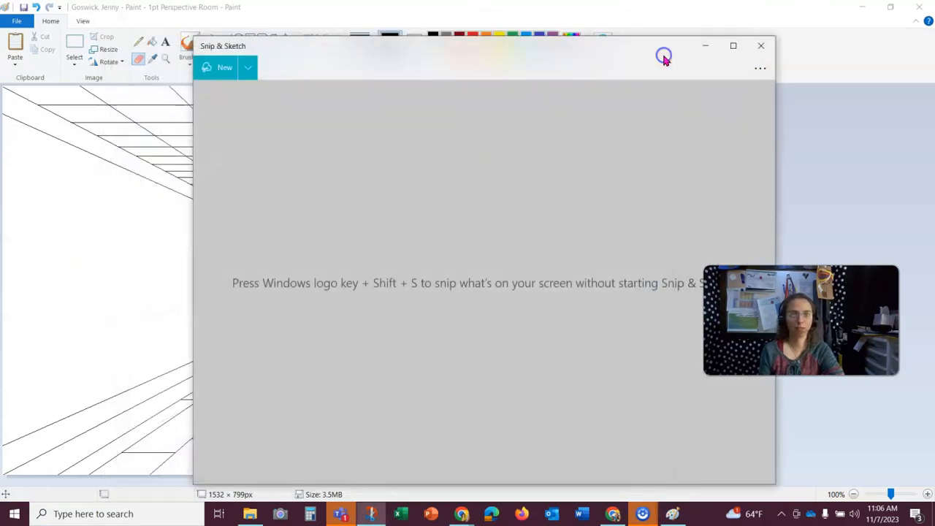
pyautogui.click(228, 73)
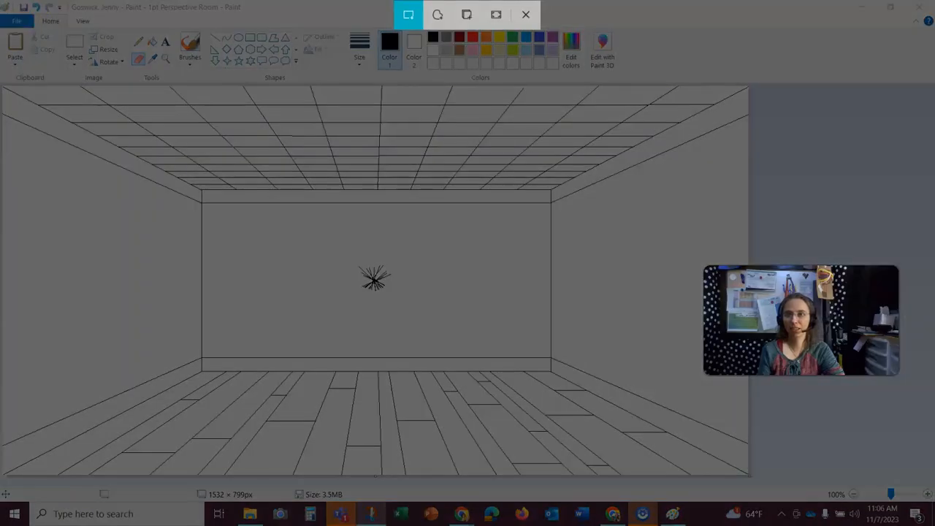
pyautogui.moveTo(0, 0); pyautogui.dragTo(773, 505)
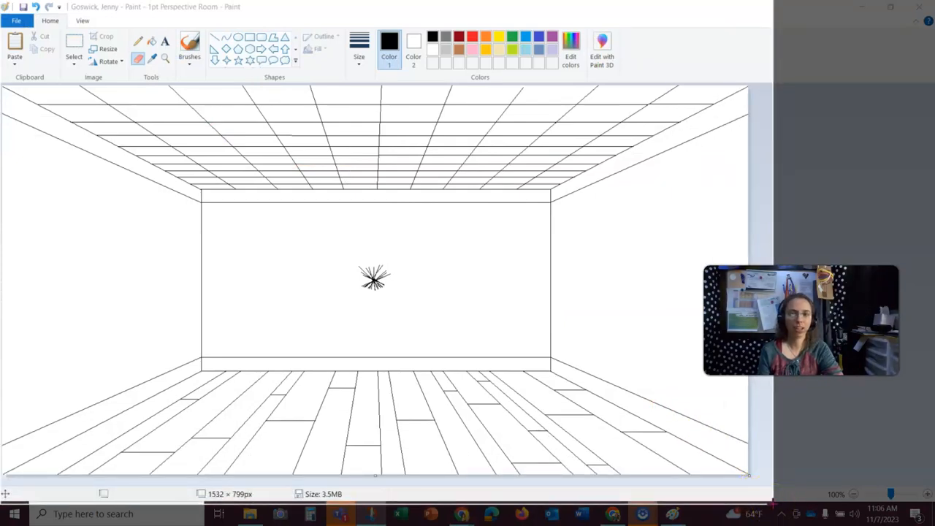
pyautogui.moveTo(773, 504); pyautogui.dragTo(773, 505)
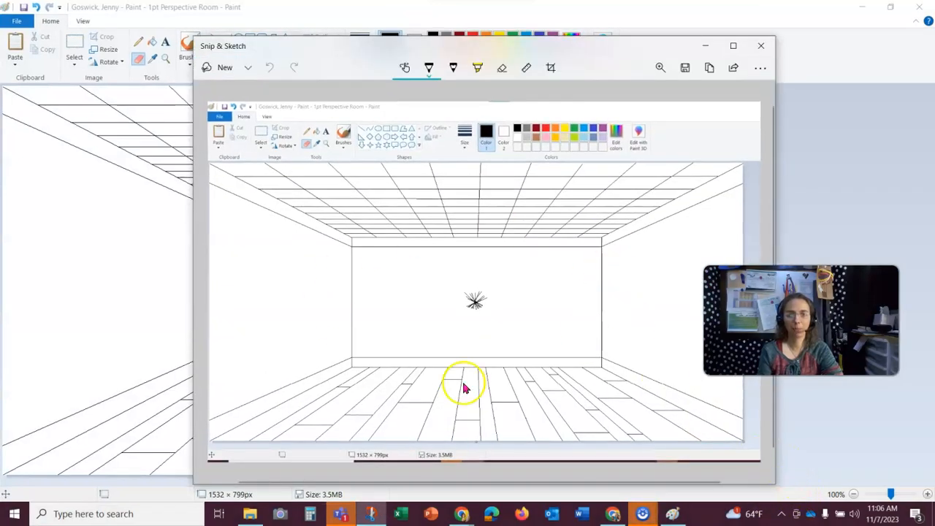
# - Open the snip's save dialog and navigate to the Screenshot folder inside Documents > PD4 Digital Art
pyautogui.click(686, 68)
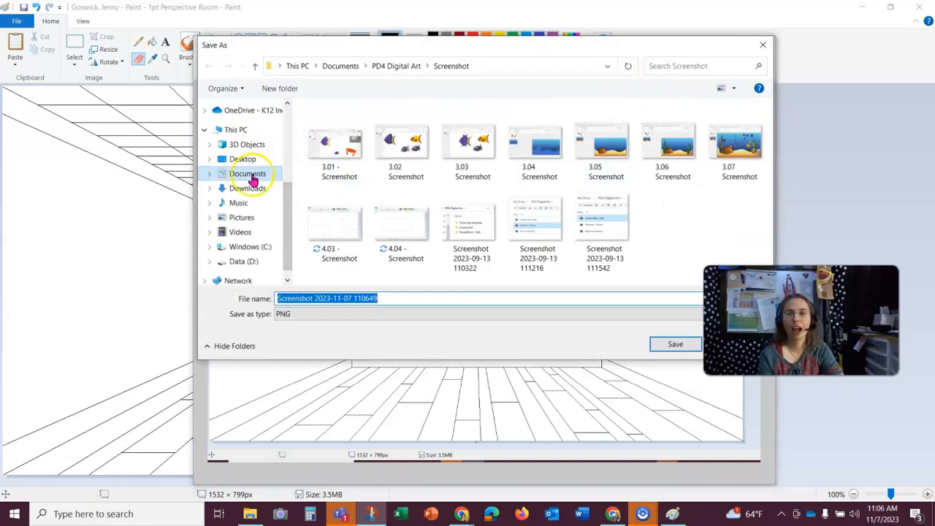
pyautogui.click(250, 178)
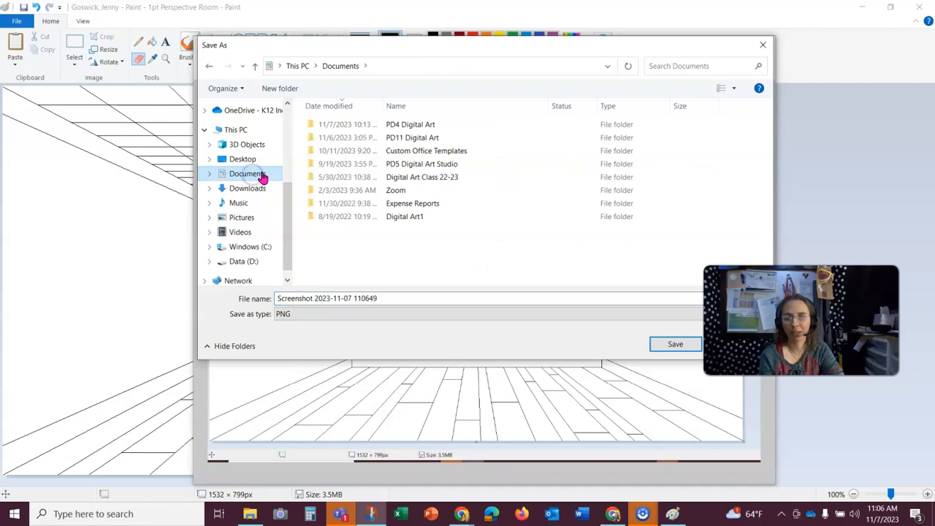
pyautogui.doubleClick(408, 127)
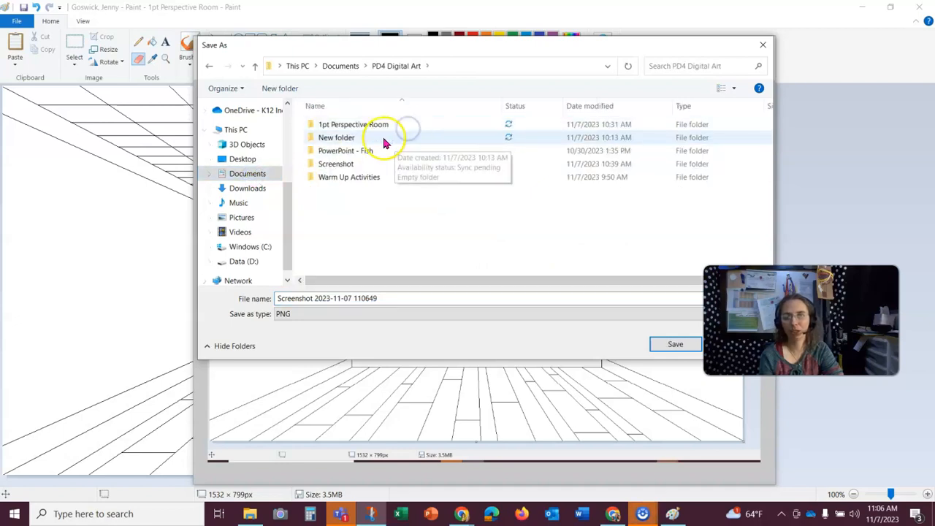
pyautogui.doubleClick(354, 127)
pyautogui.click(389, 66)
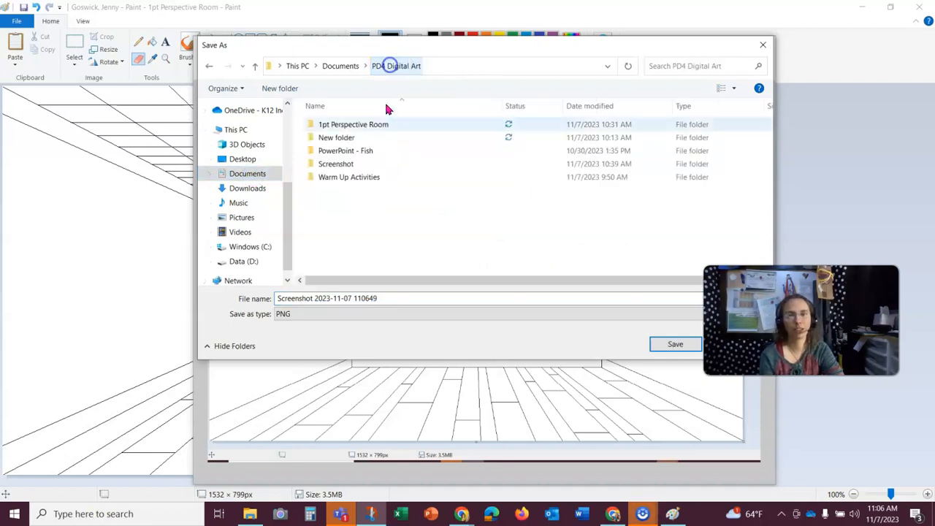
pyautogui.click(326, 164)
pyautogui.doubleClick(326, 164)
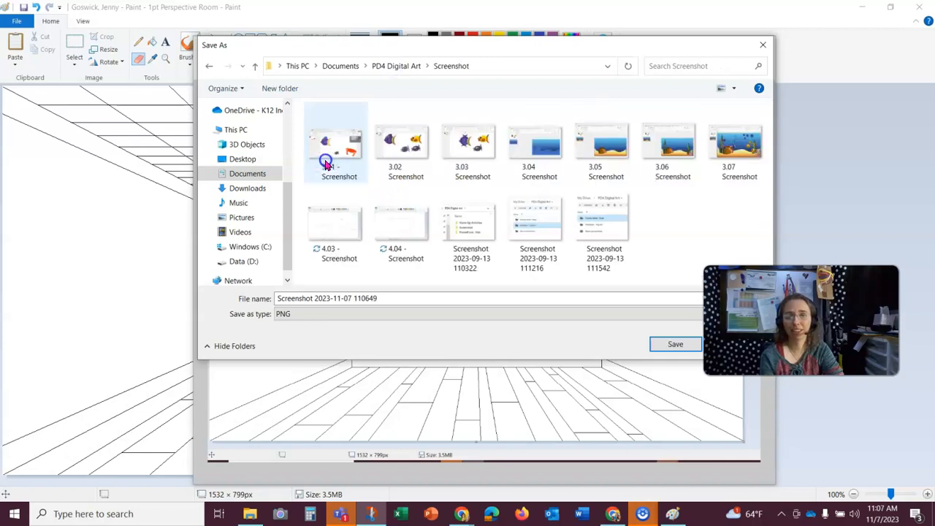
# - Save the snip as 4.05 - Screenshot
pyautogui.click(398, 300)
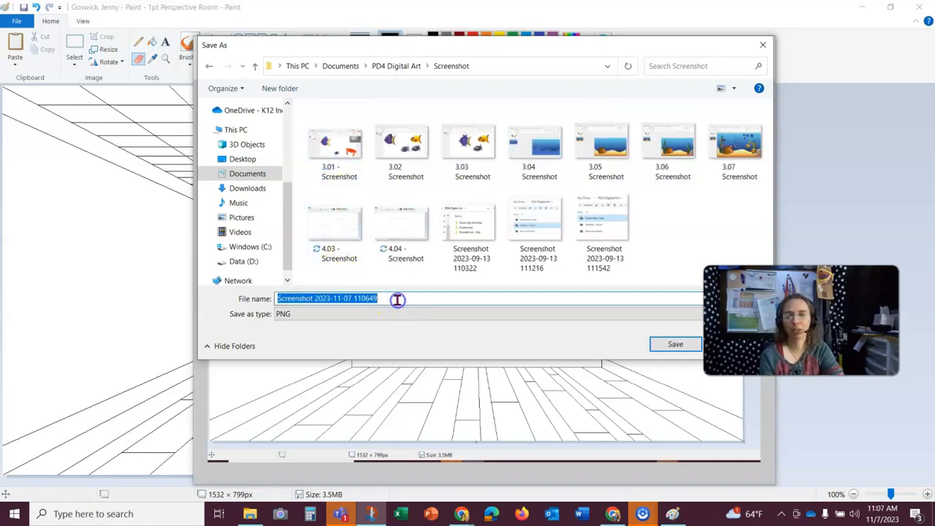
pyautogui.write('4.05 - Screenshot')
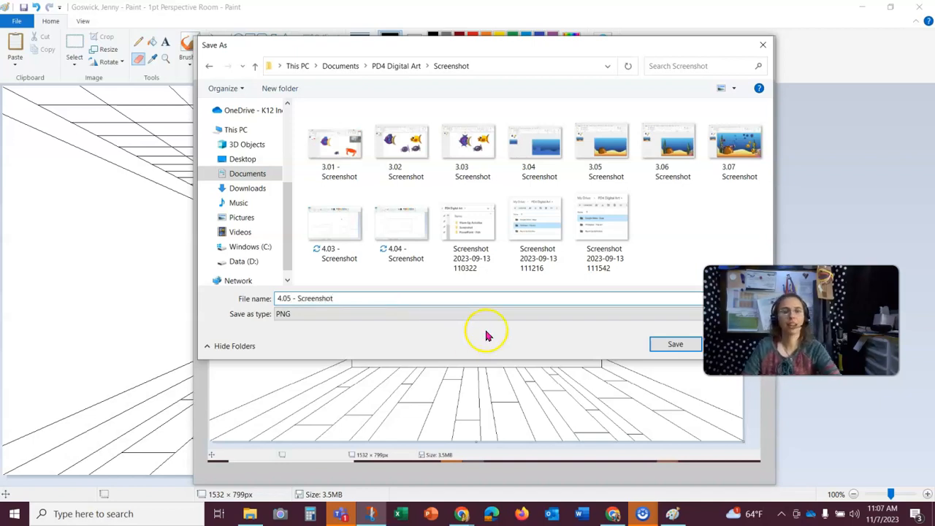
pyautogui.click(662, 345)
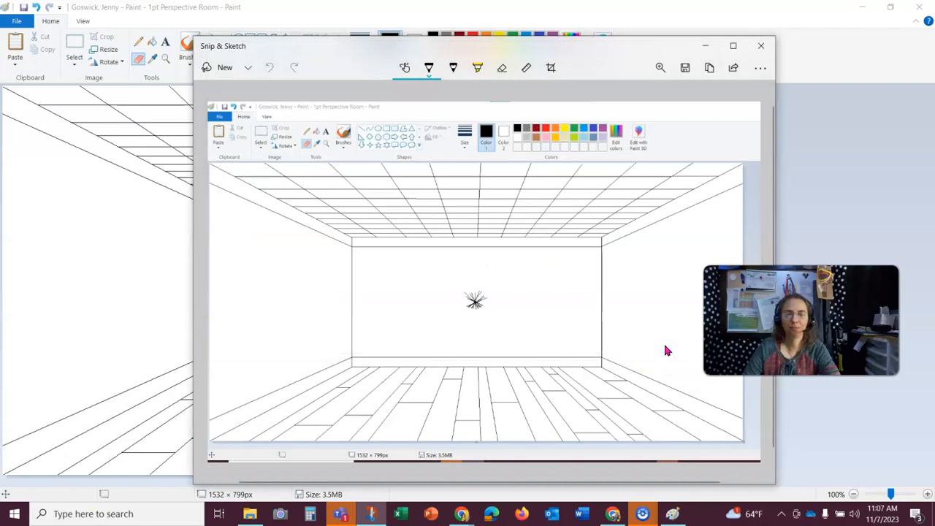
# - Copy the snip to the clipboard and close Snip & Sketch
pyautogui.click(710, 68)
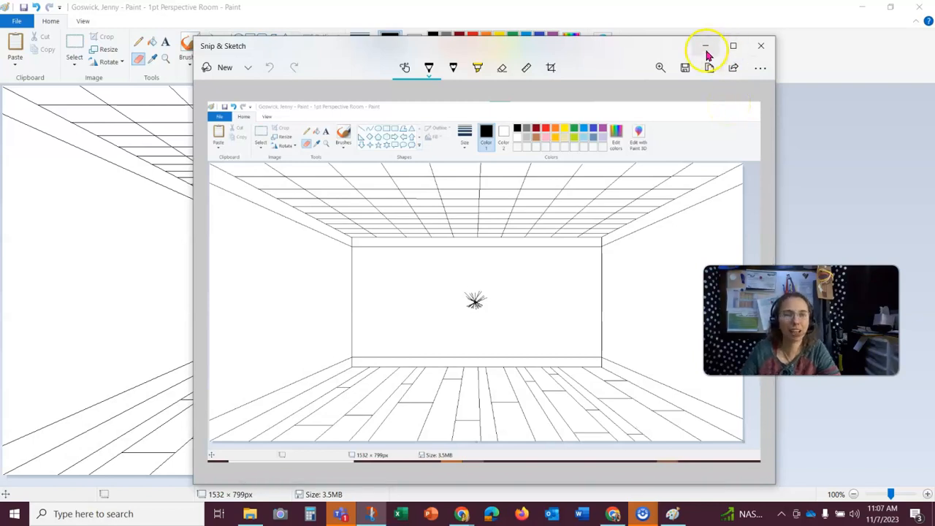
pyautogui.click(760, 46)
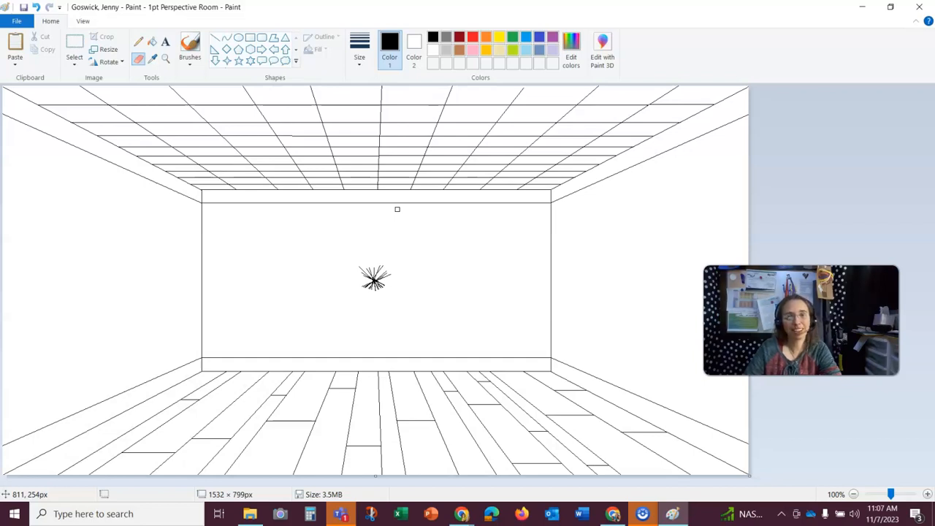
pyautogui.click(643, 513)
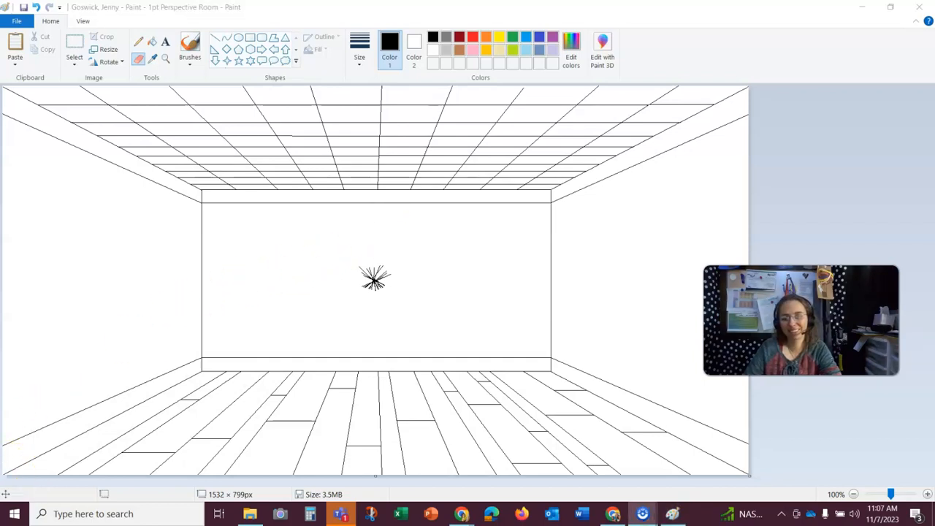